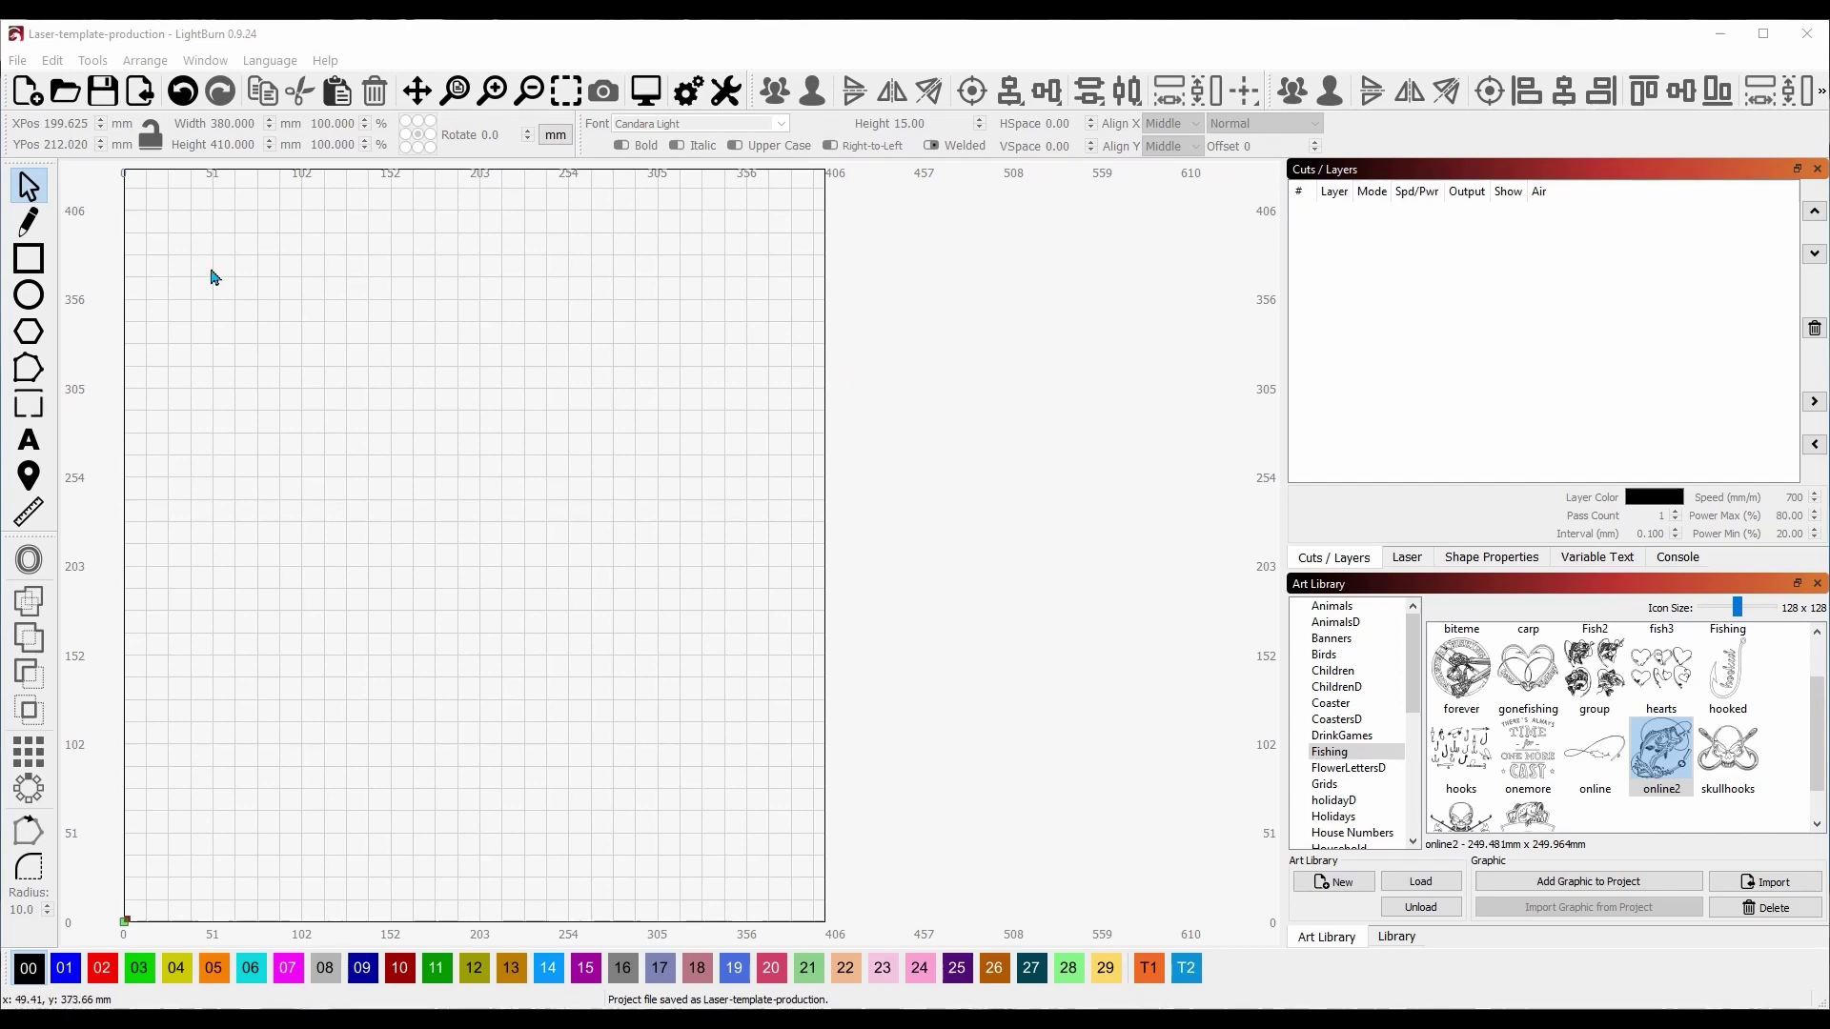
- Draw a rectangle on the bed and size it to 380 mm wide by 410 mm tall
click(29, 258)
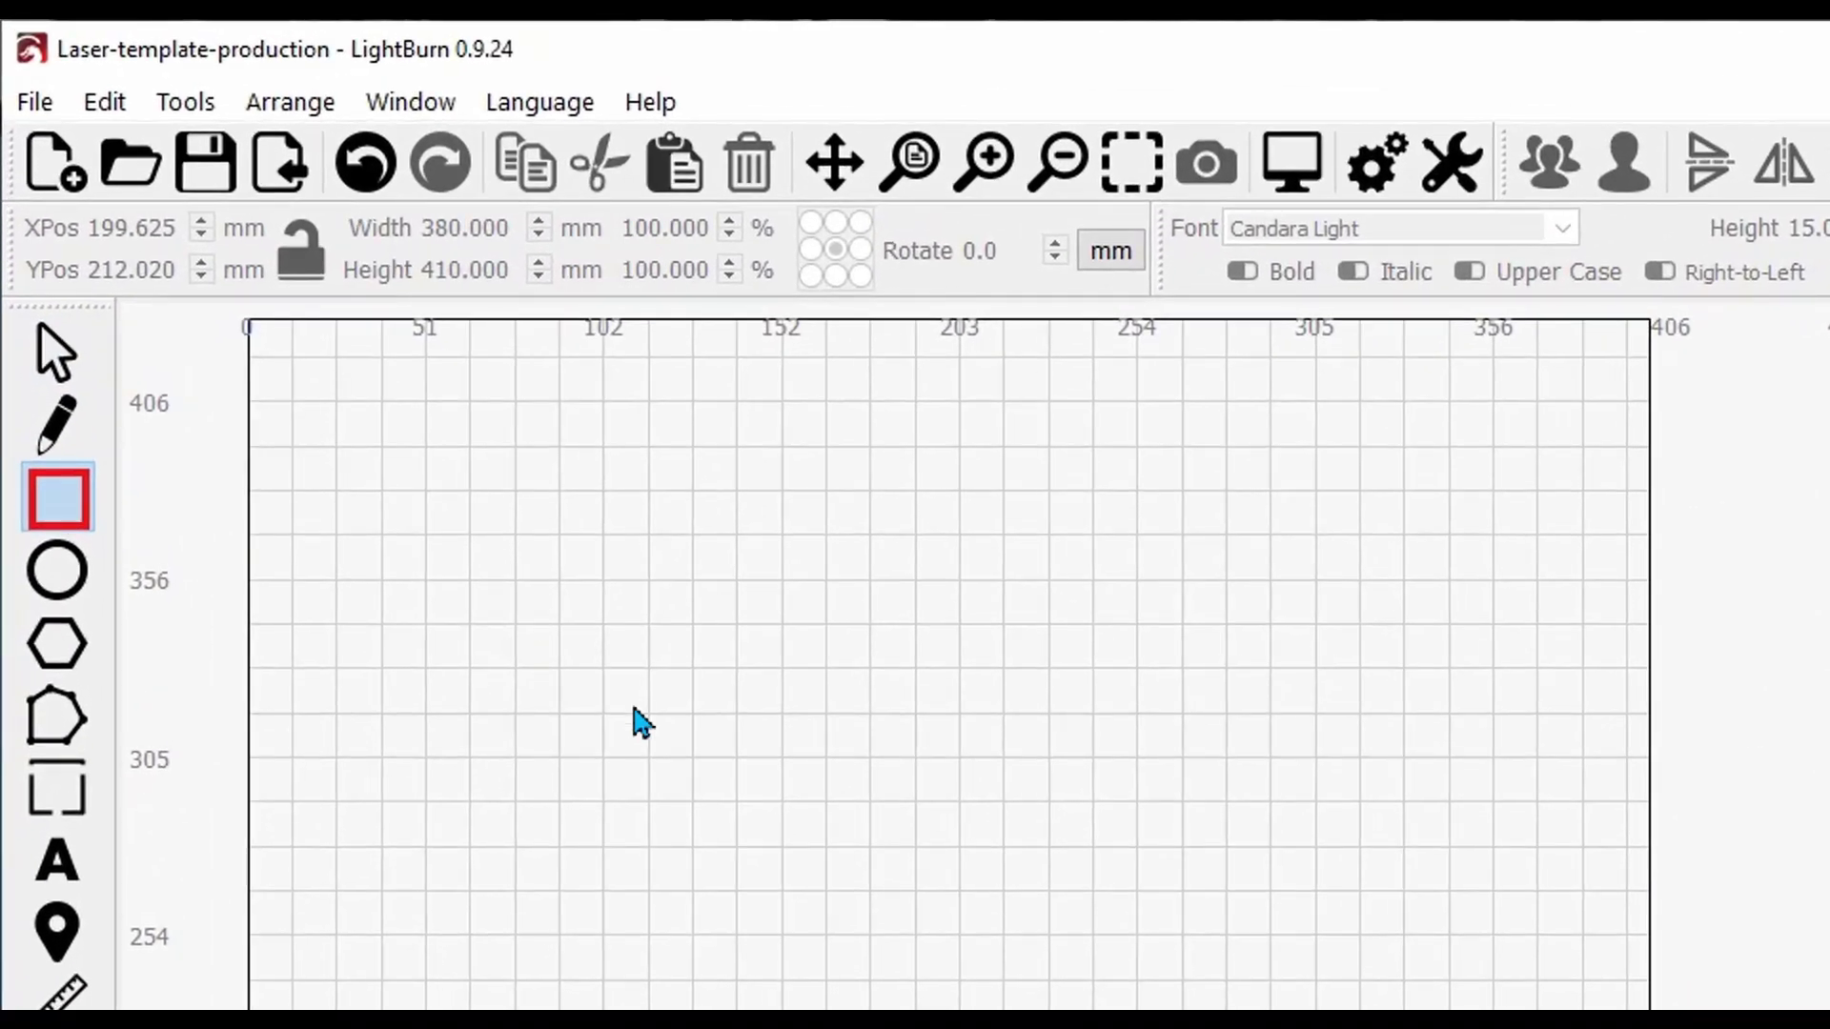
drag(680, 841, 684, 839)
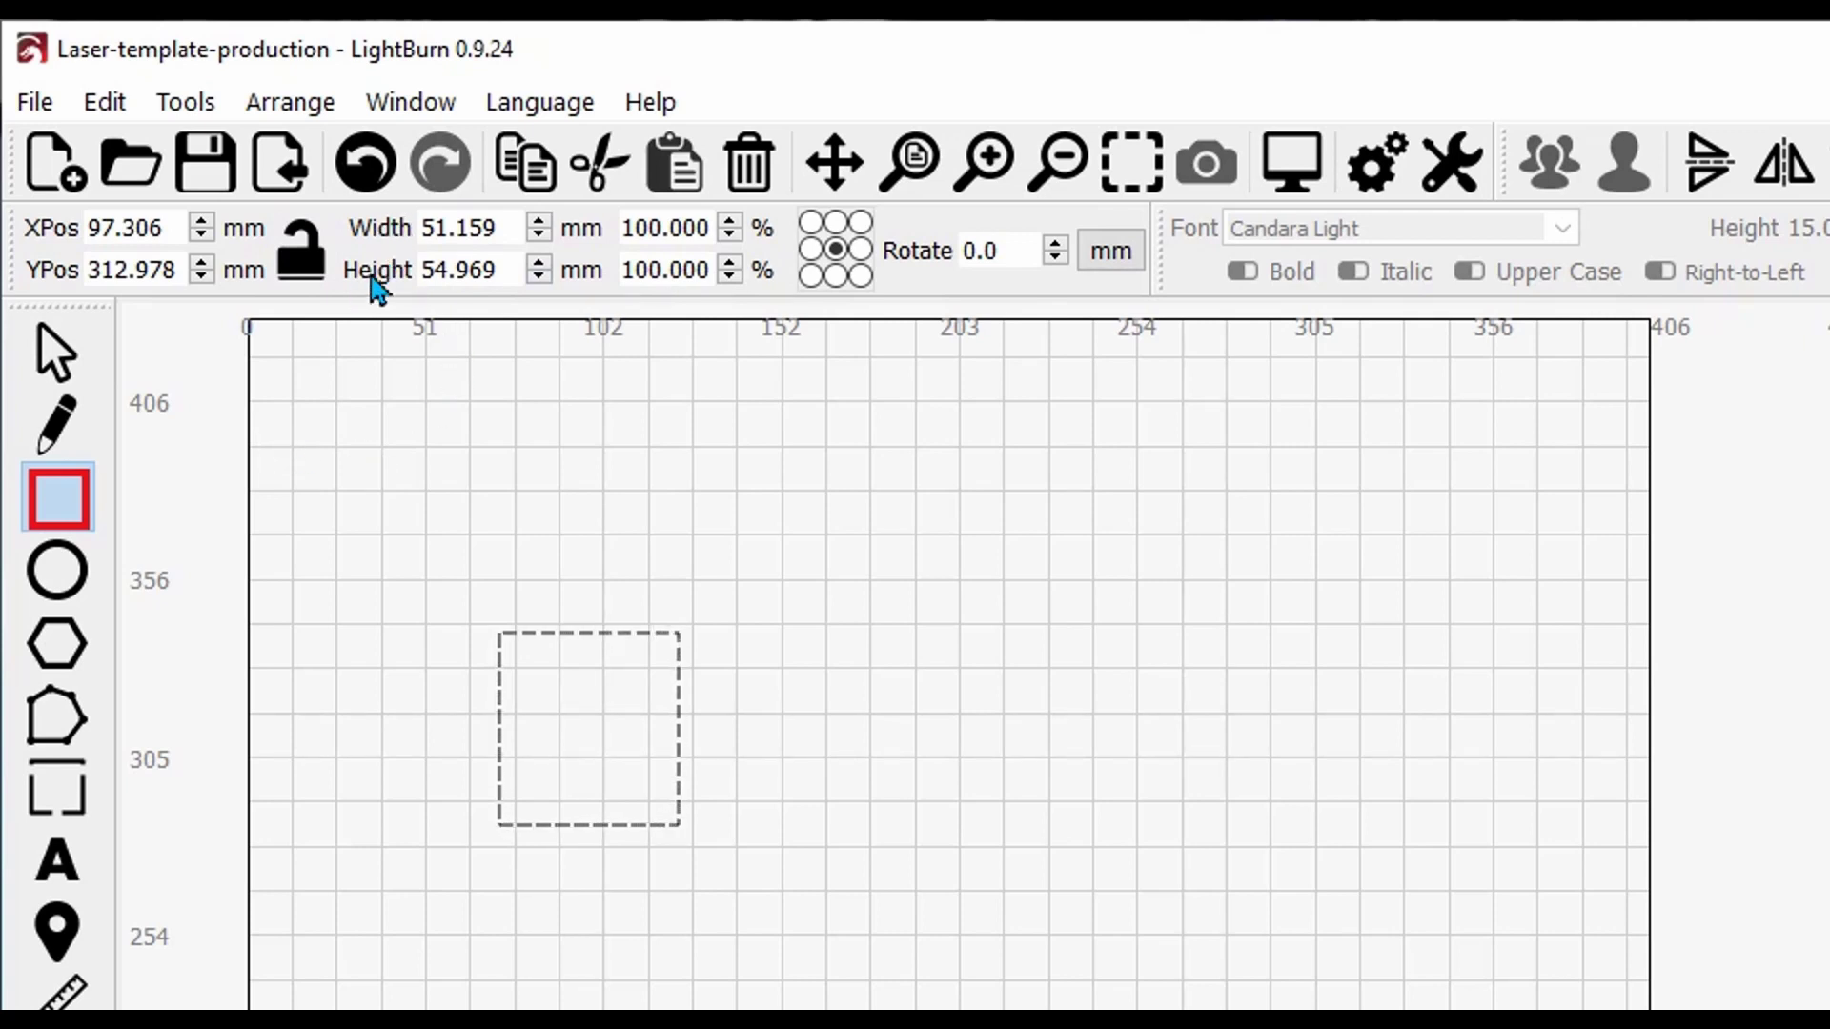
double_click(496, 227)
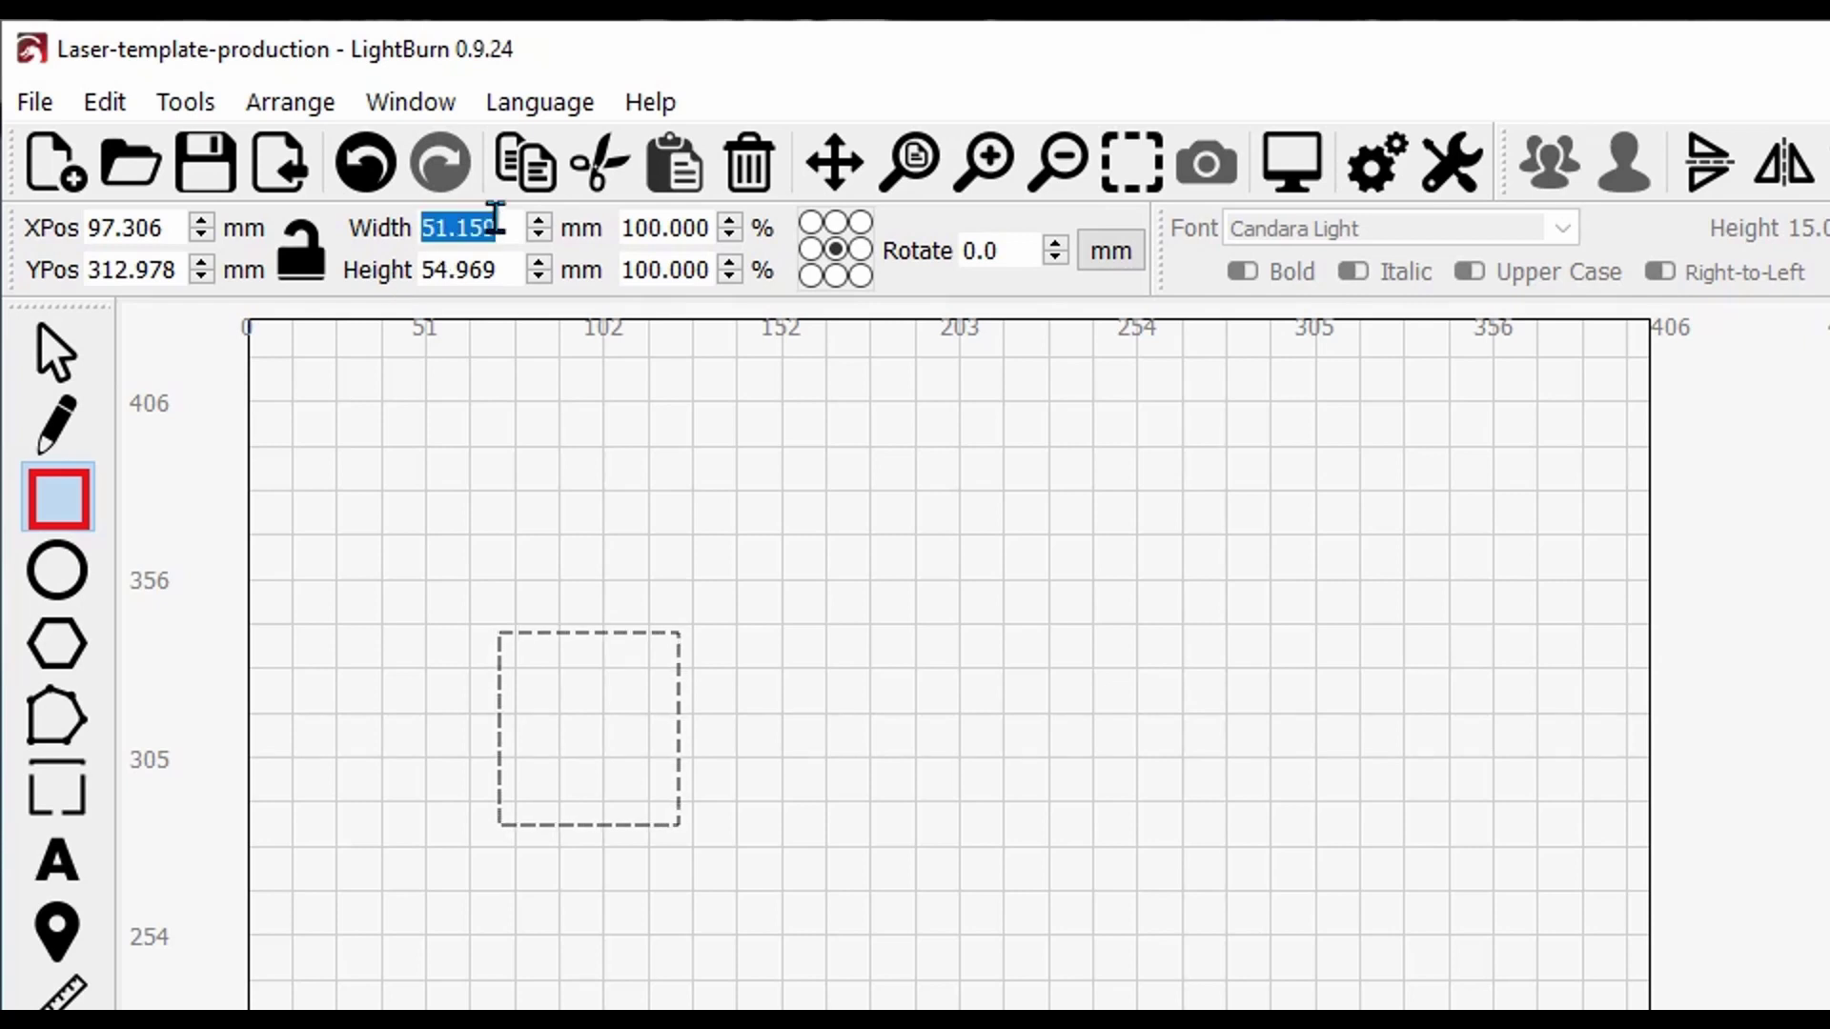
text(3)
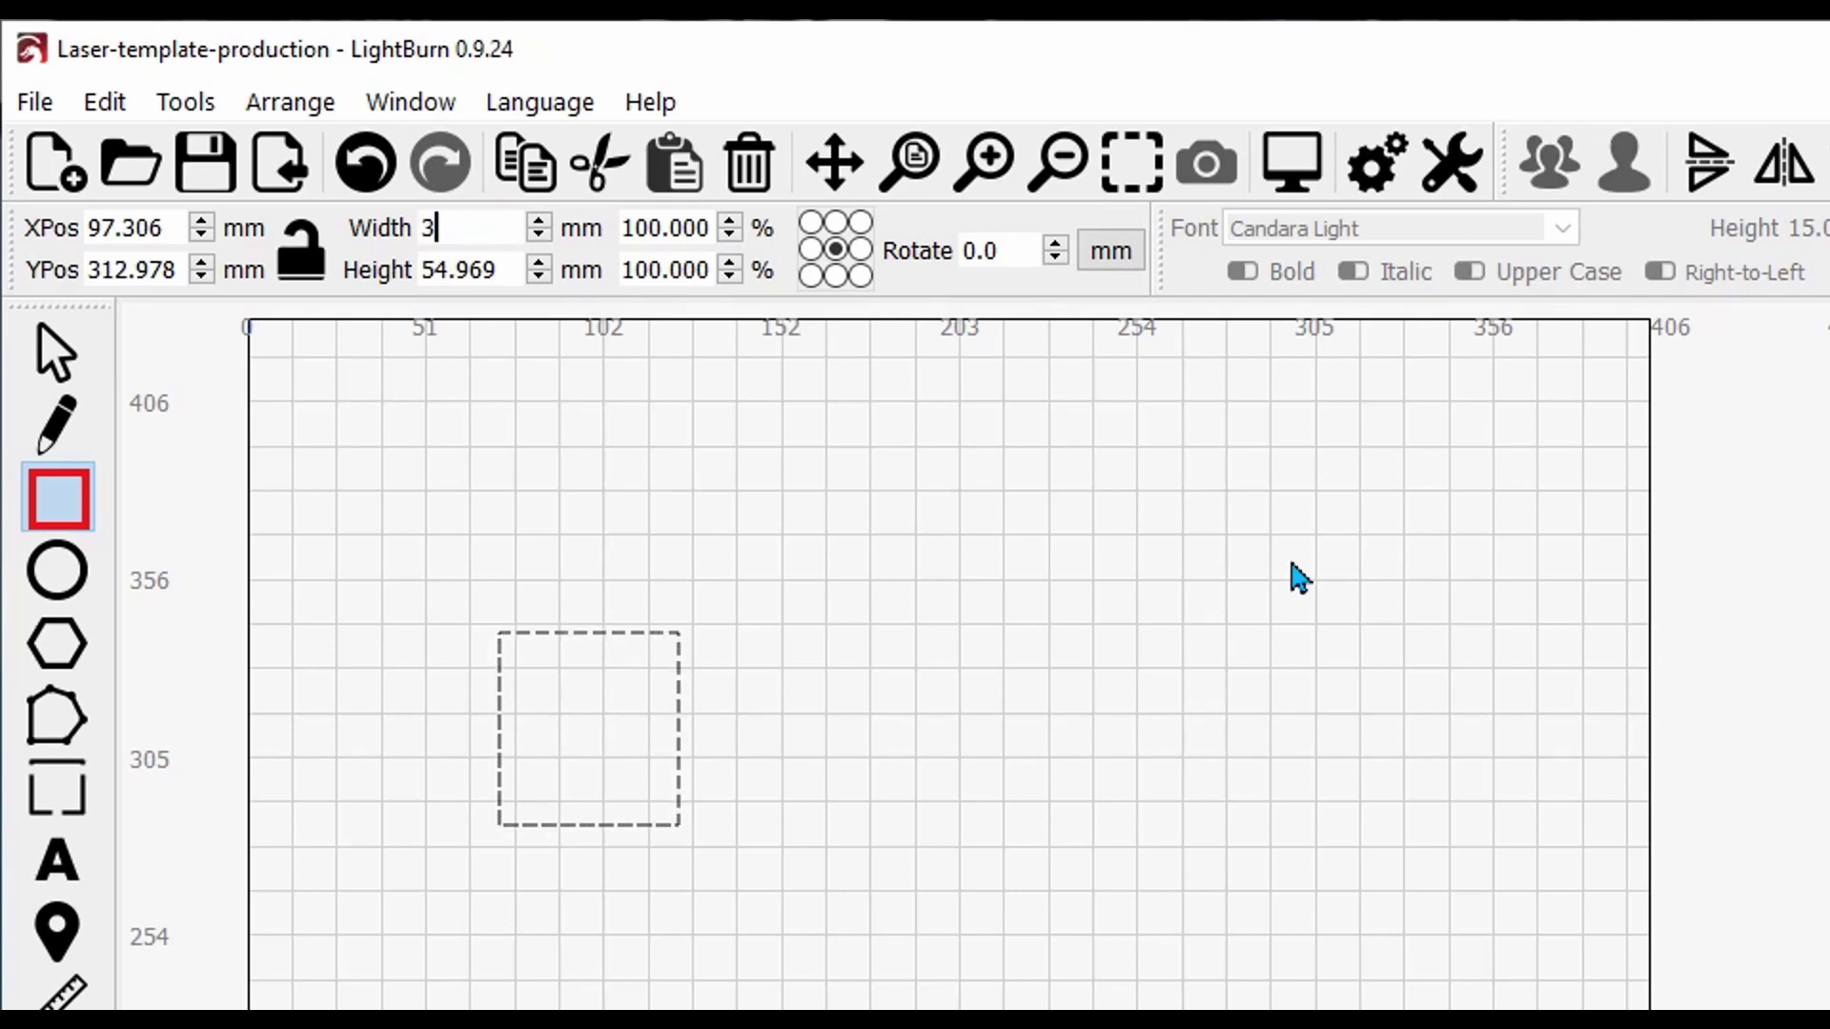
text(80)
key(Tab)
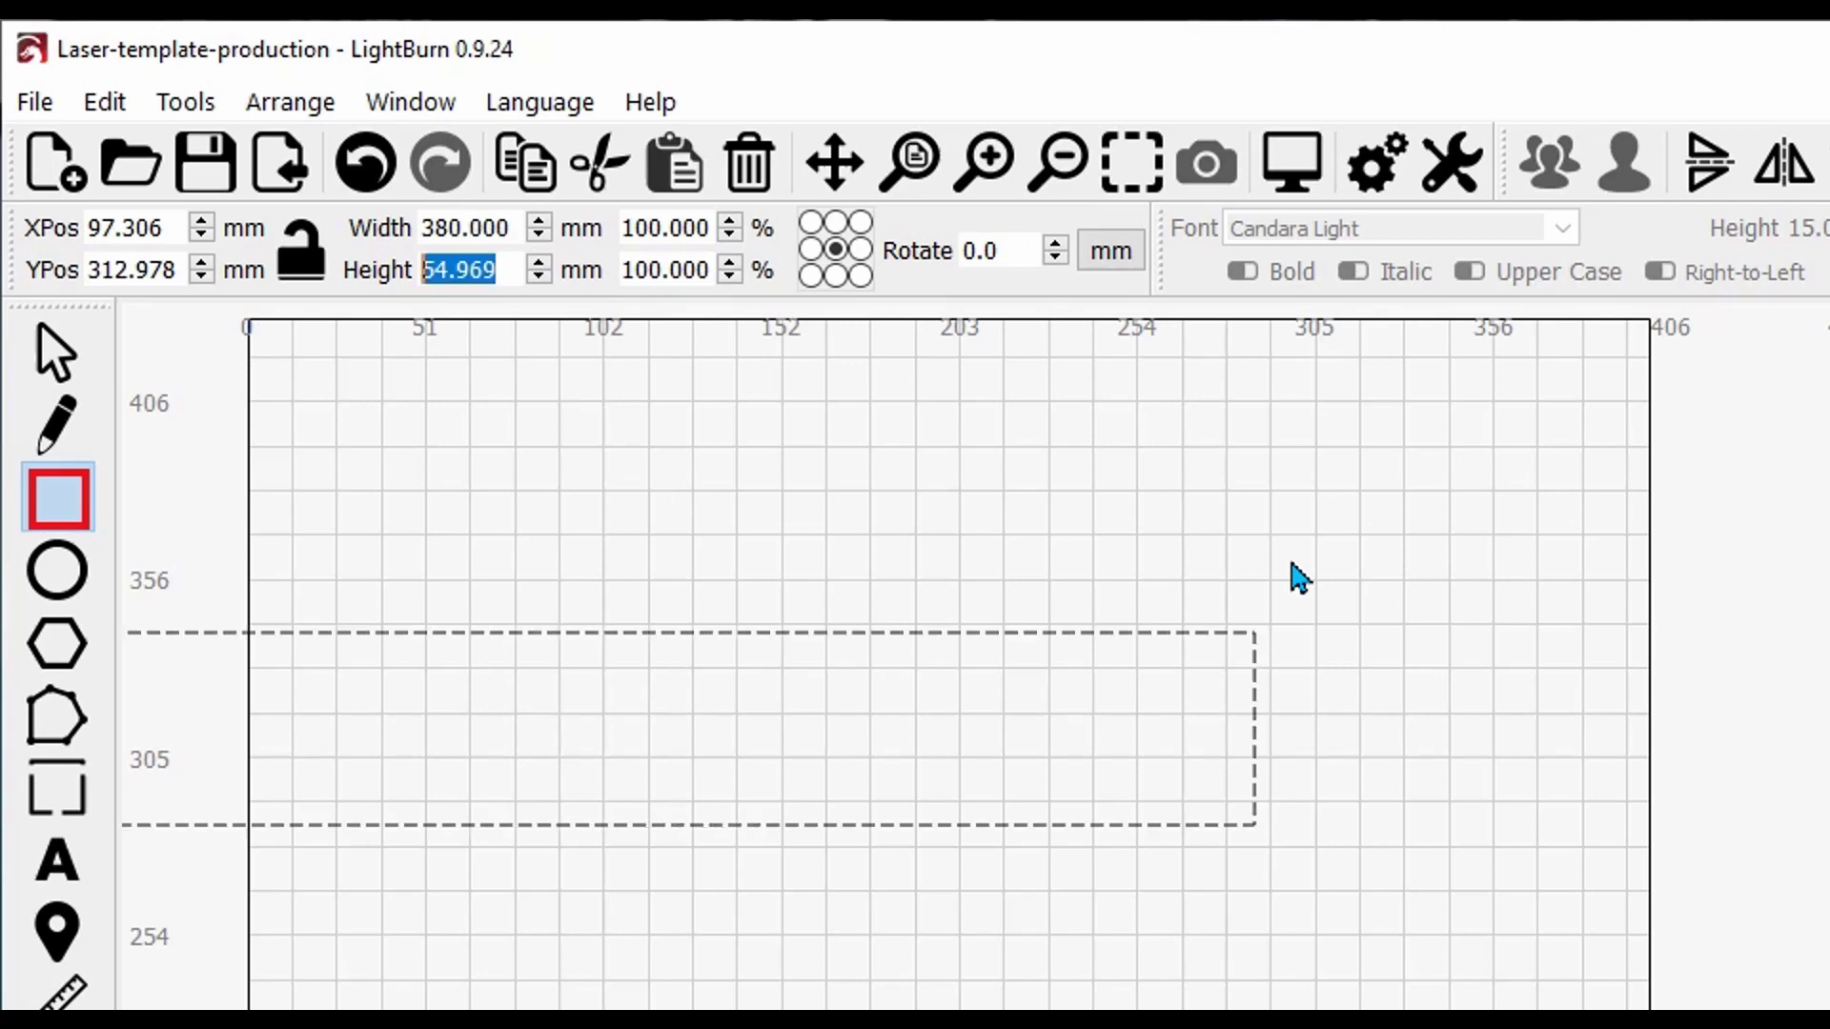
text(410)
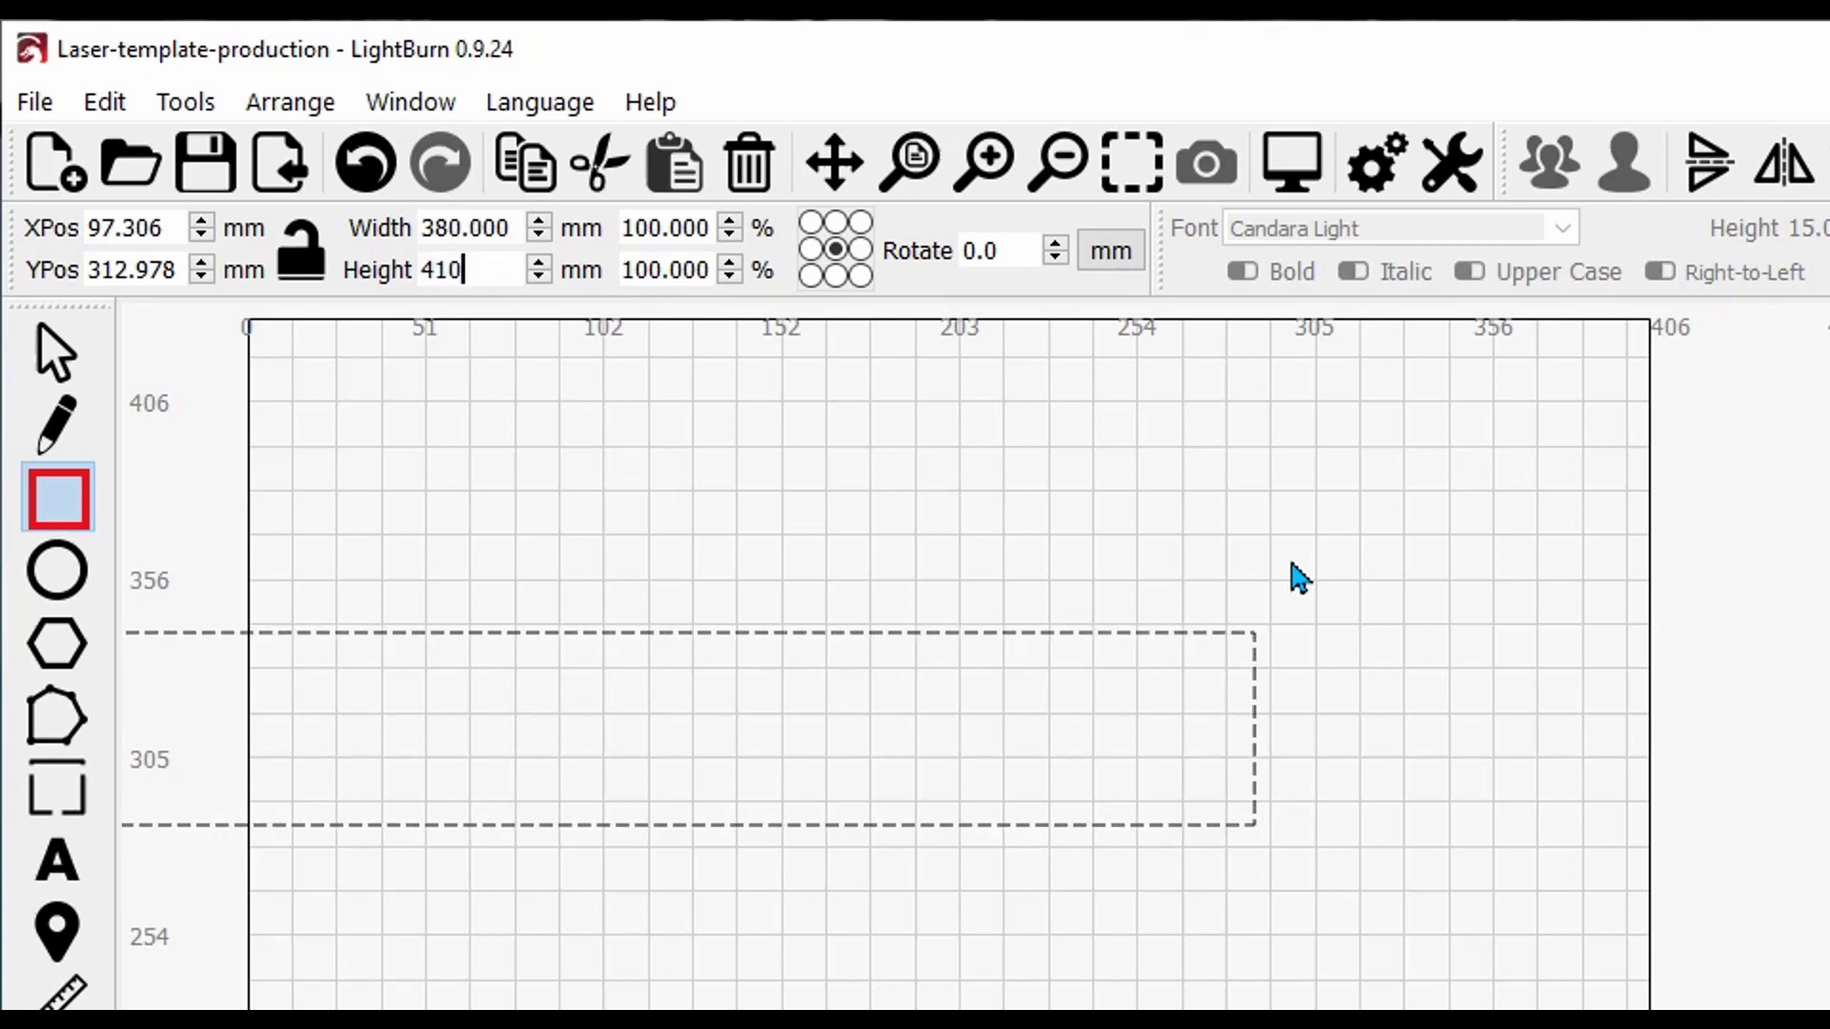
key(Return)
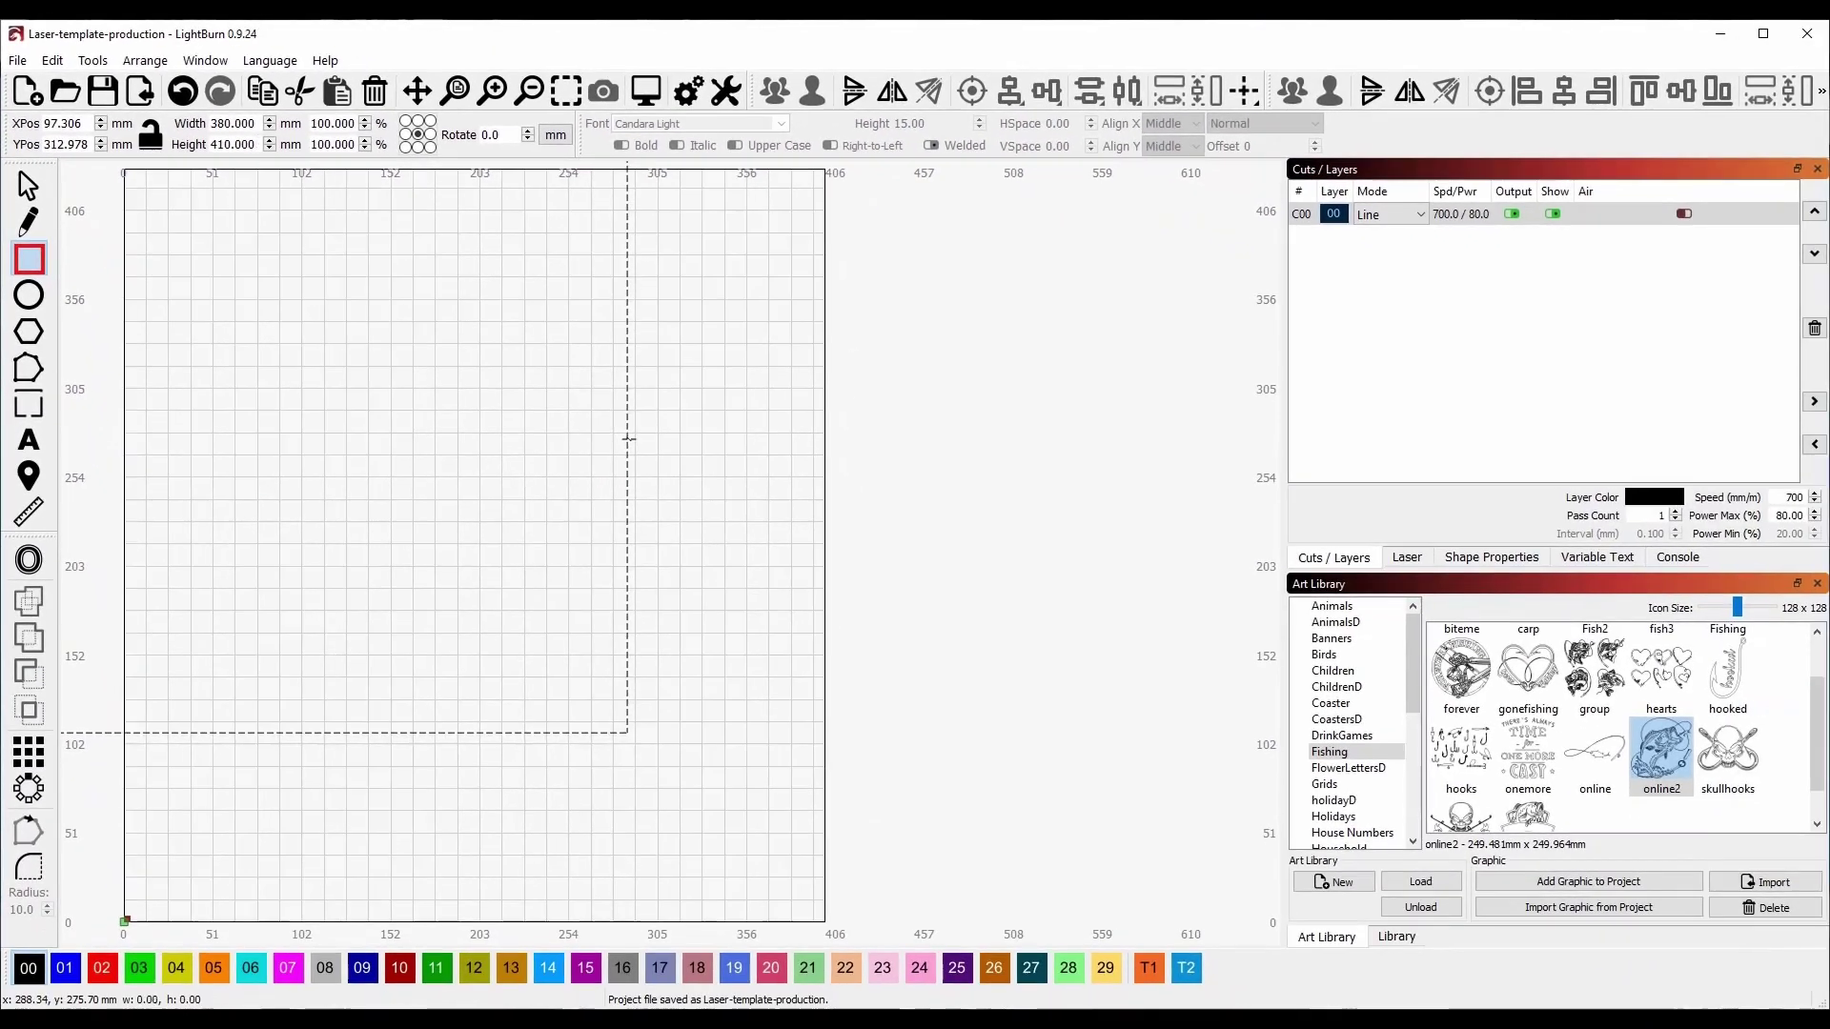
- Drag the 380 × 410 mm rectangle so it covers the whole work area
key(Escape)
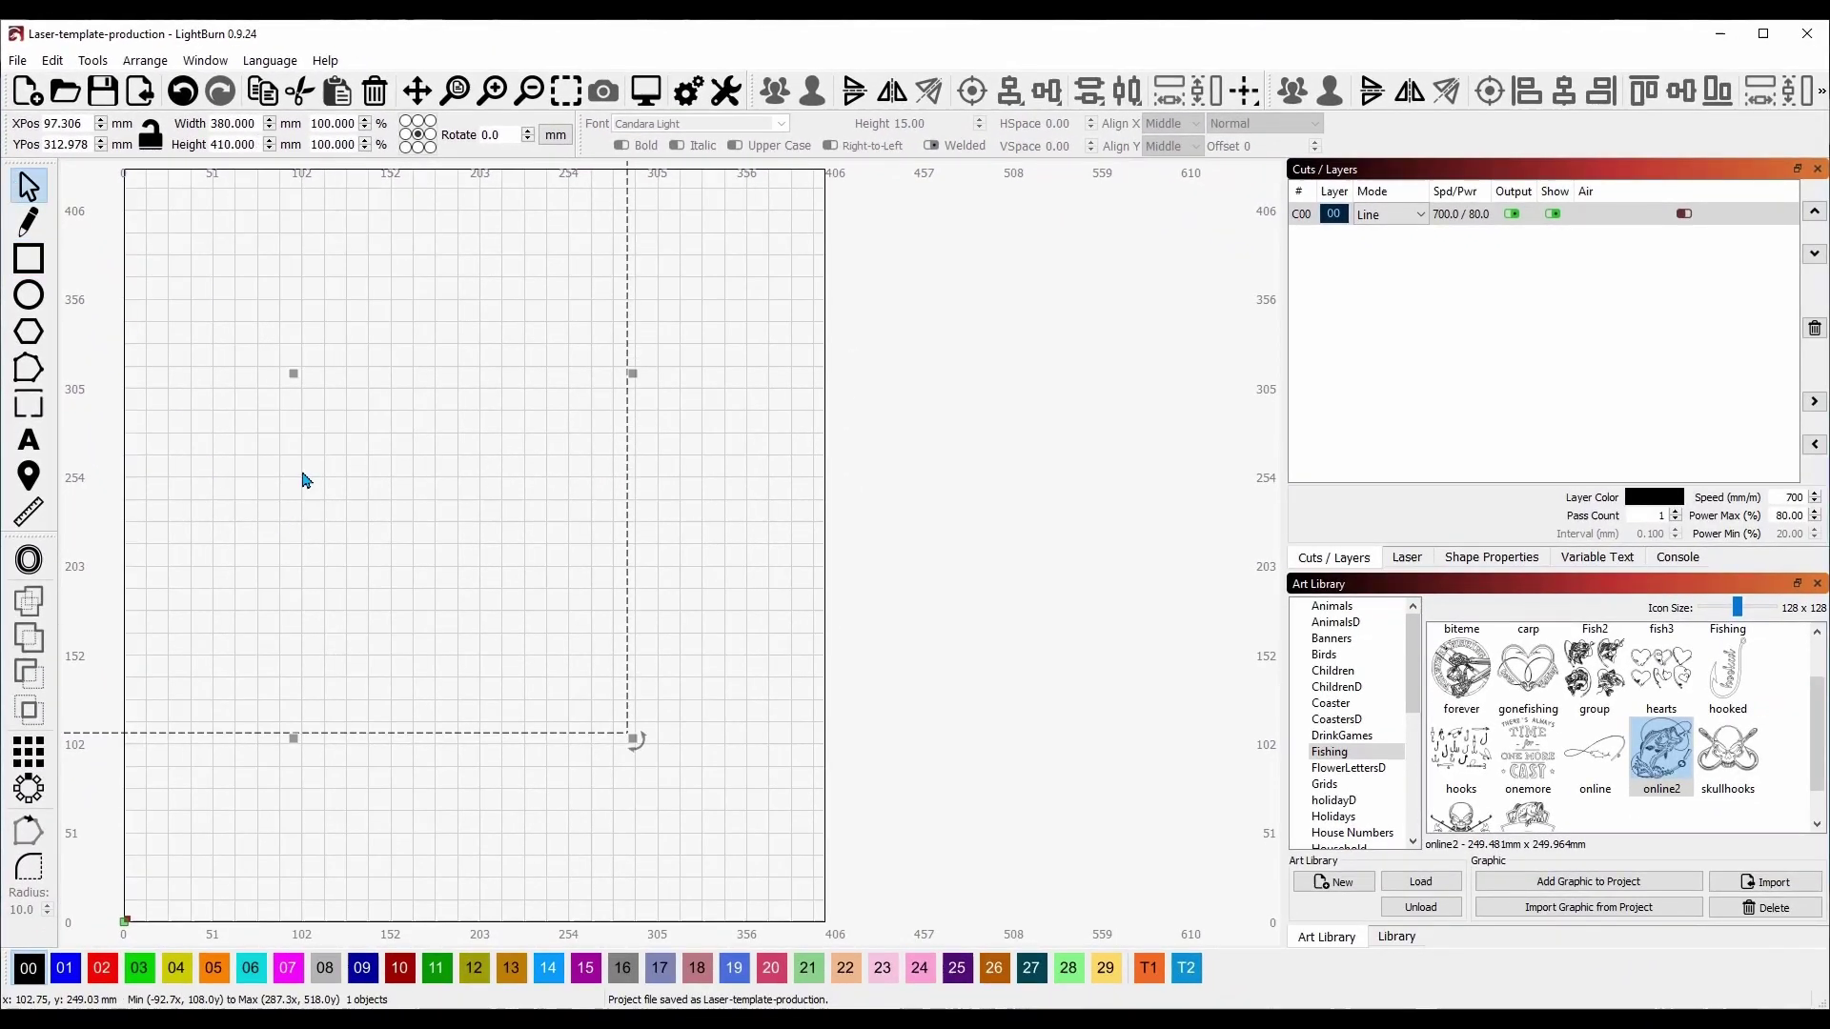
drag(297, 365, 475, 551)
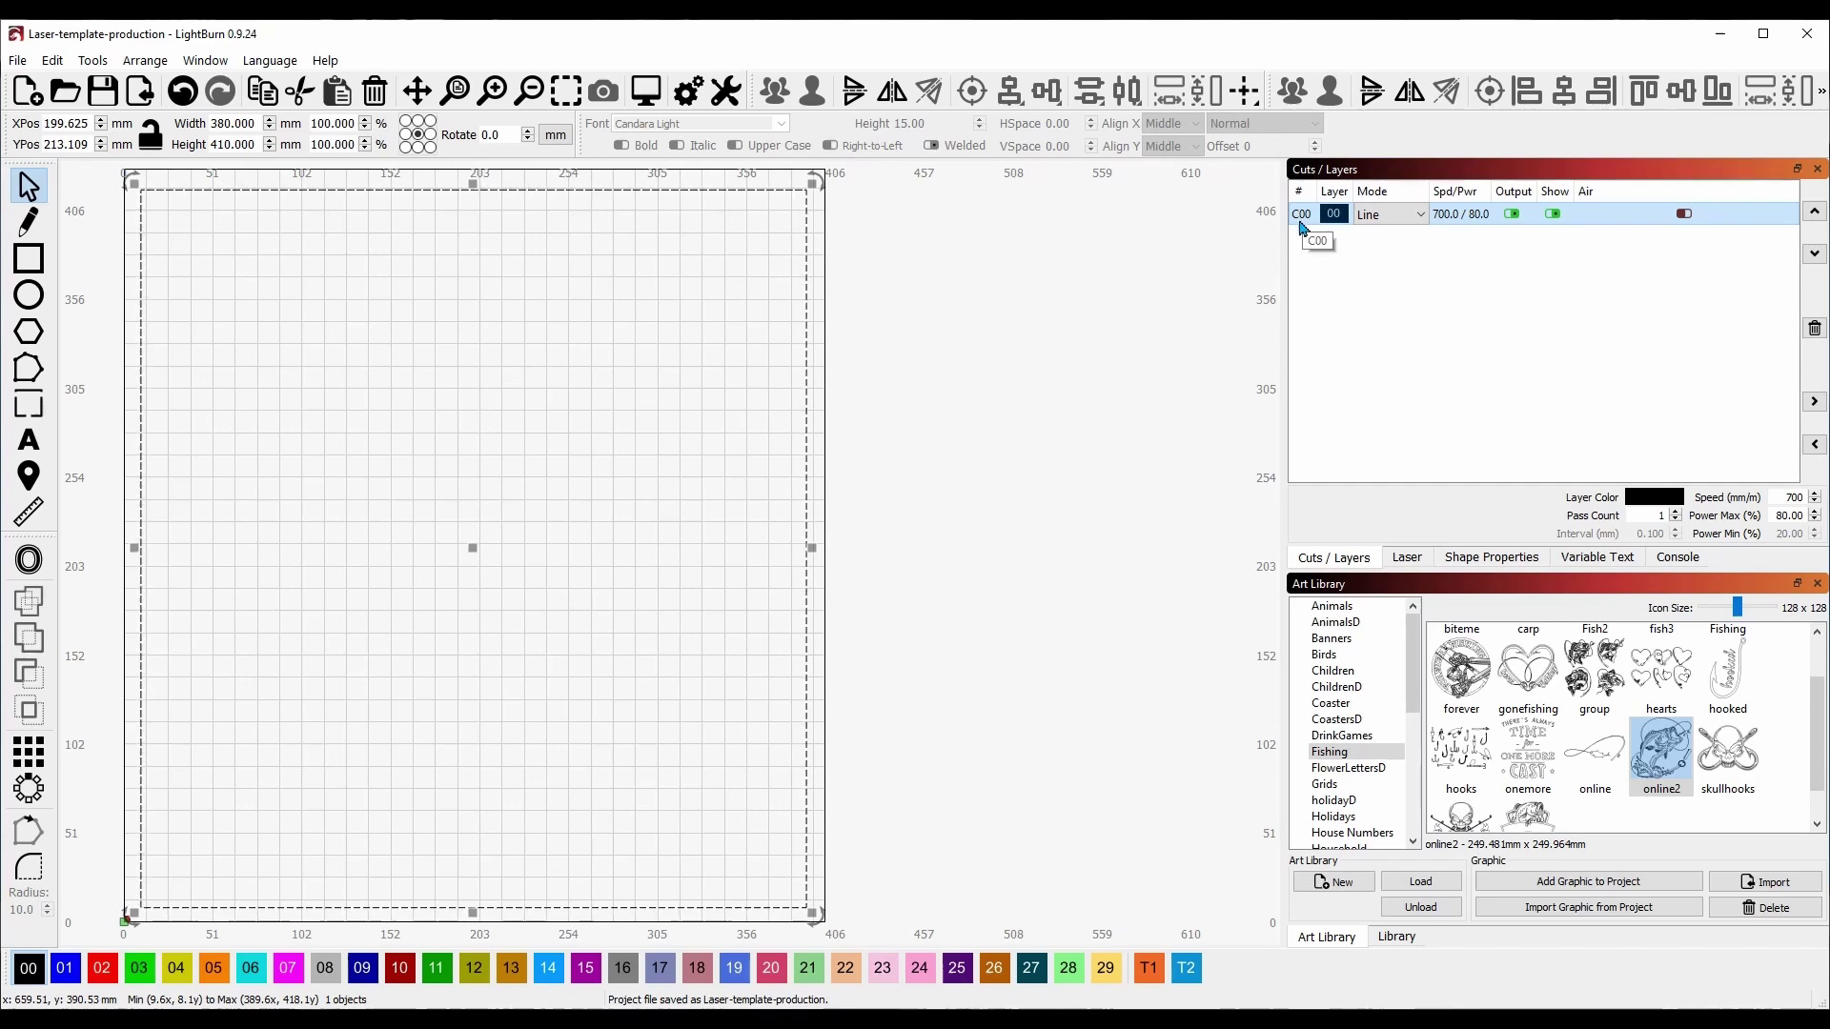
- Give layer C00 900 mm/min speed, 90% max power and constant power mode, then deselect
double_click(1303, 227)
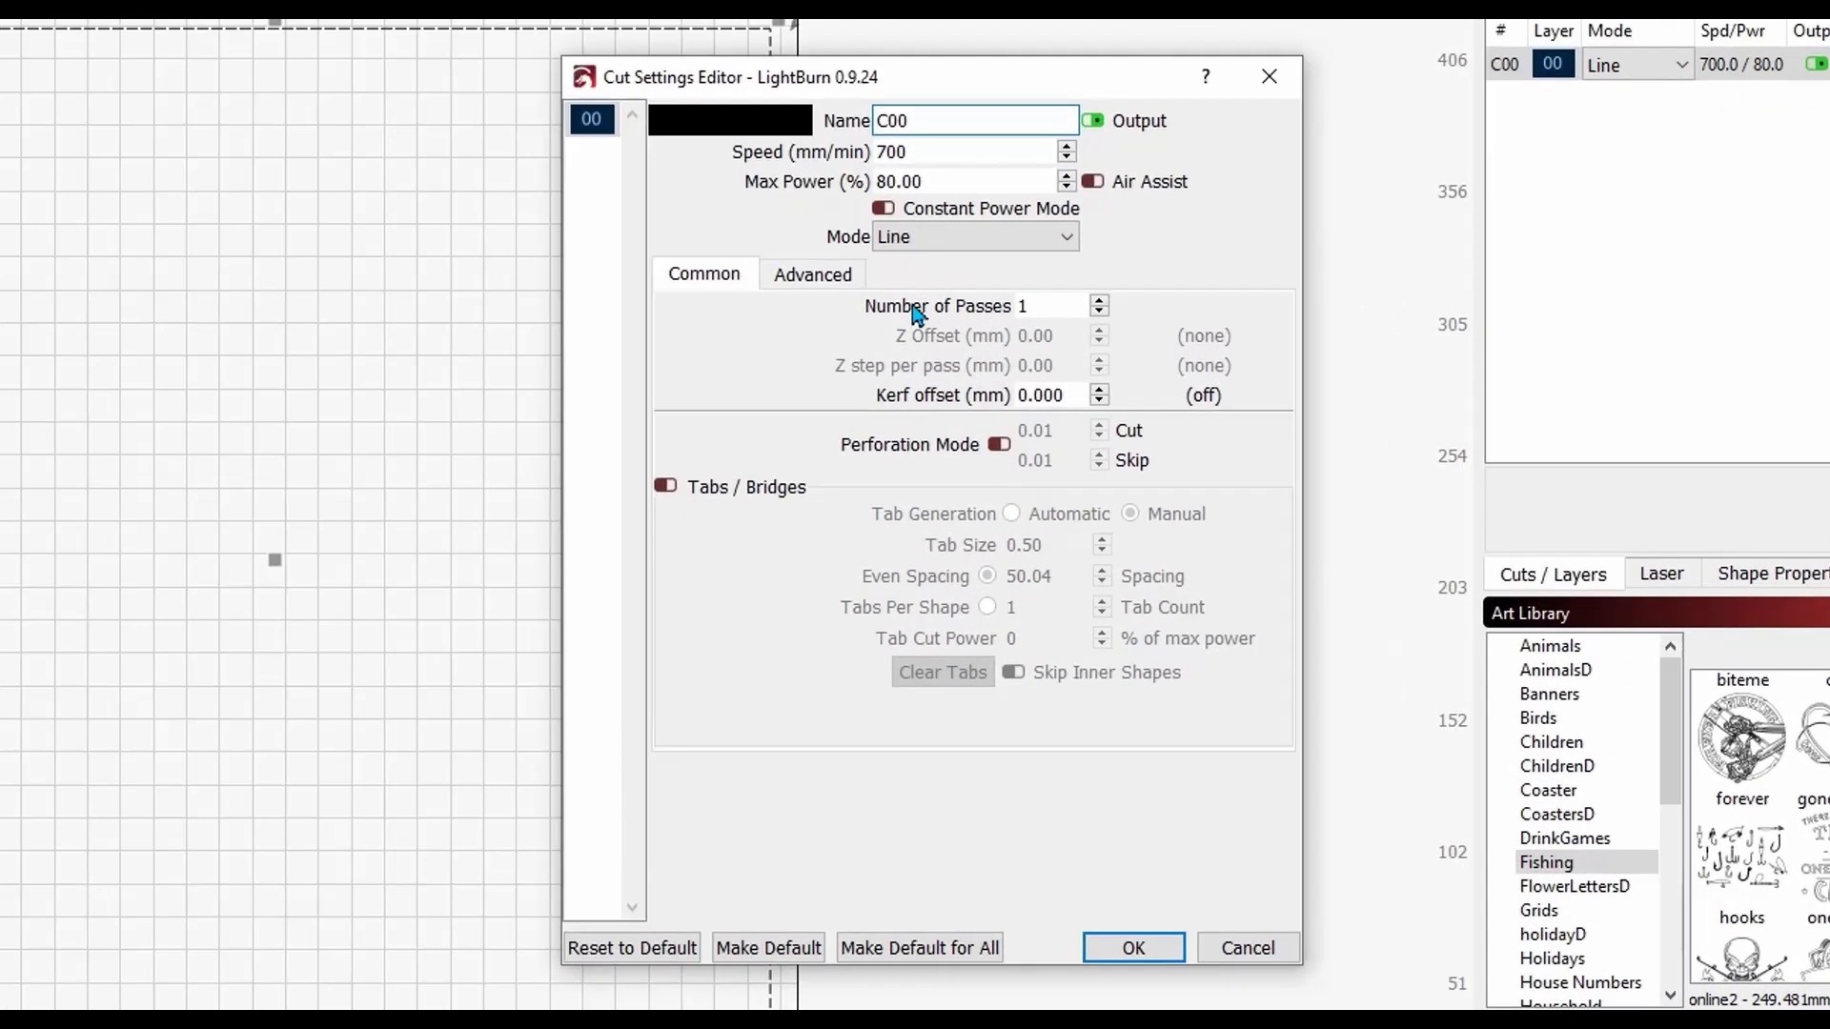
drag(939, 237, 842, 239)
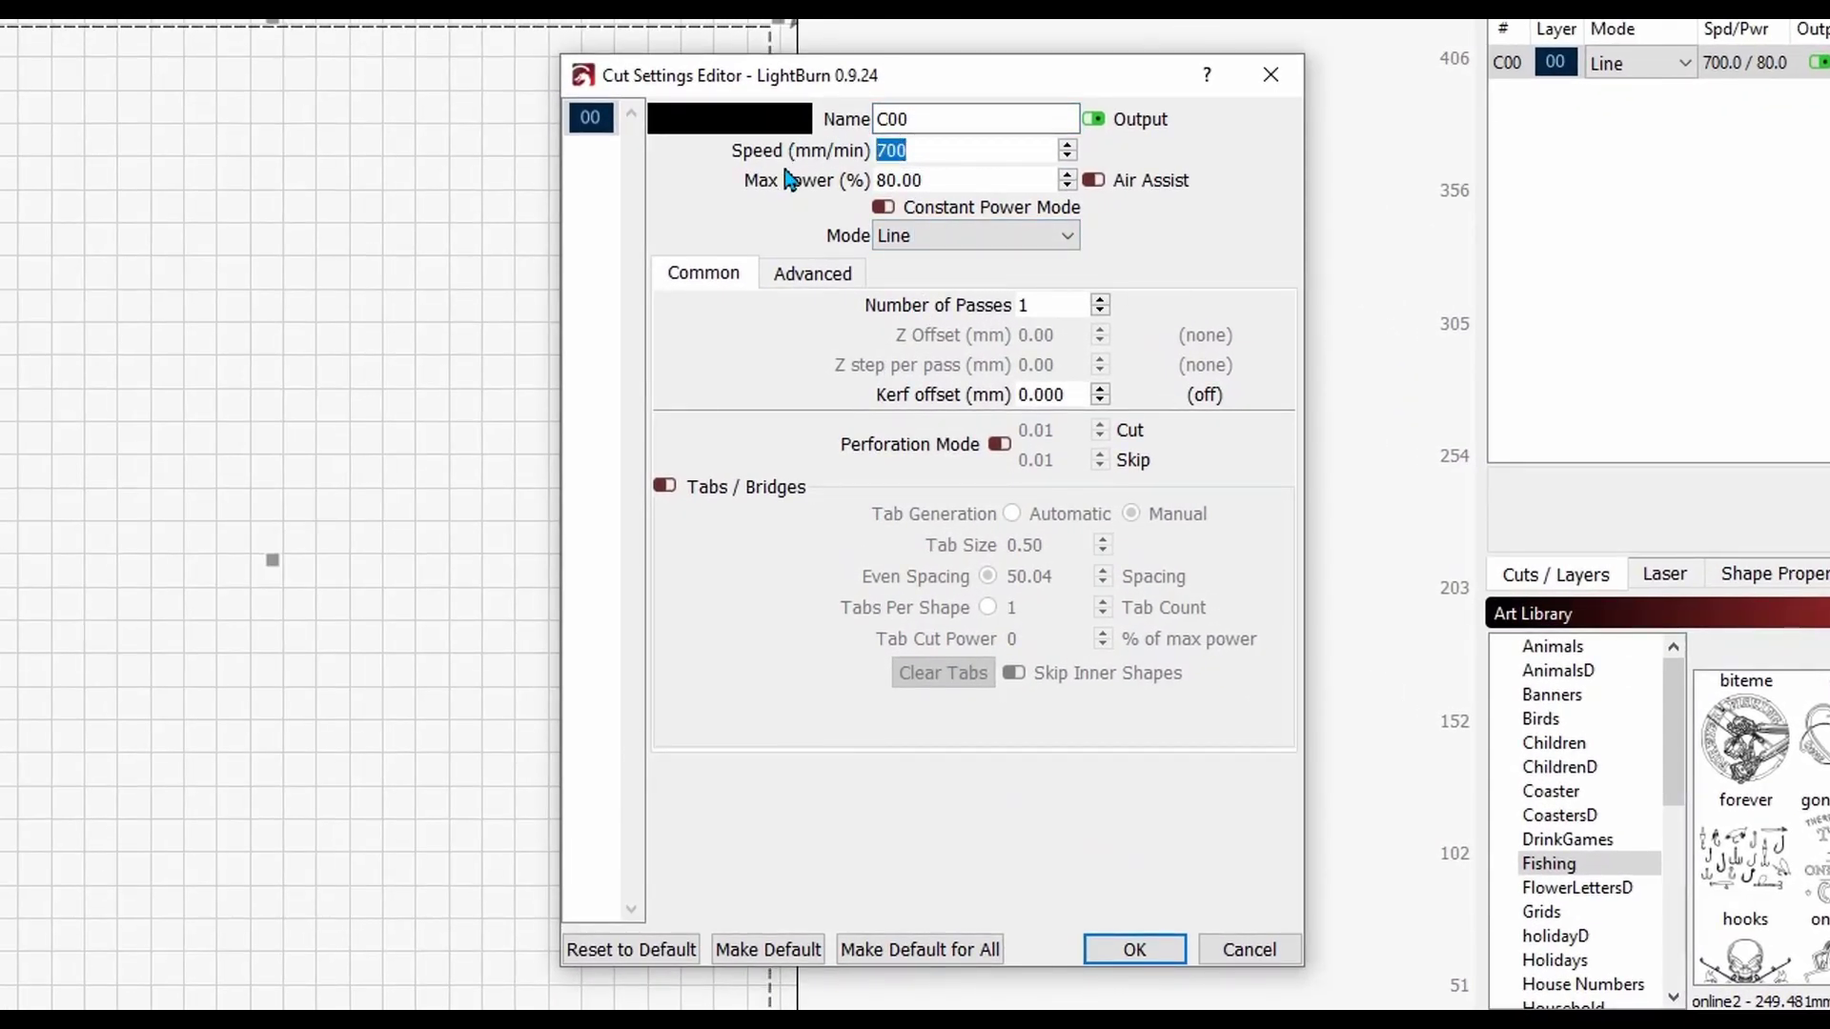
text(800)
drag(958, 178, 872, 188)
text(90)
click(883, 211)
drag(947, 148, 862, 162)
text(900)
click(1134, 951)
click(919, 396)
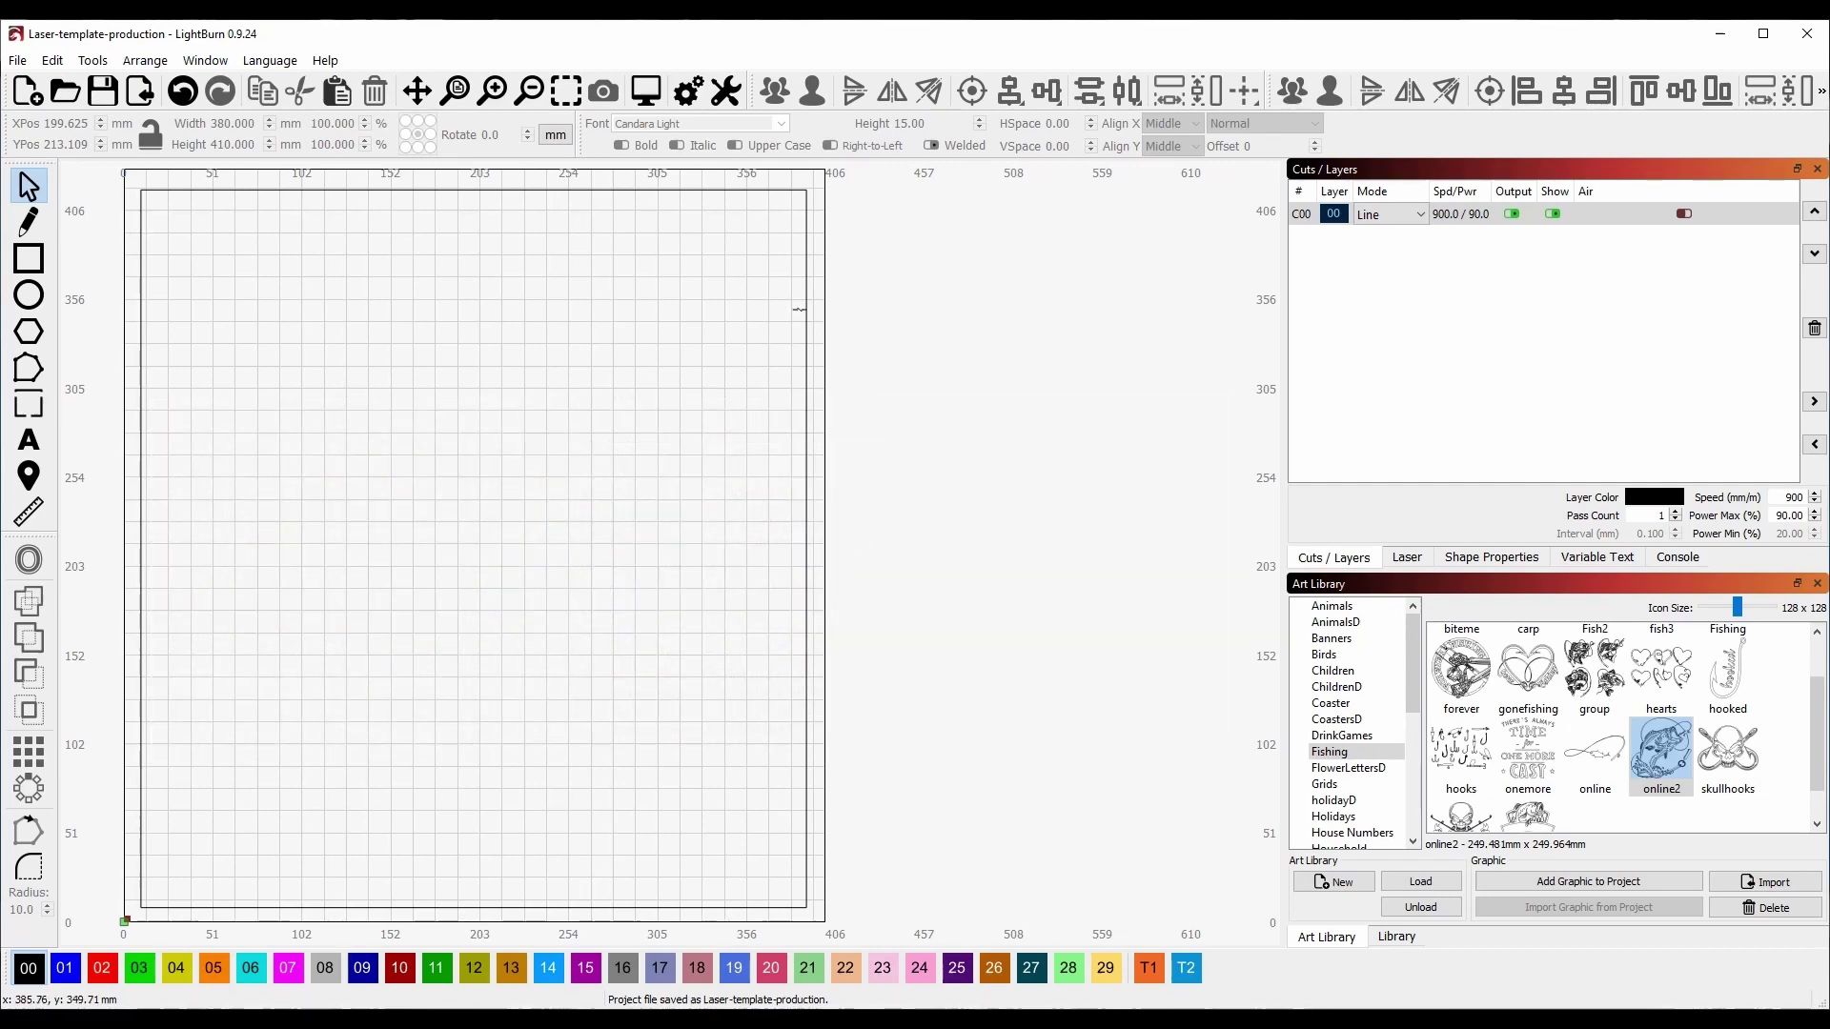
- Assign the page-sized rectangle to tool layer T1 and deselect it
click(807, 294)
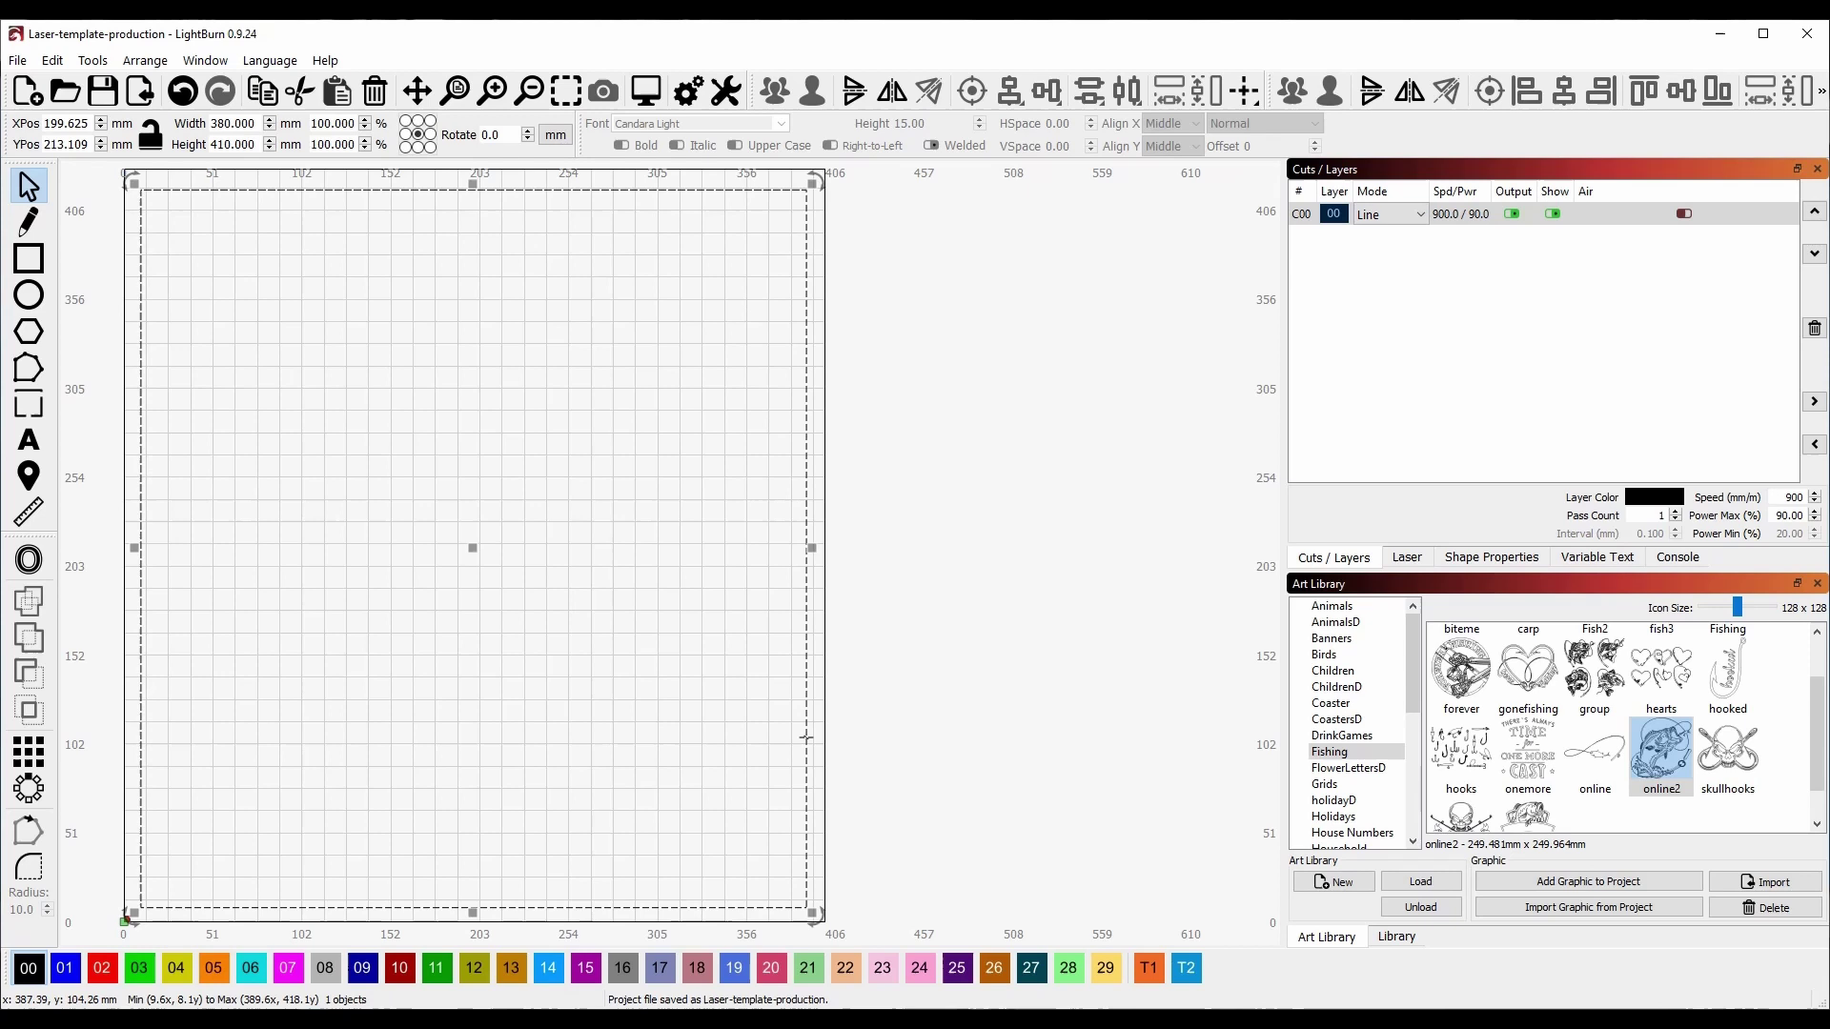
click(1151, 977)
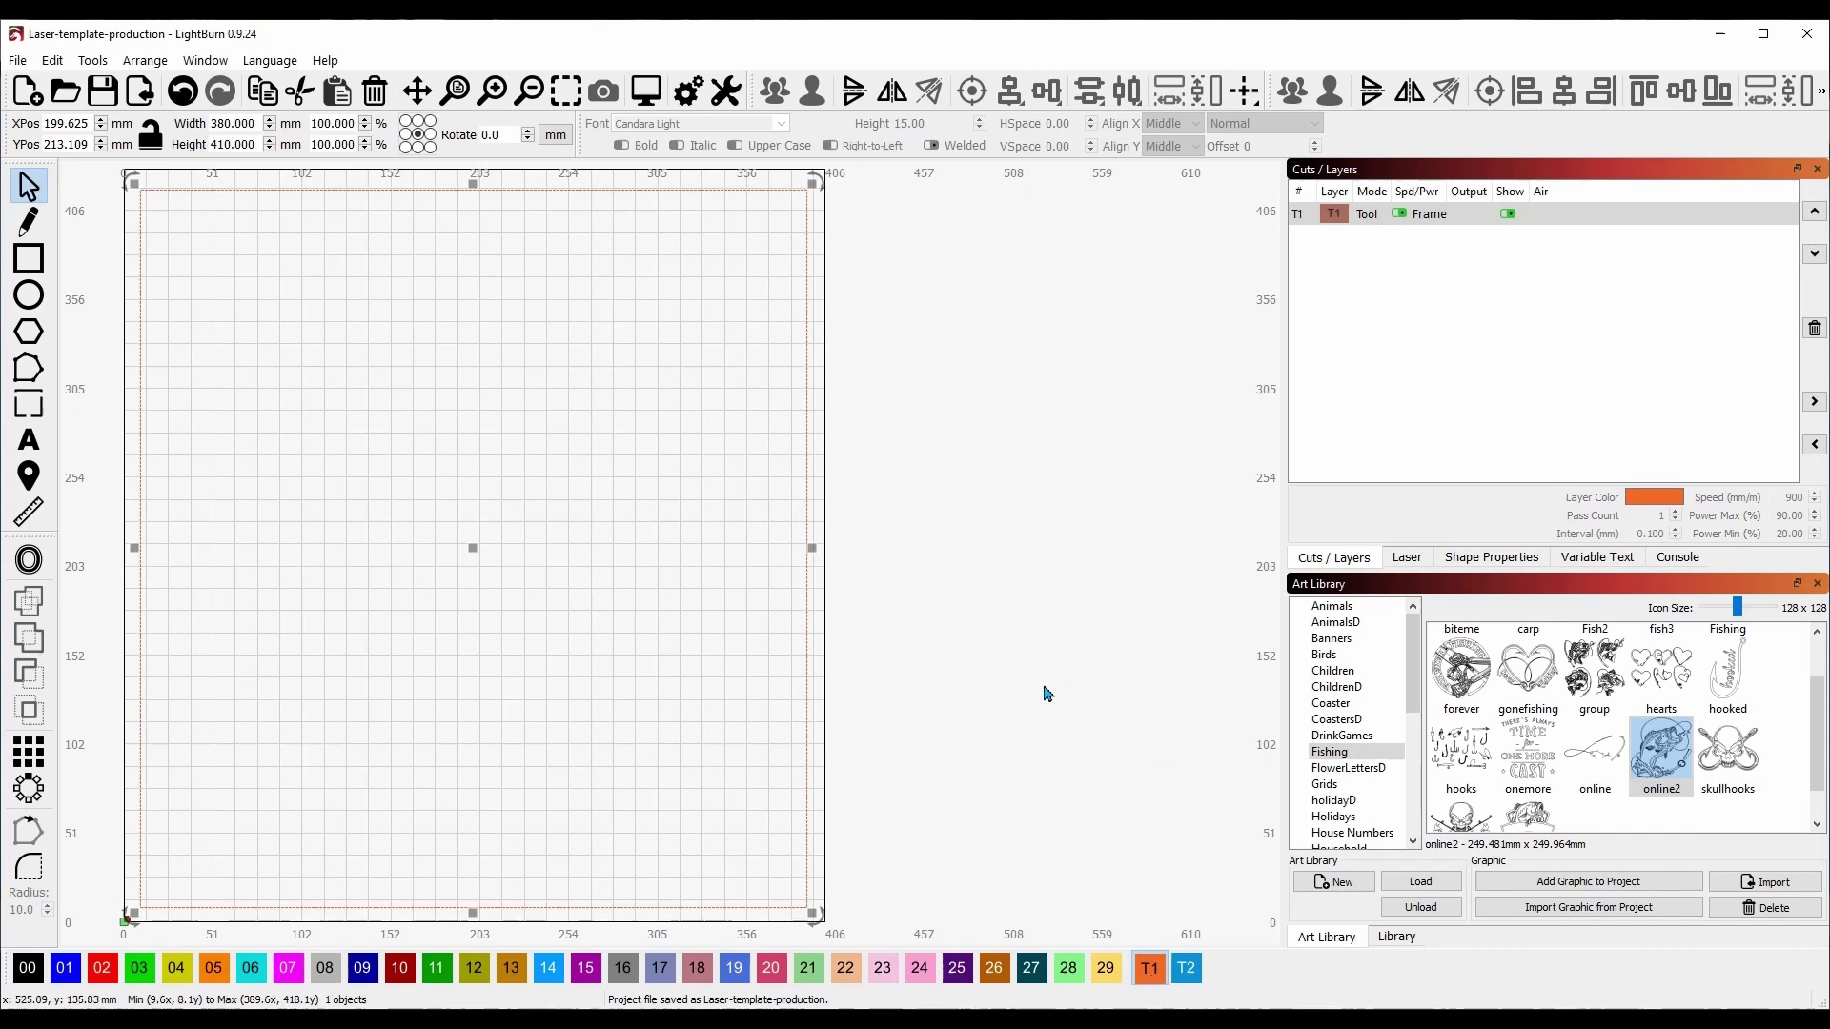
click(825, 294)
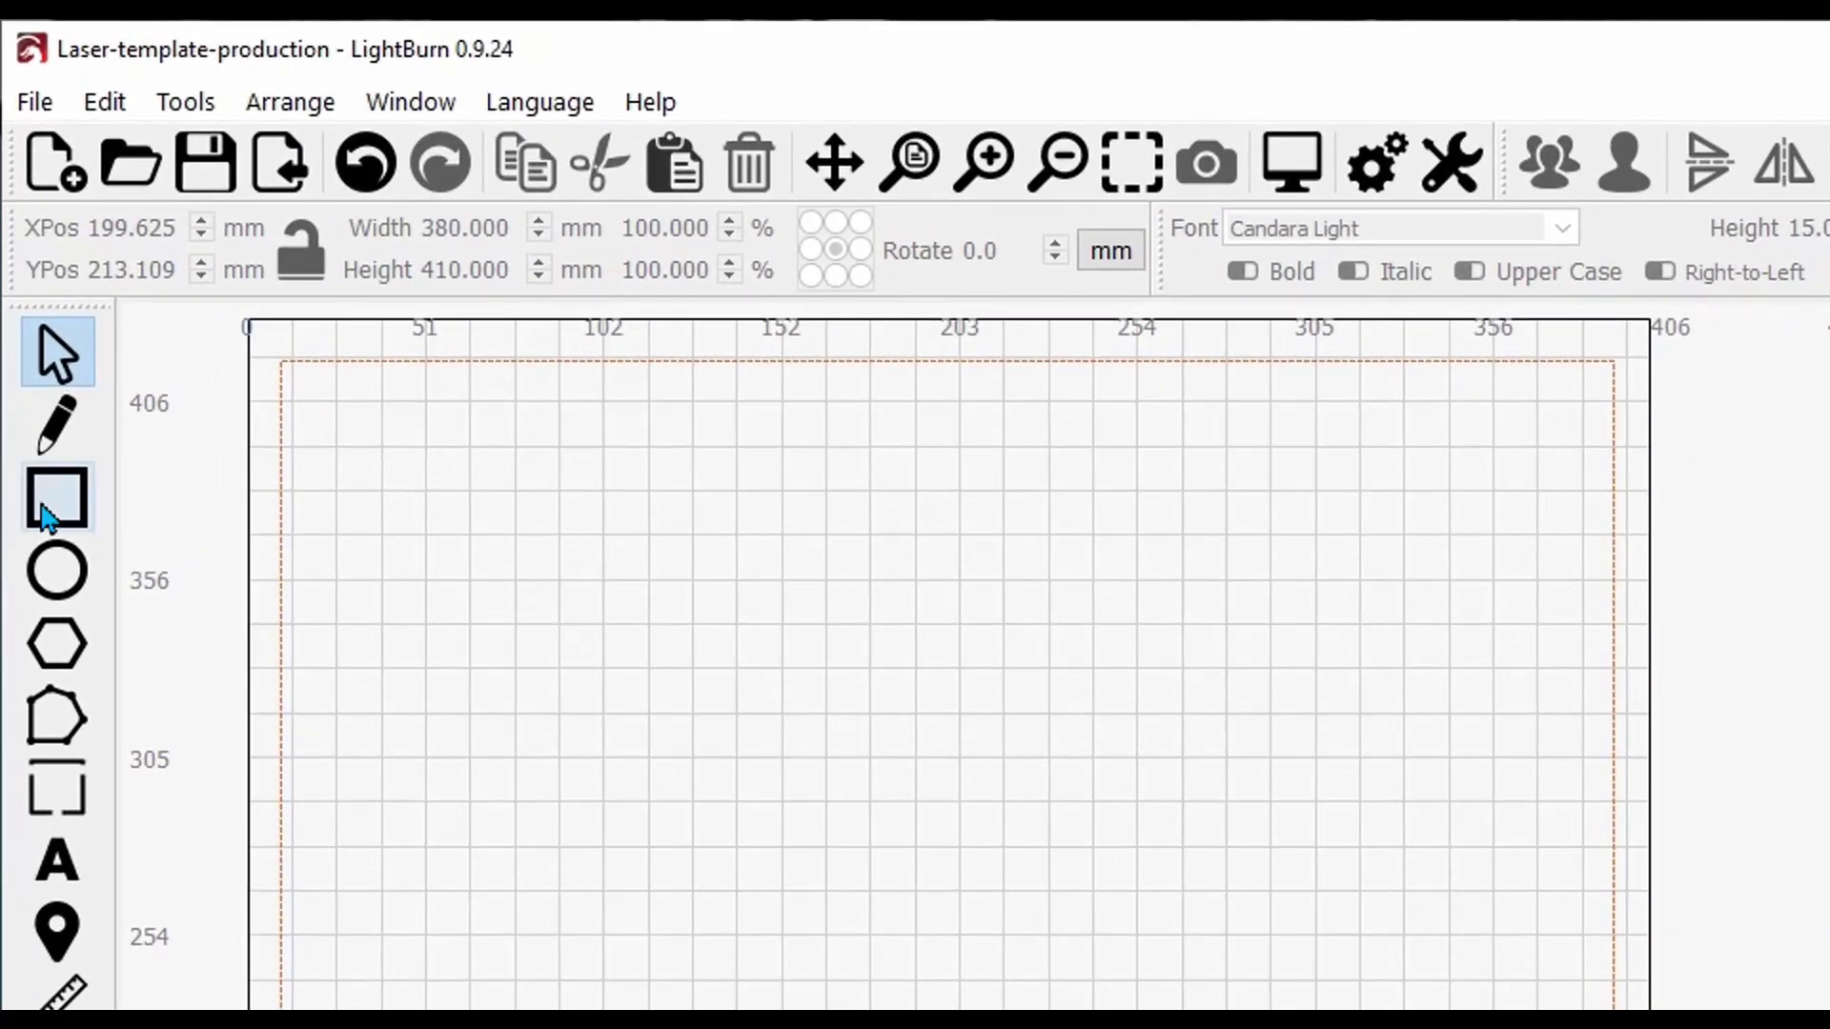
- Draw a 4 × 4 inch square, with units in inches, and place it in the bed's top-left corner
click(47, 509)
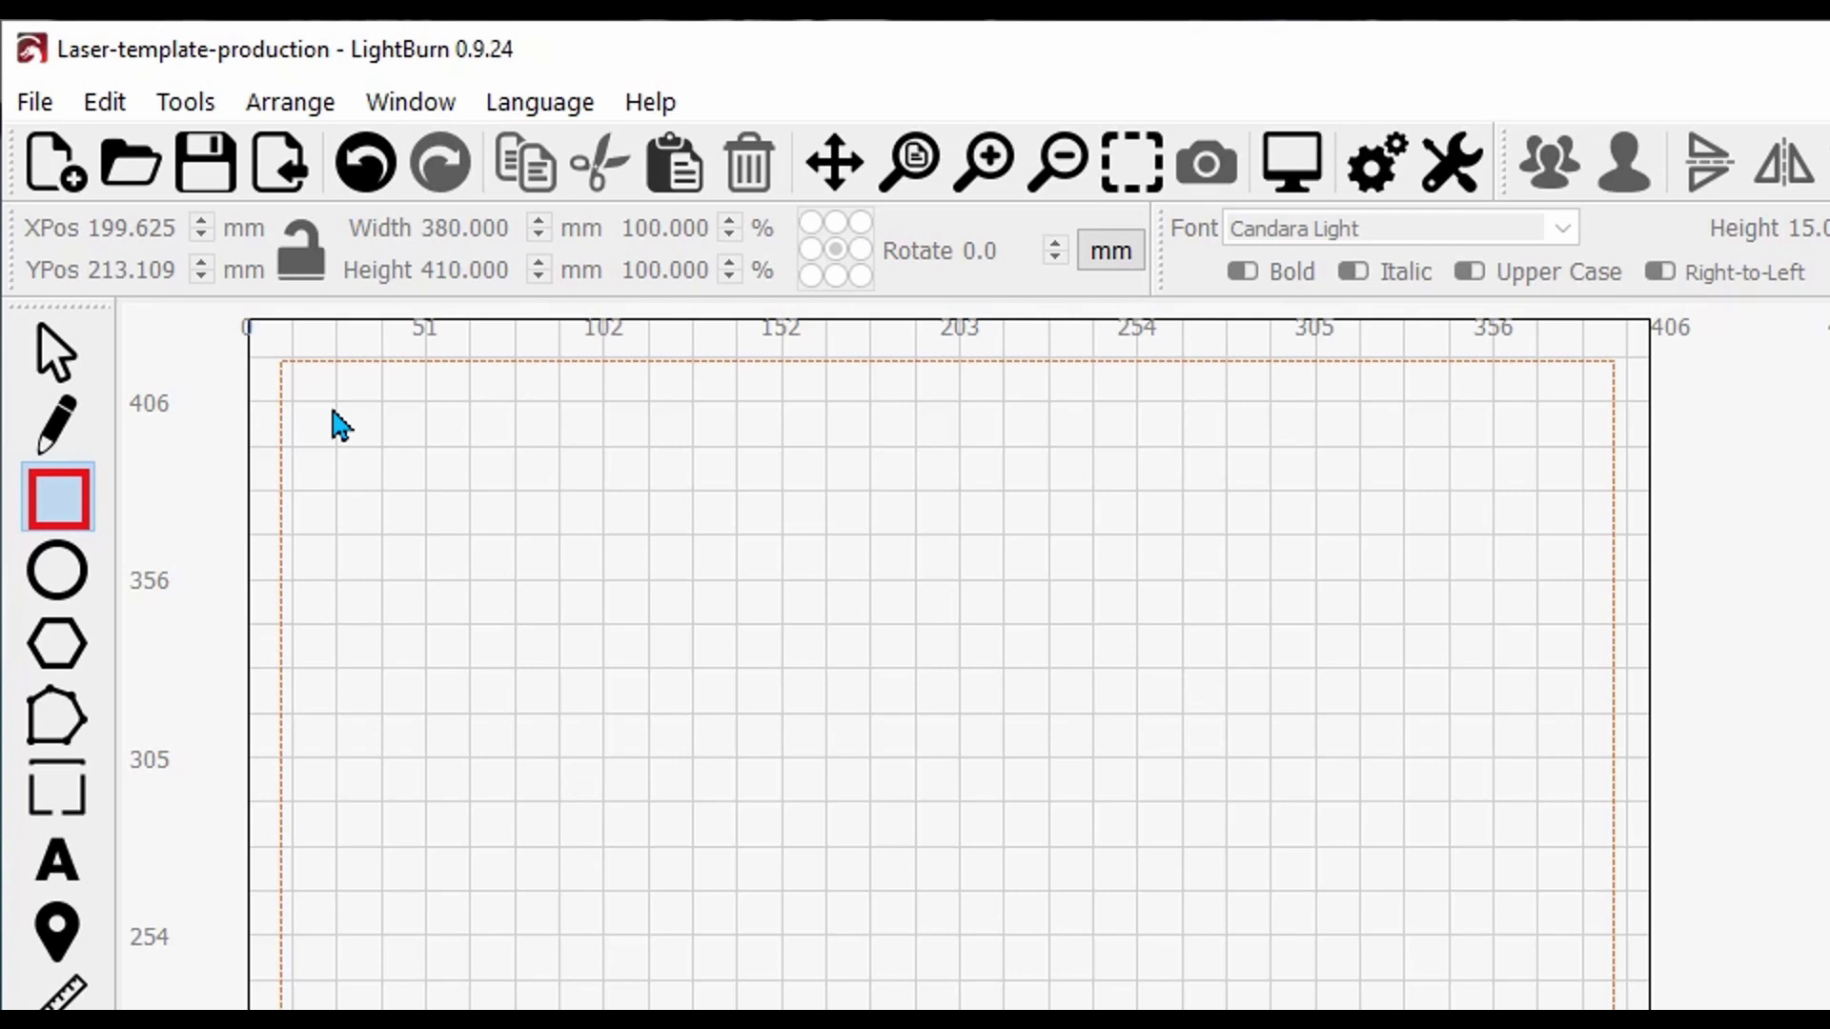
drag(332, 407, 488, 570)
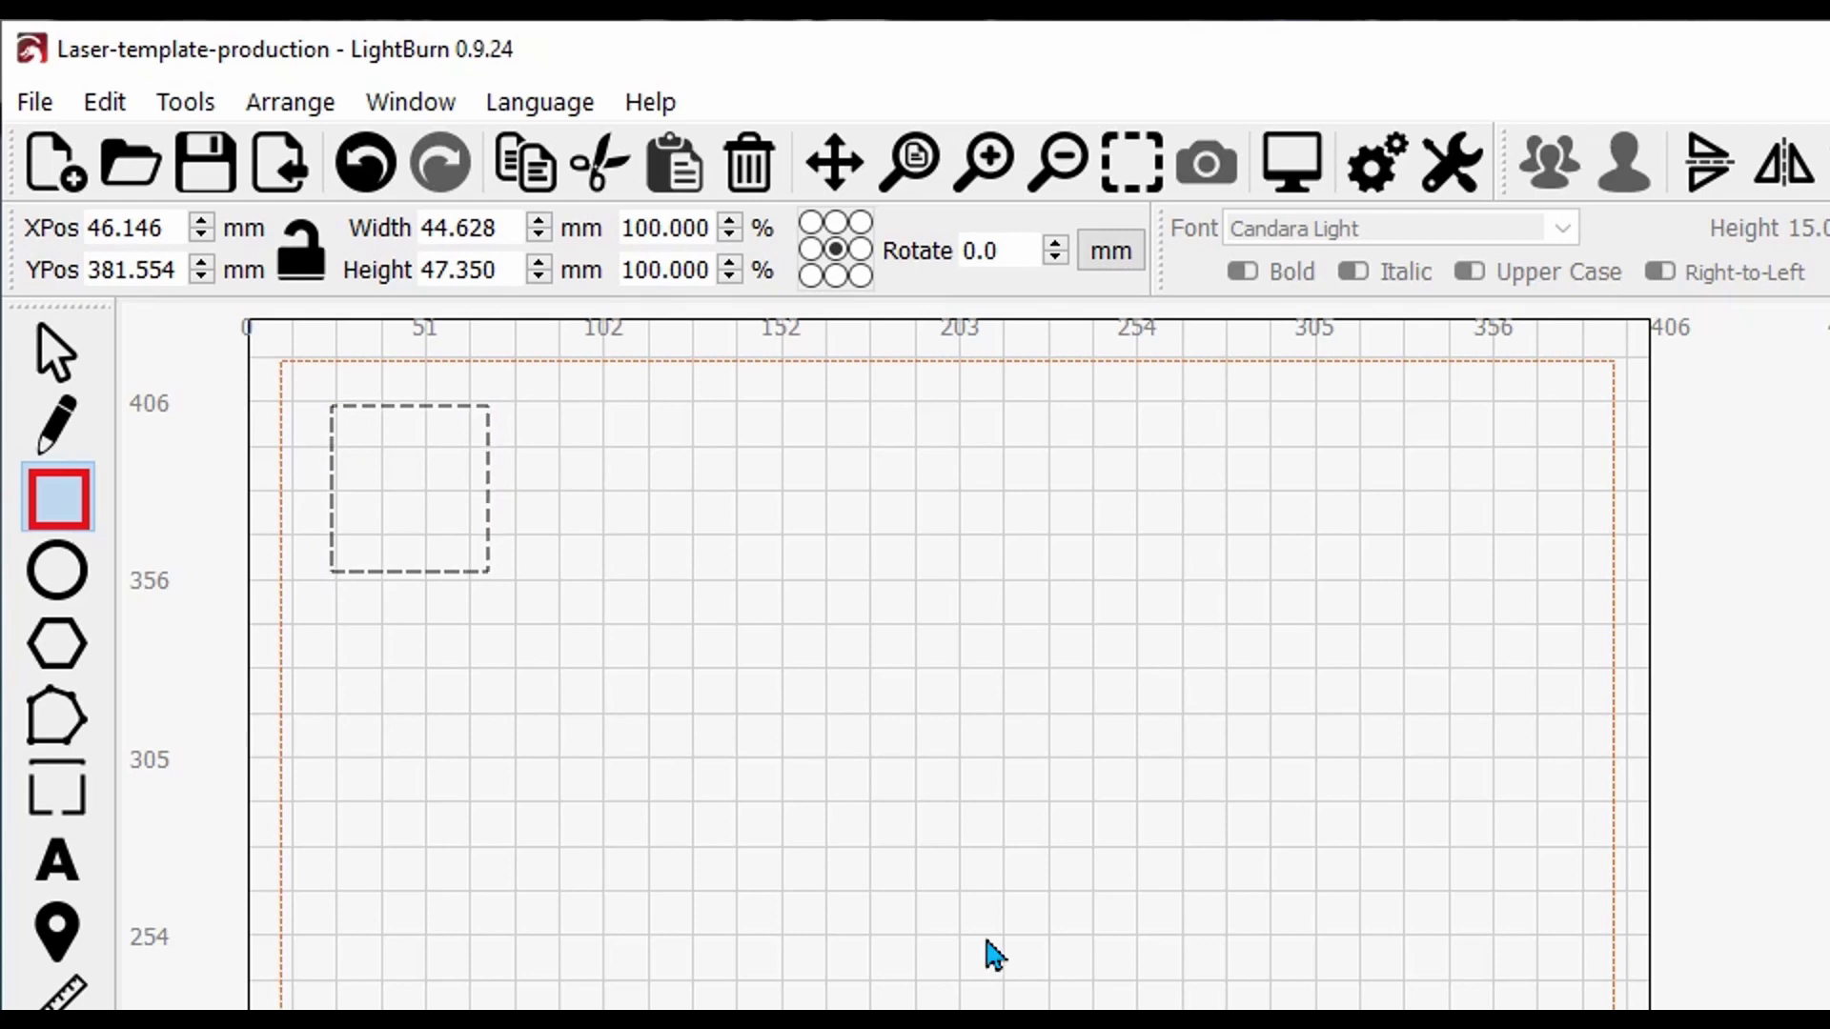
key(Escape)
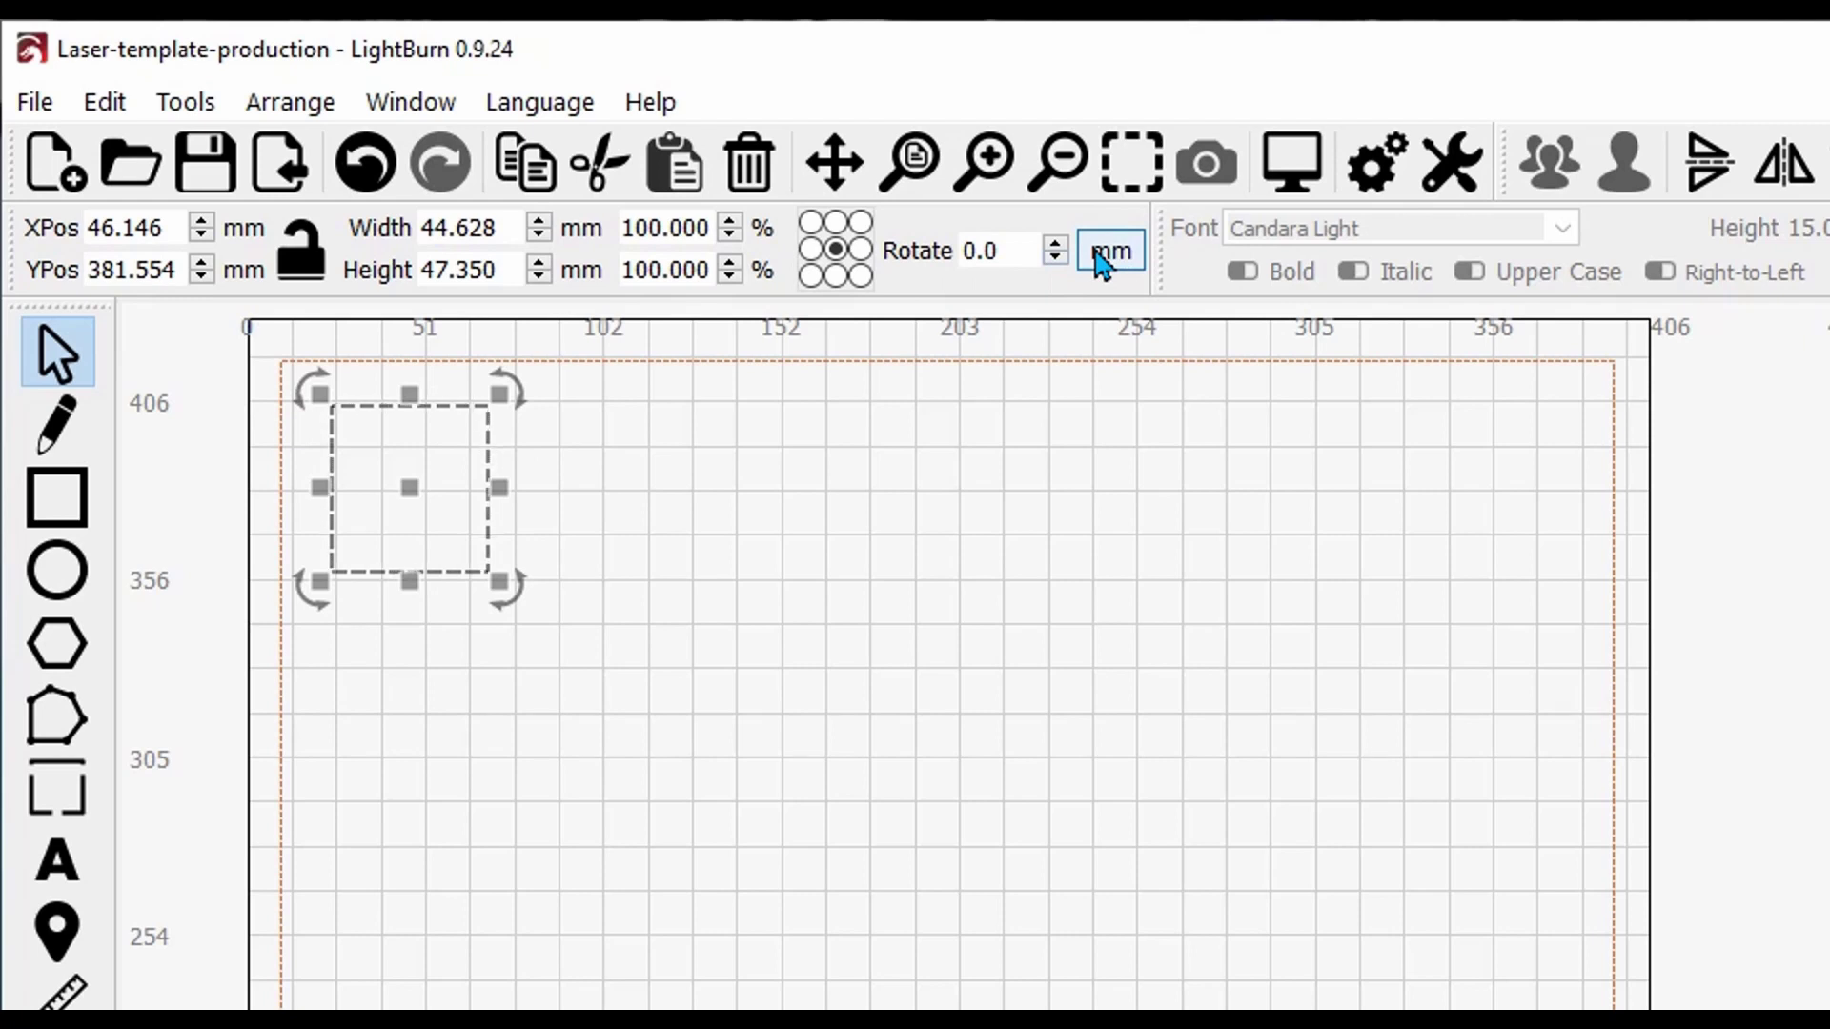
click(1109, 252)
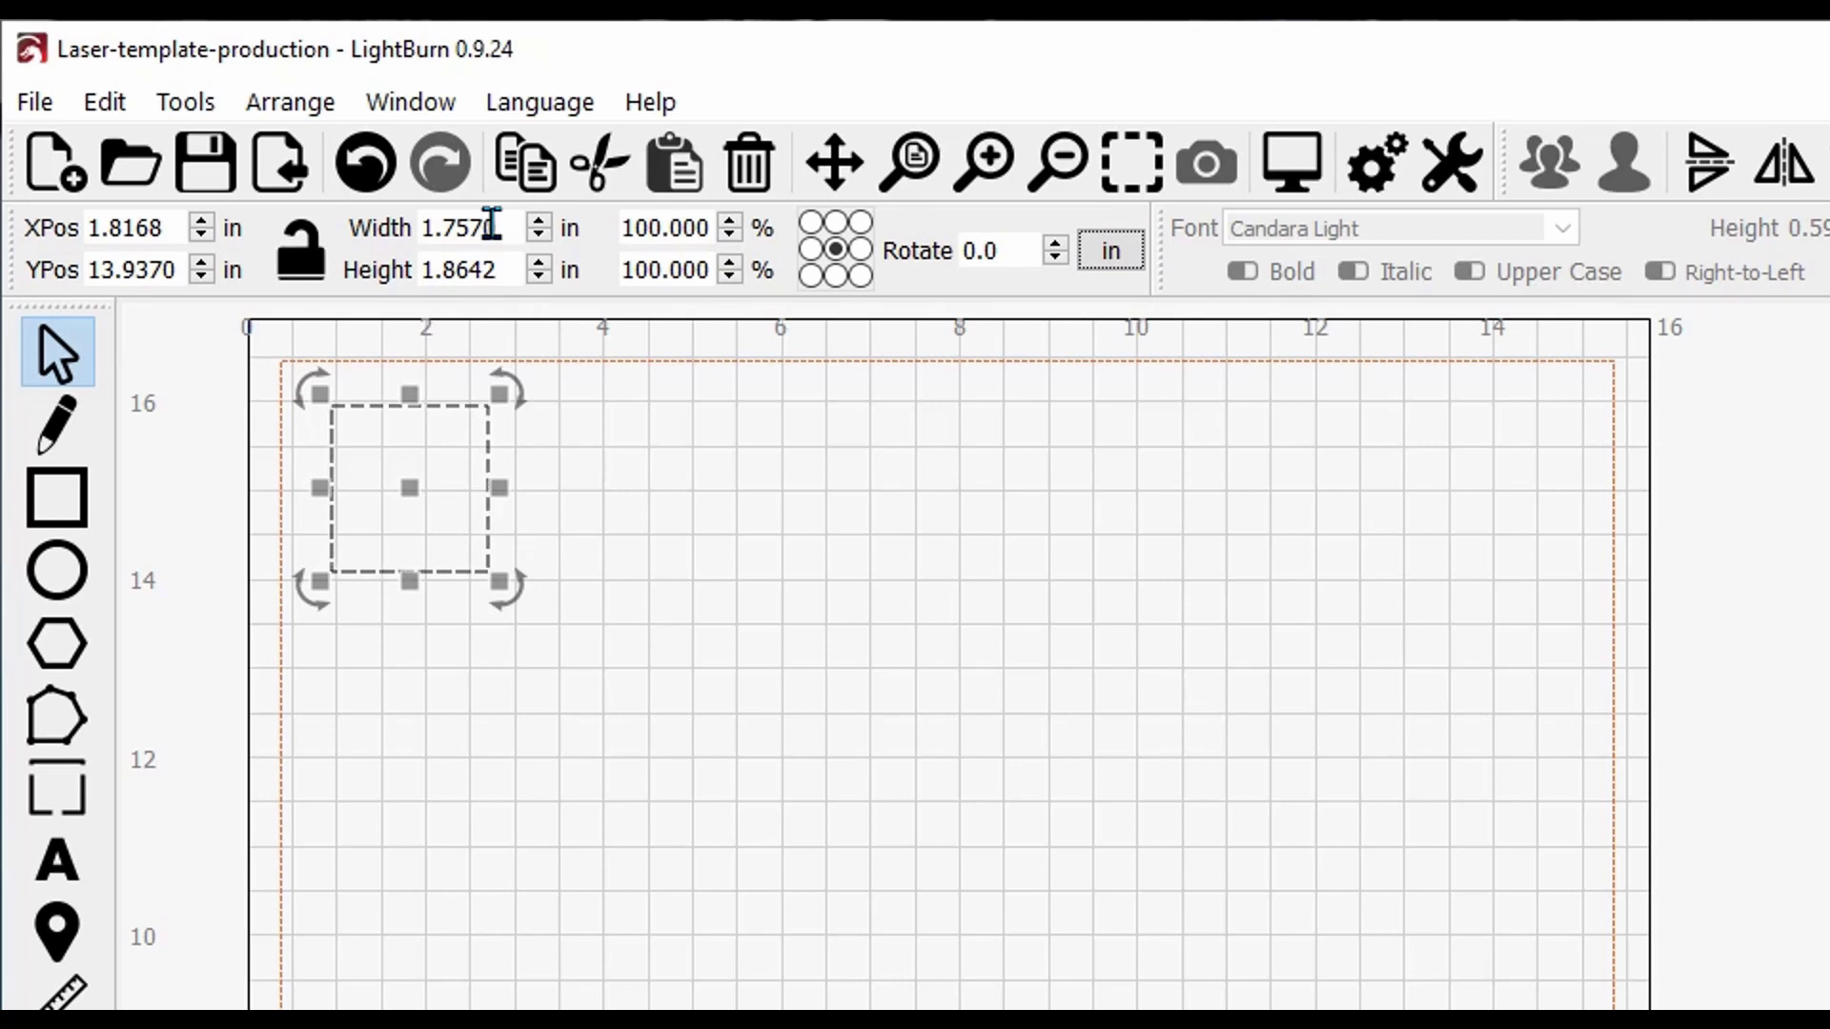
triple_click(493, 226)
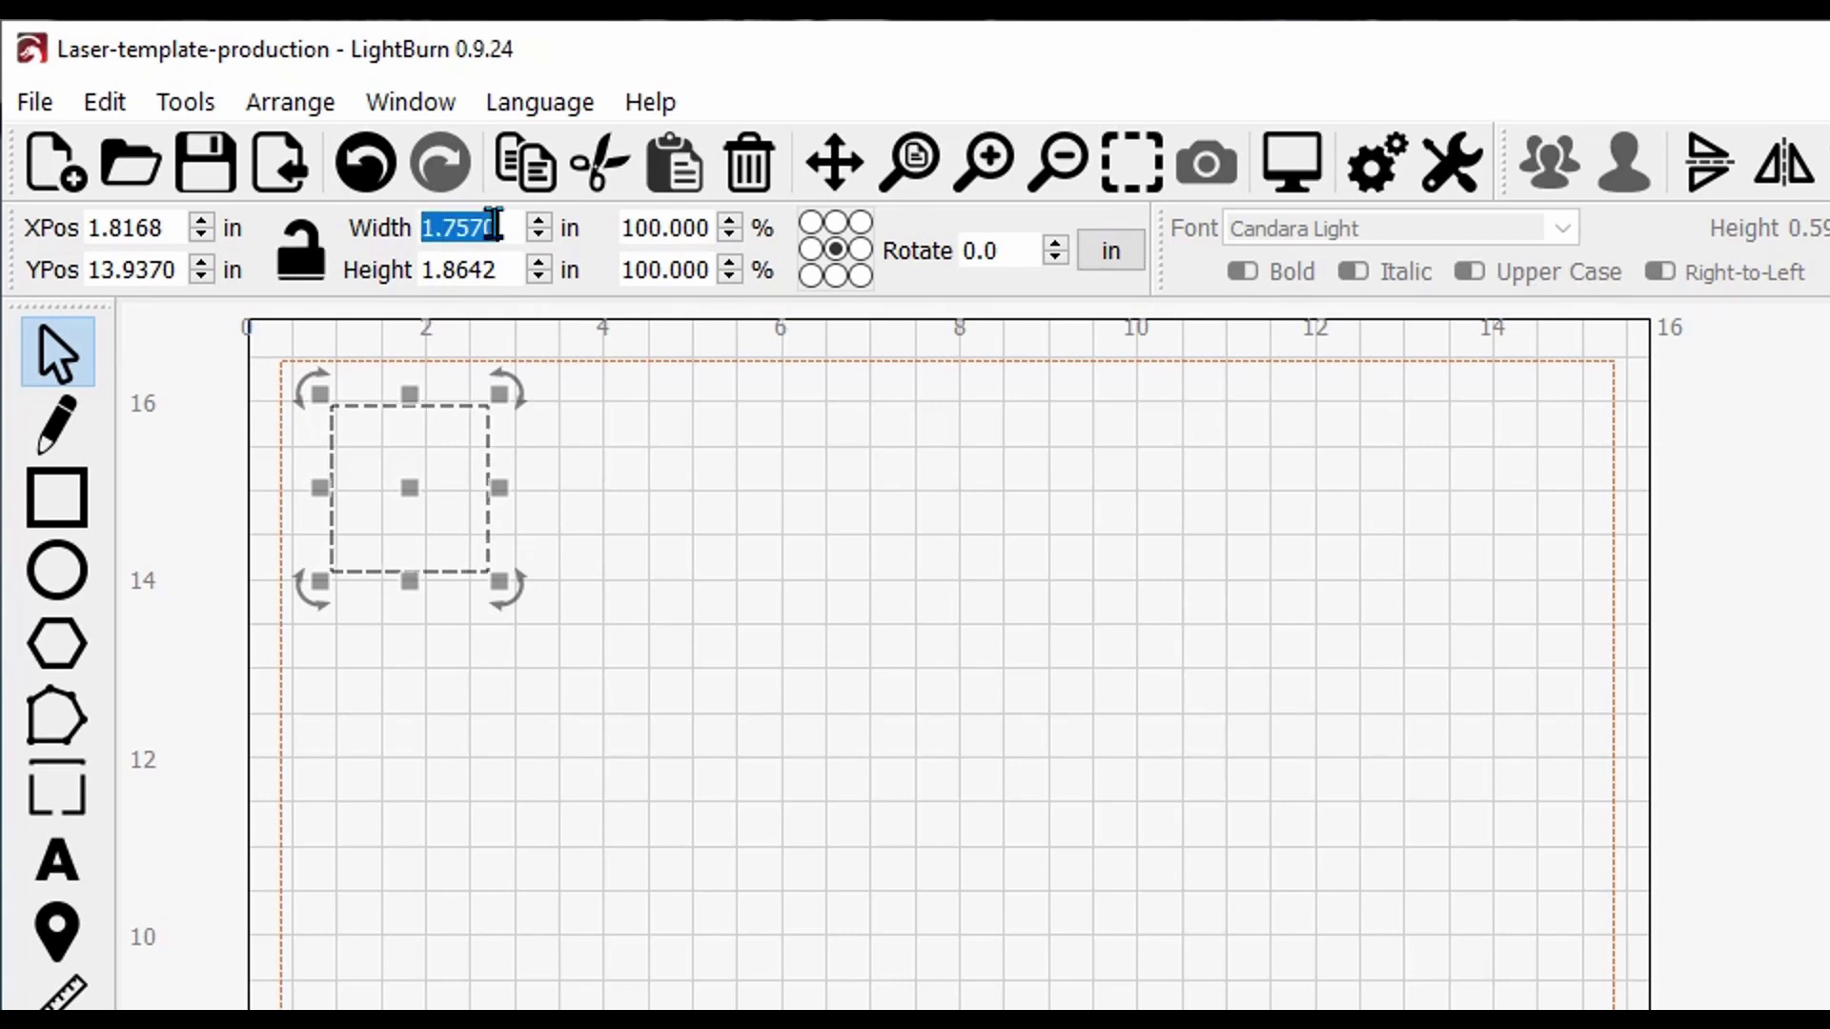
text(4)
key(Tab)
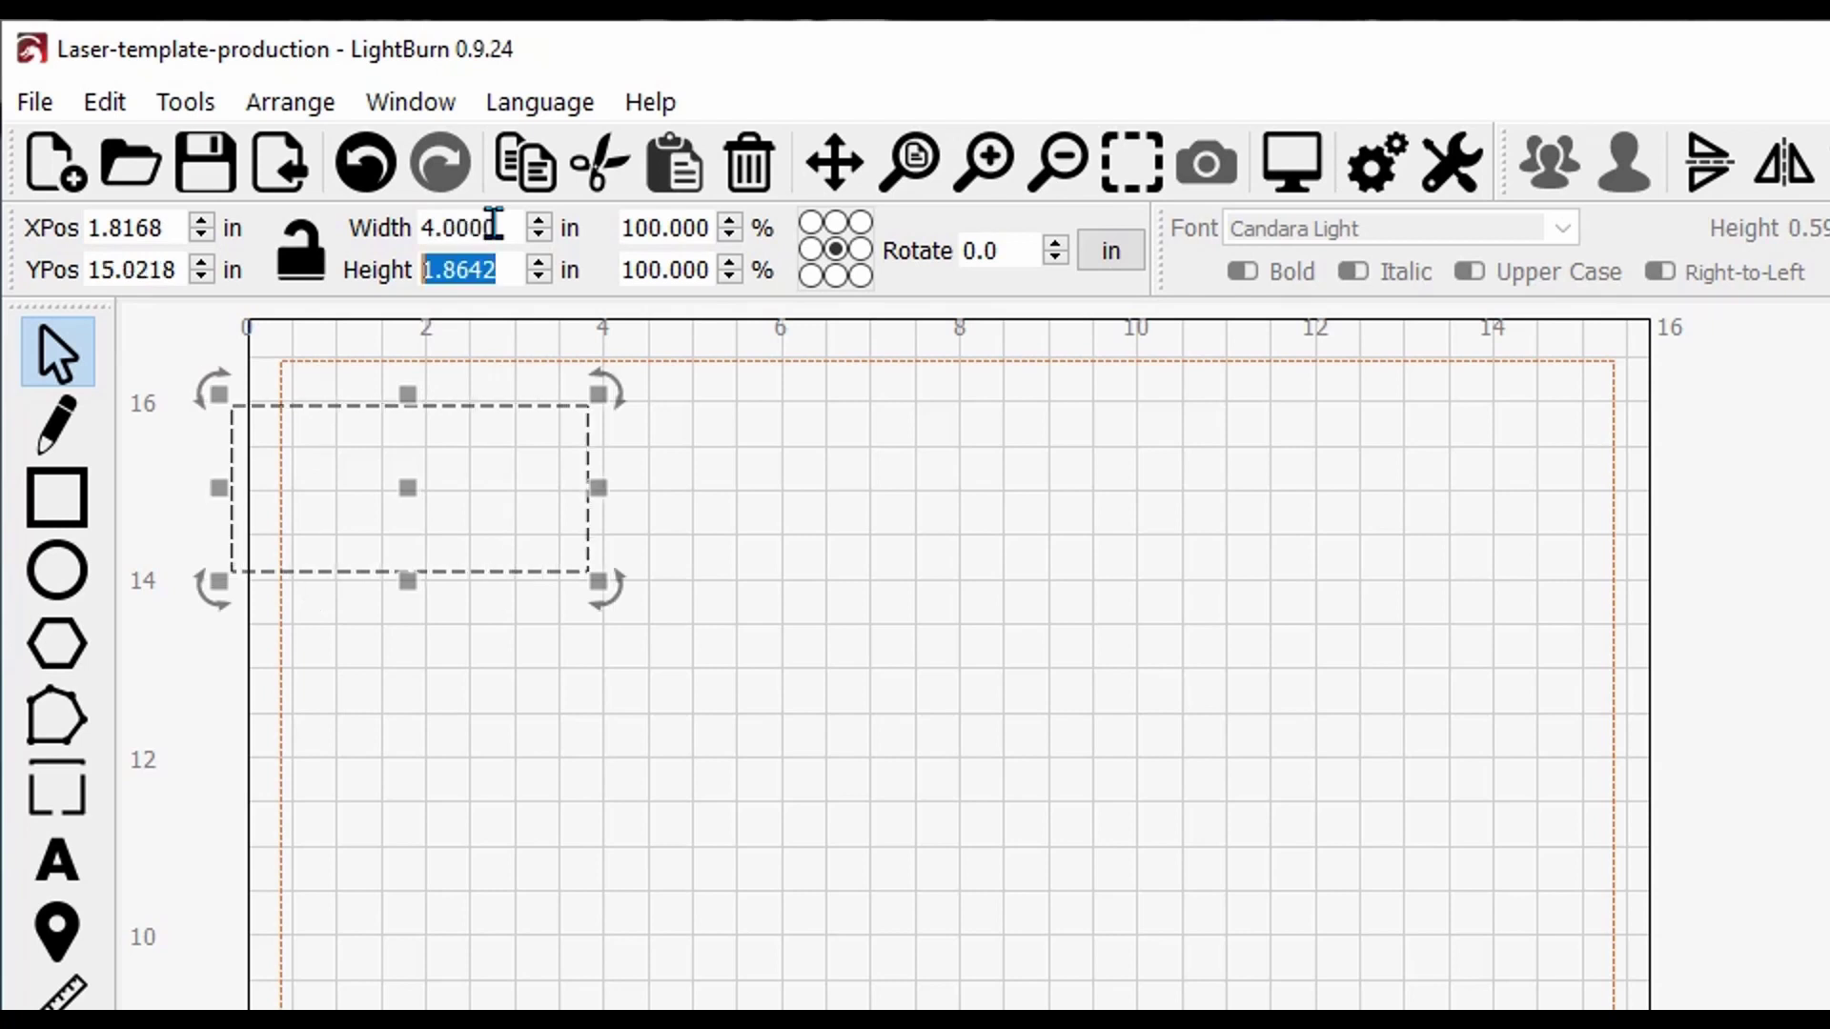
text(4)
key(Return)
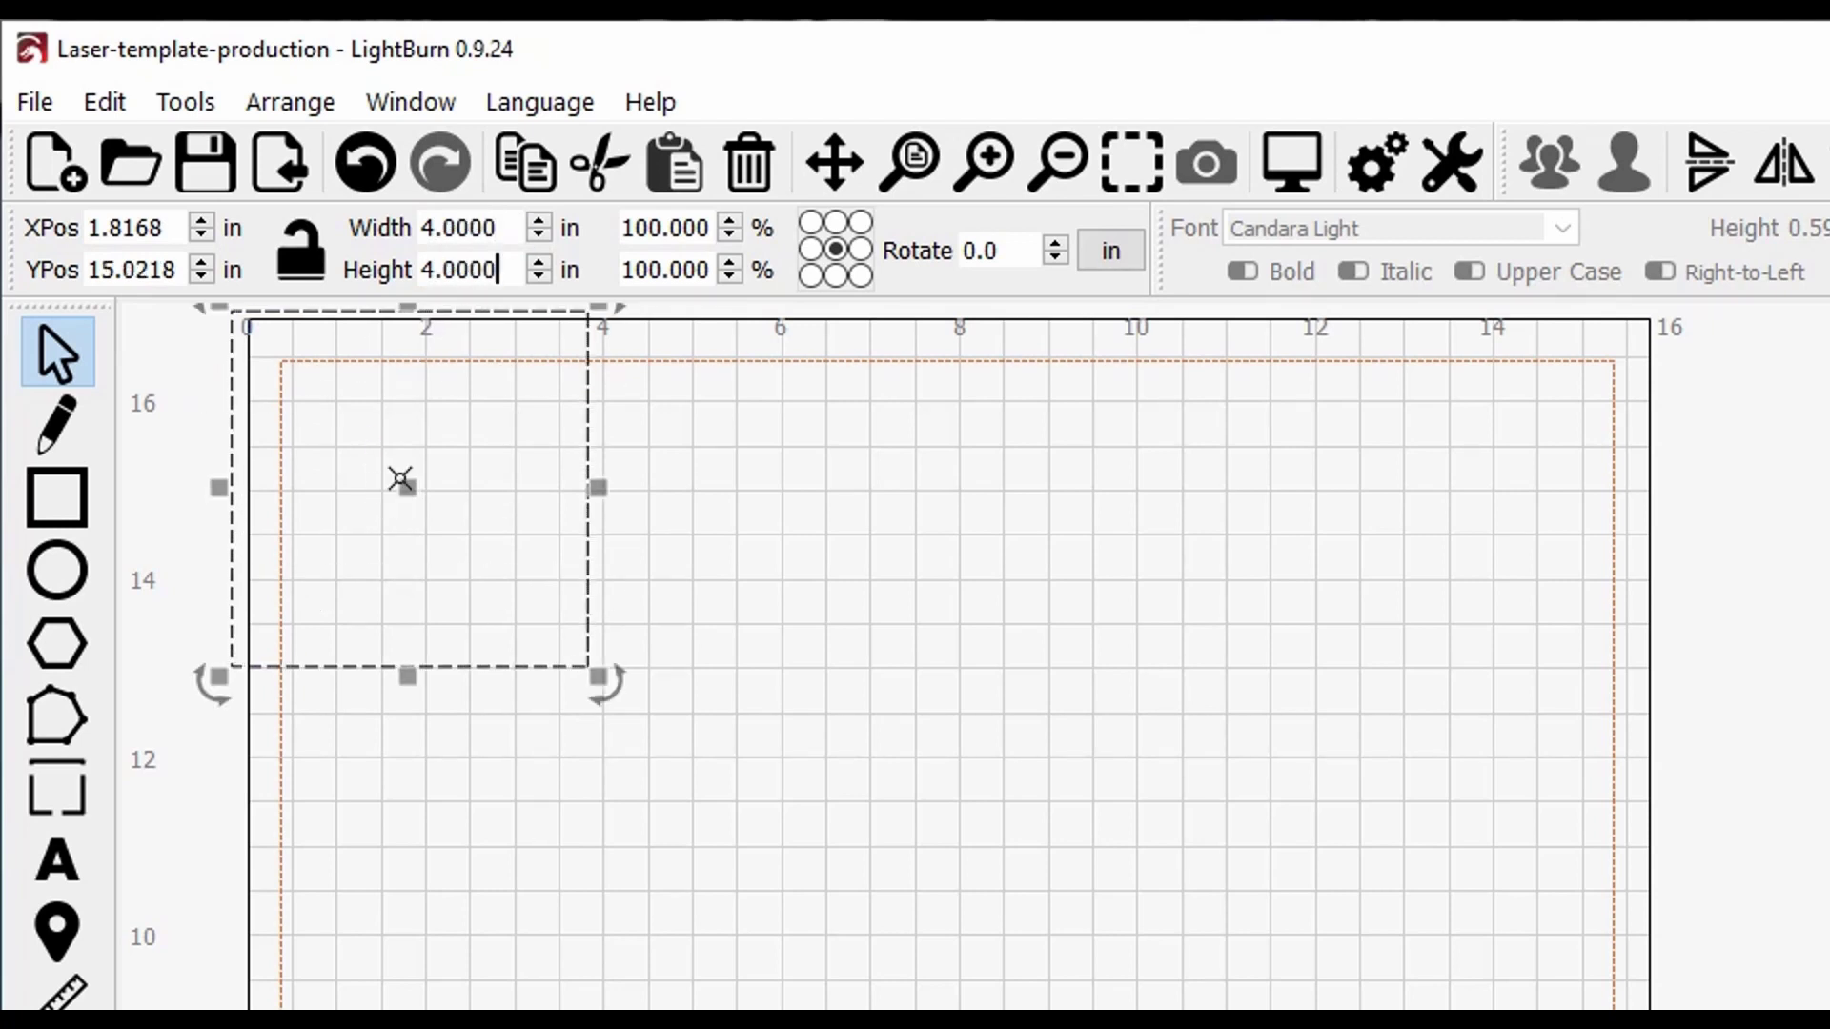
drag(400, 483, 494, 594)
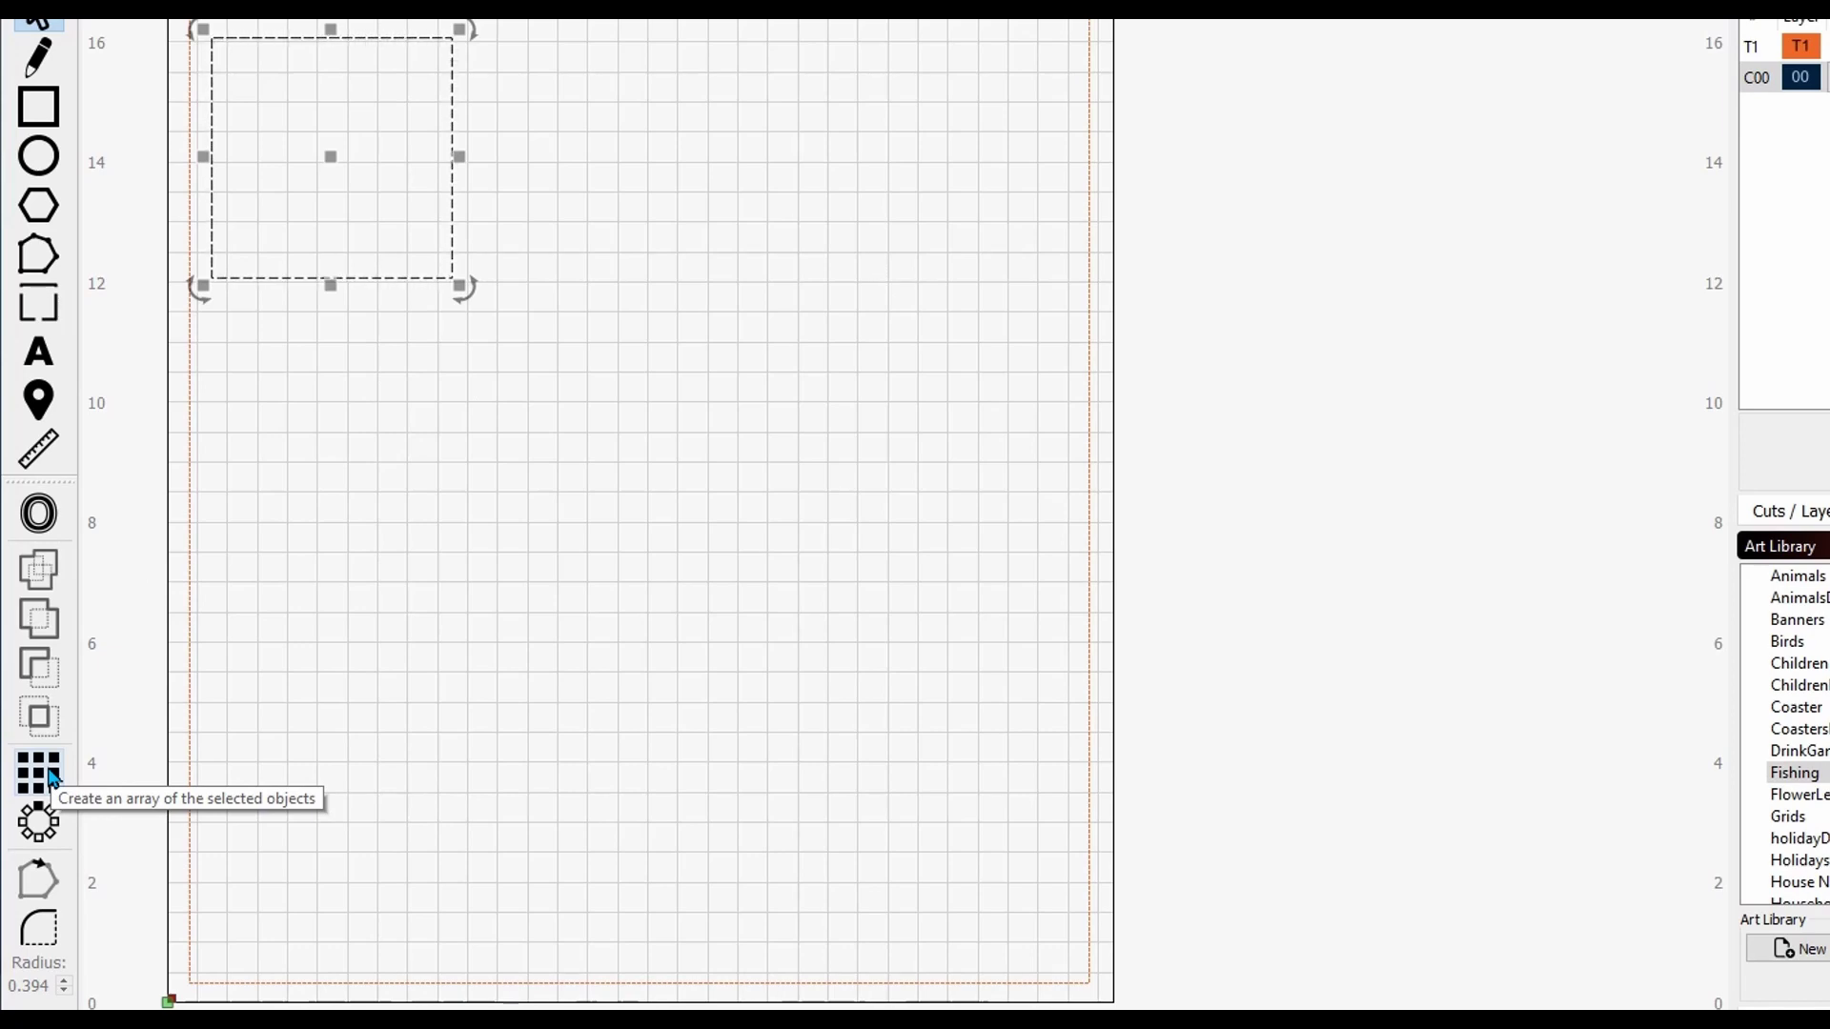
- Set up a grid array of the square with 3 columns and 3 rows
click(51, 777)
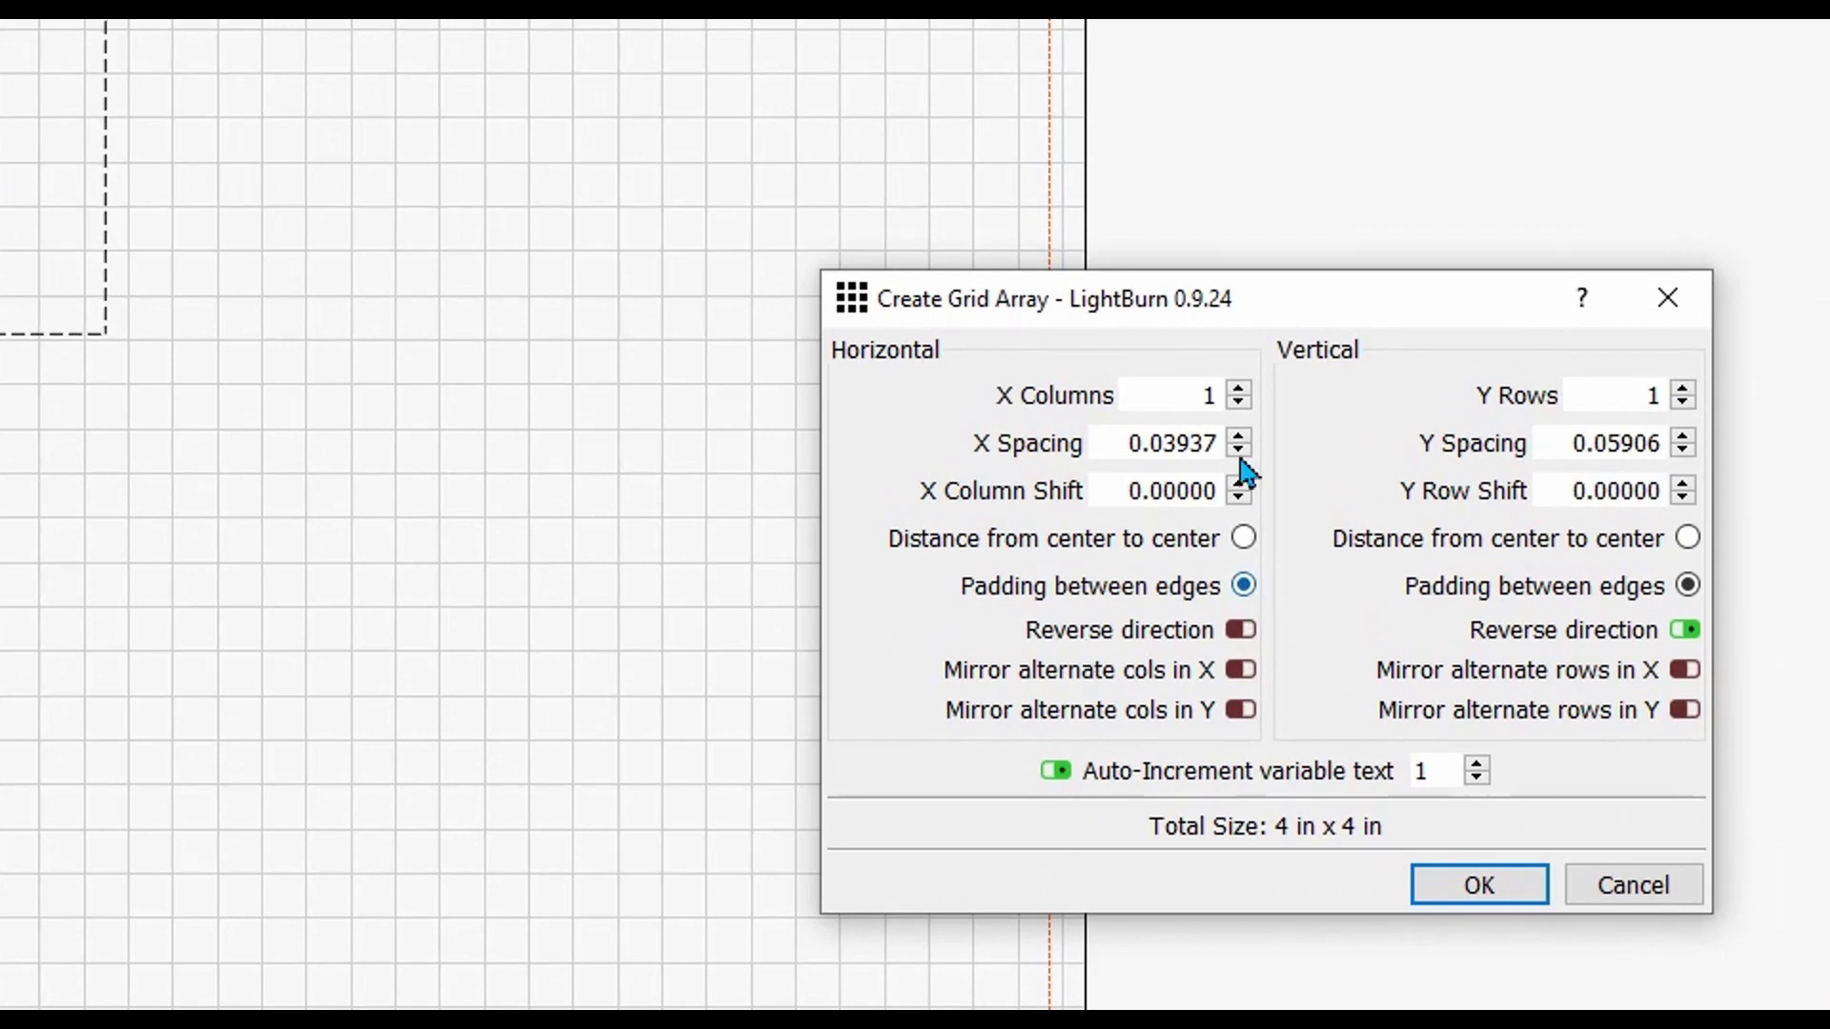
click(1239, 389)
click(1239, 389)
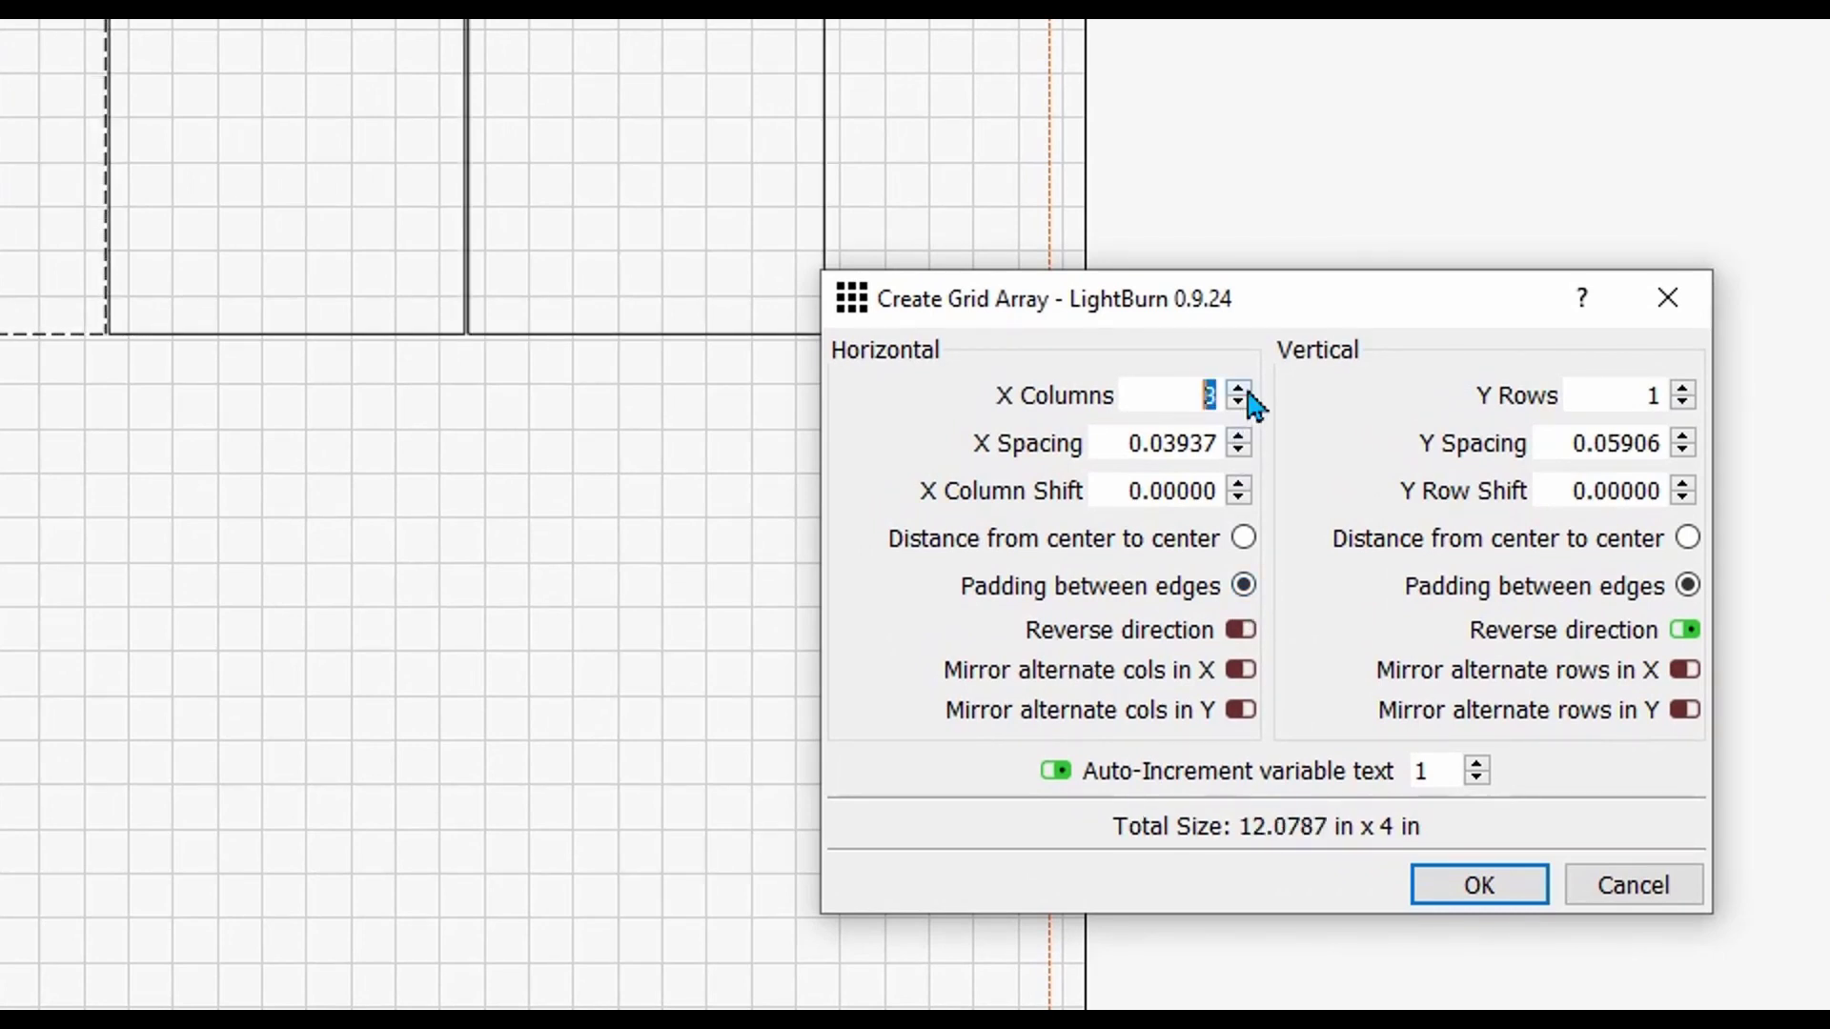
click(1684, 389)
click(1683, 389)
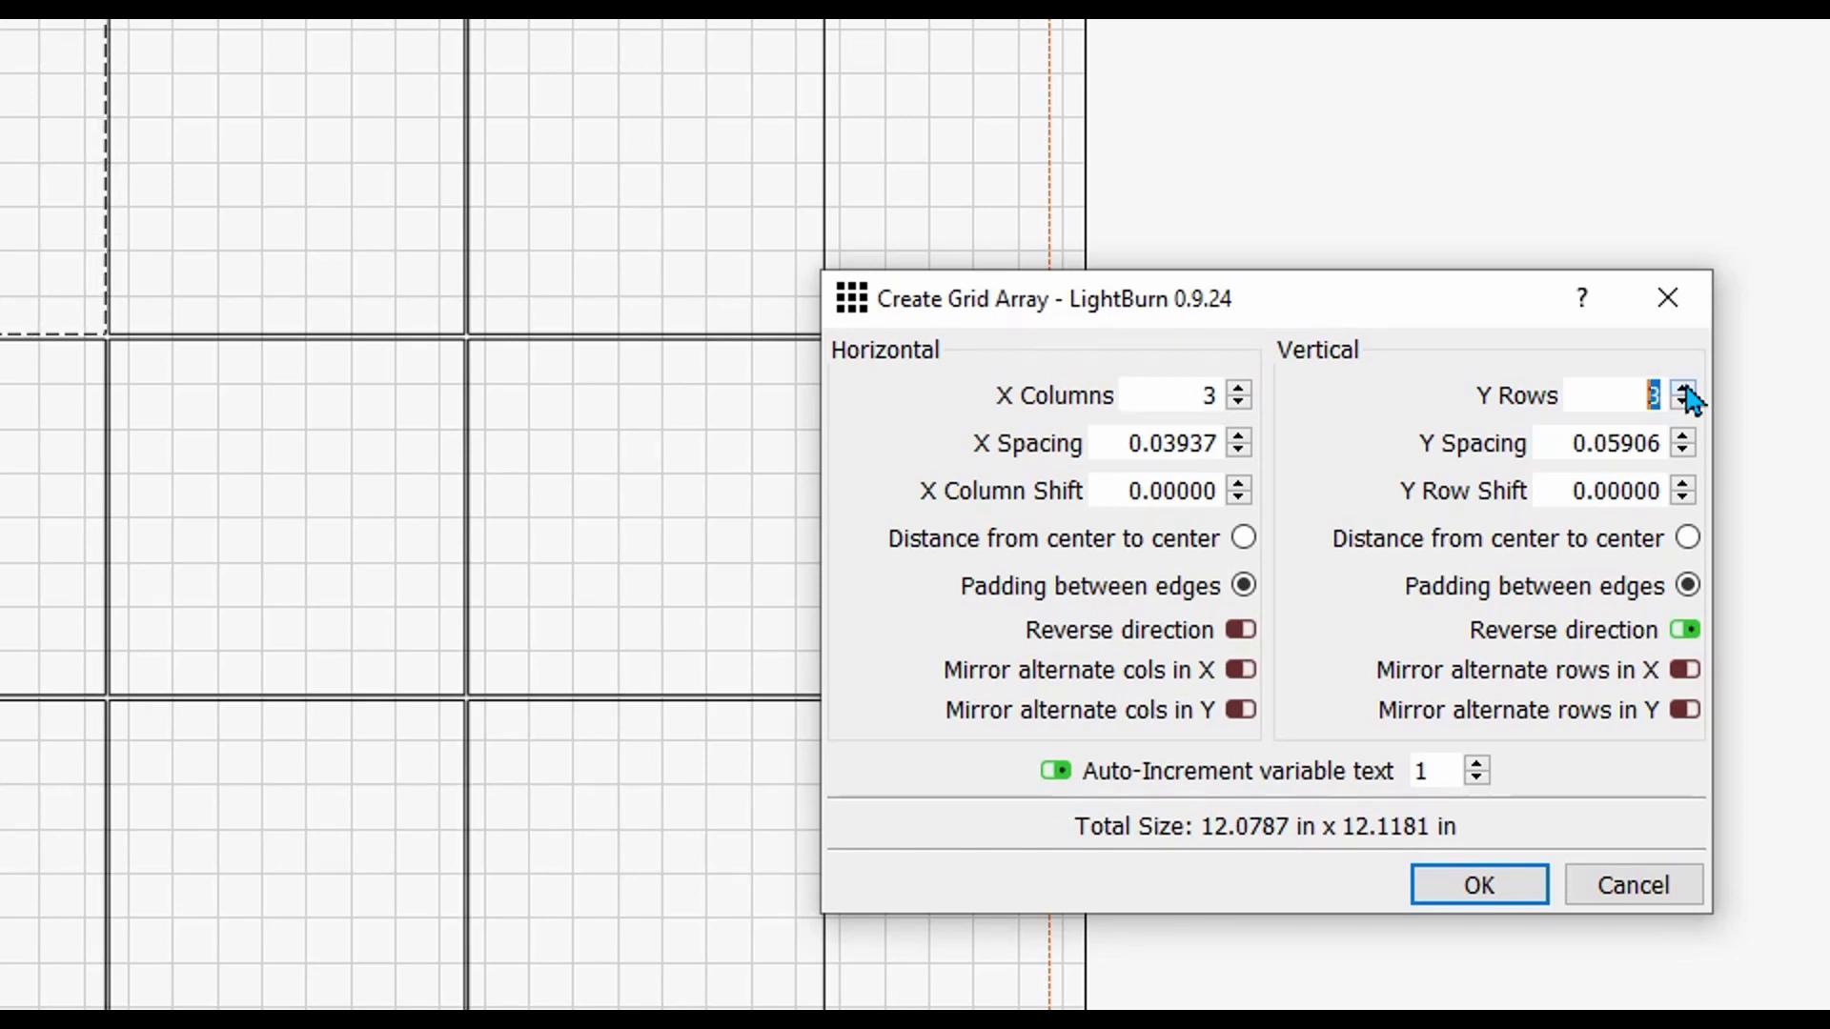
- Raise the grid's X spacing between columns to 0.86614 in
click(1239, 438)
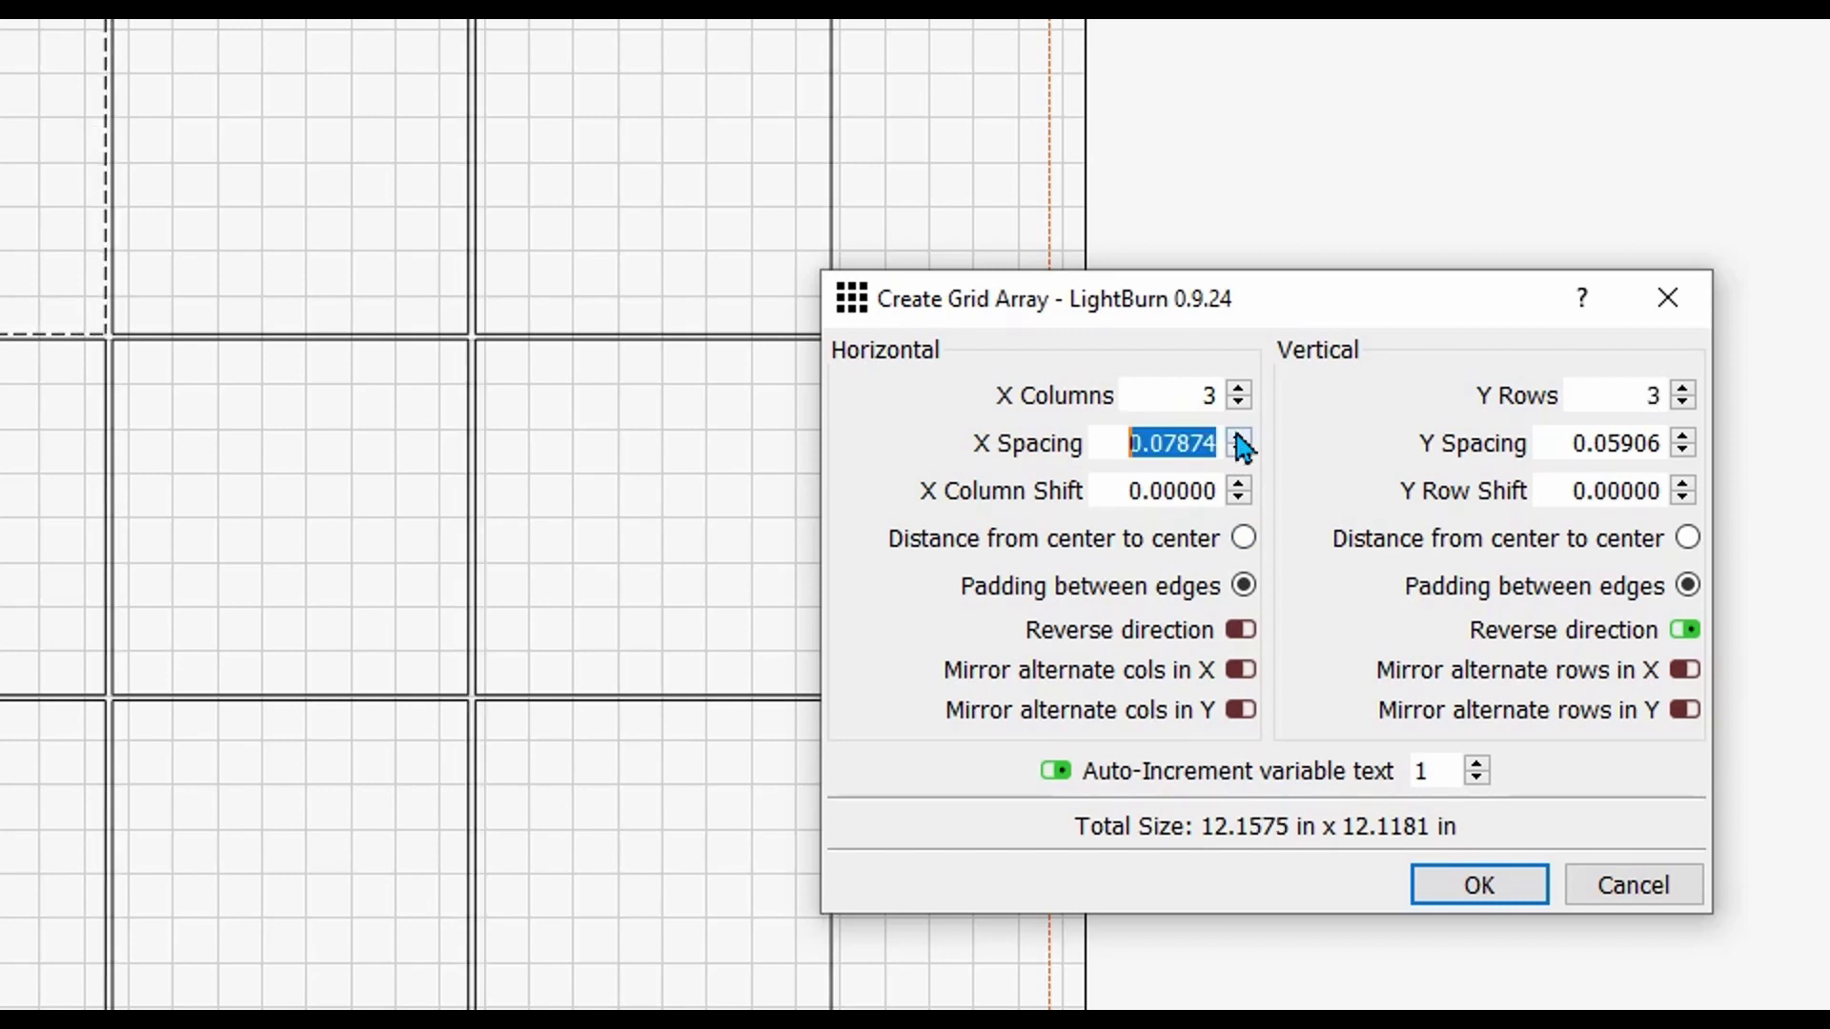
click(1239, 437)
click(1239, 438)
click(1239, 437)
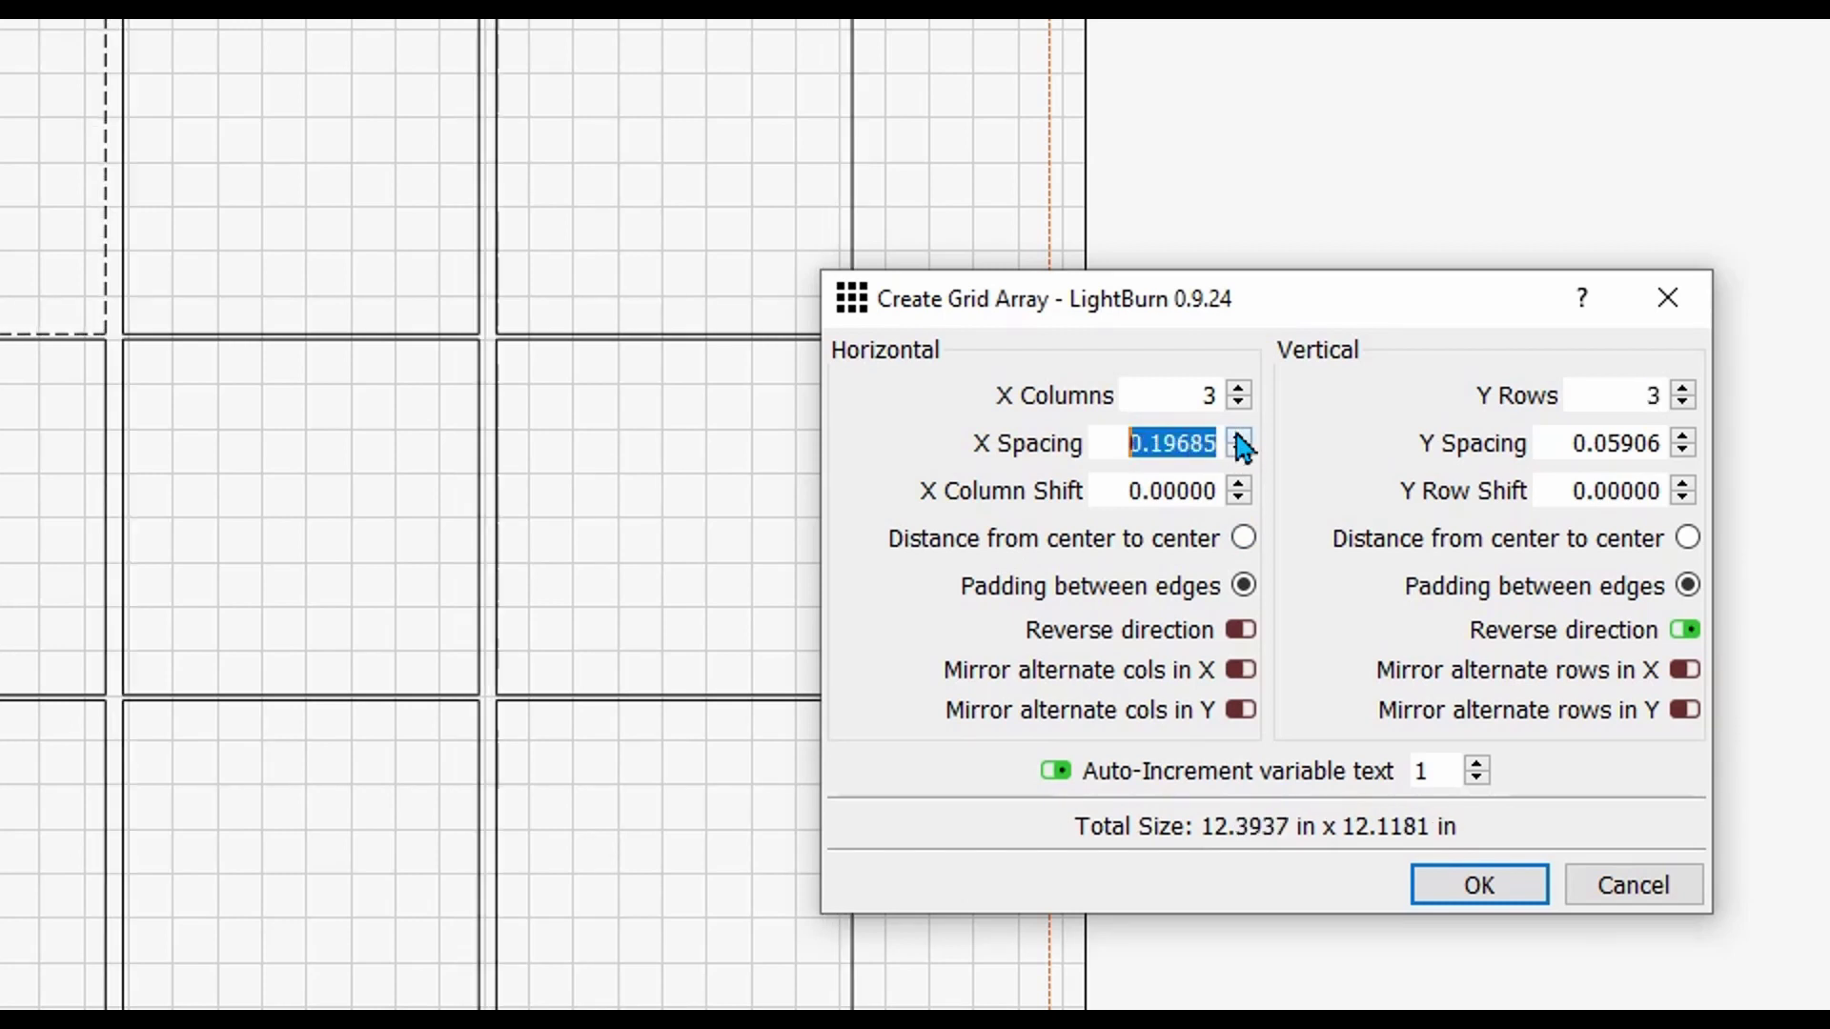
click(1239, 438)
click(1239, 437)
click(1239, 437)
click(1239, 438)
click(1239, 437)
click(1239, 437)
click(1239, 438)
click(1239, 437)
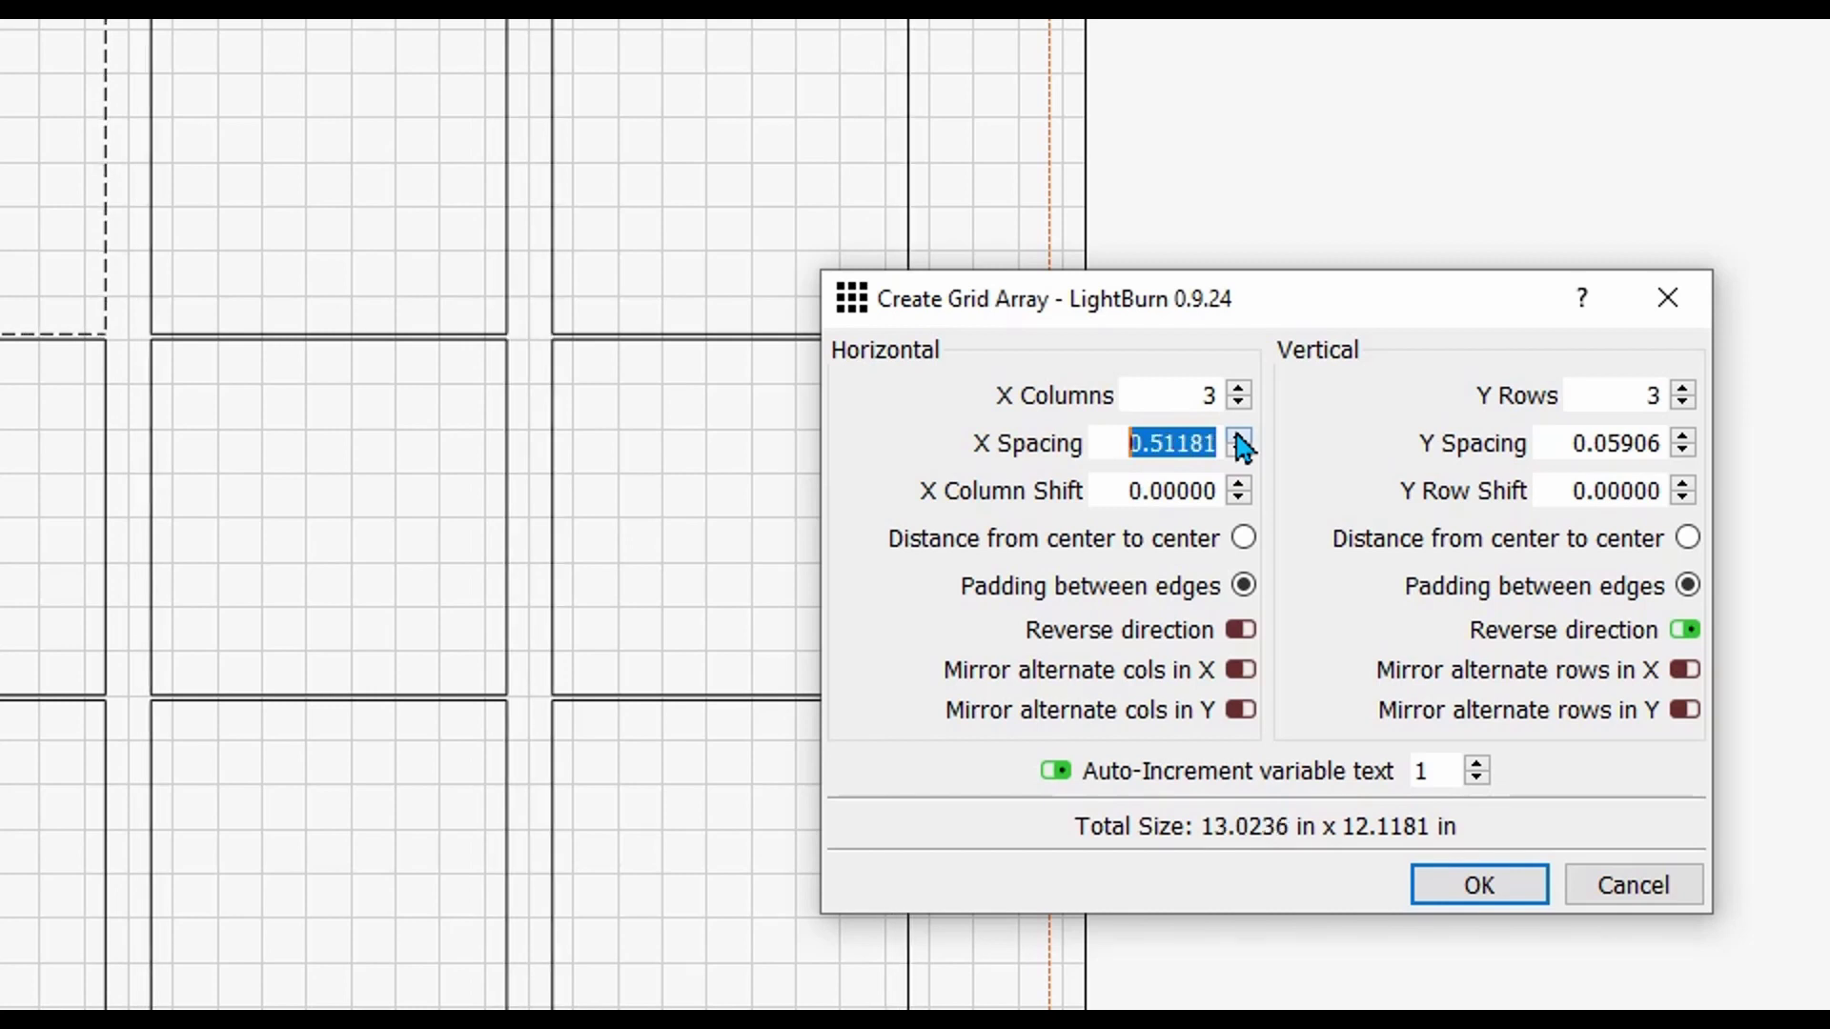
click(1239, 437)
click(1239, 438)
click(1239, 438)
click(1239, 437)
click(1238, 437)
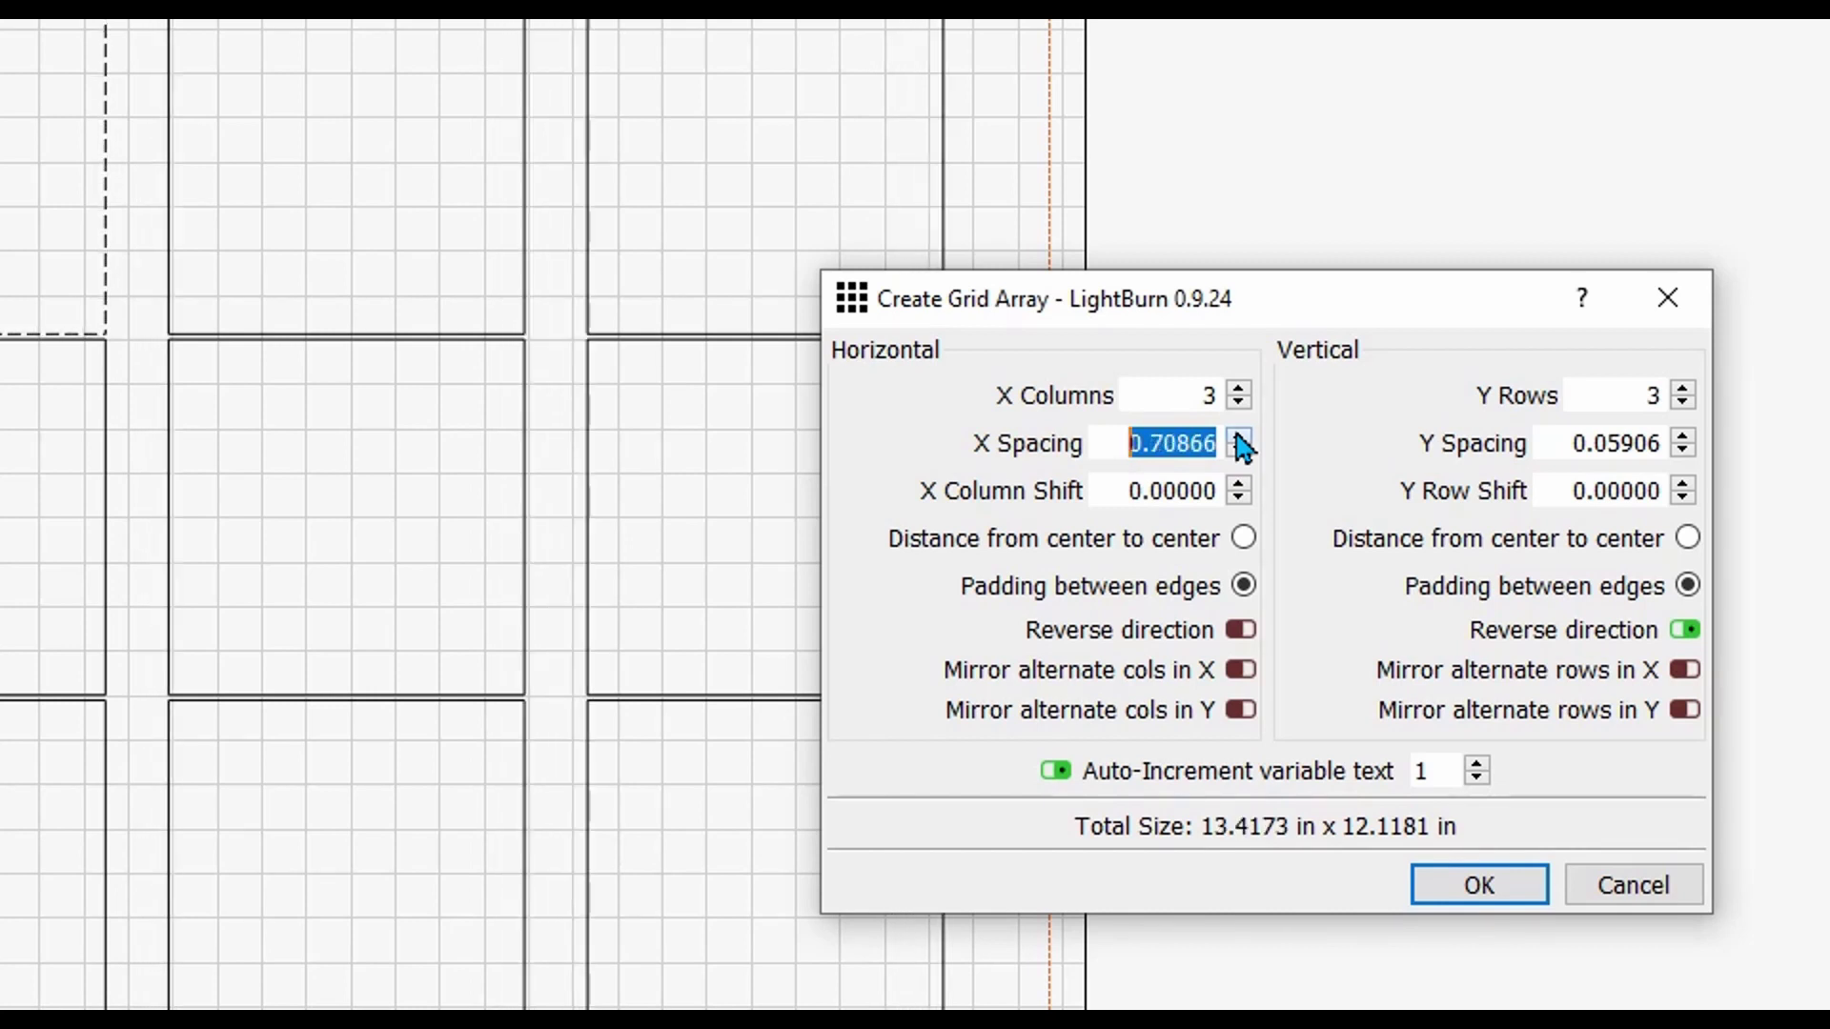
click(1239, 437)
click(1239, 437)
click(1239, 438)
click(1239, 438)
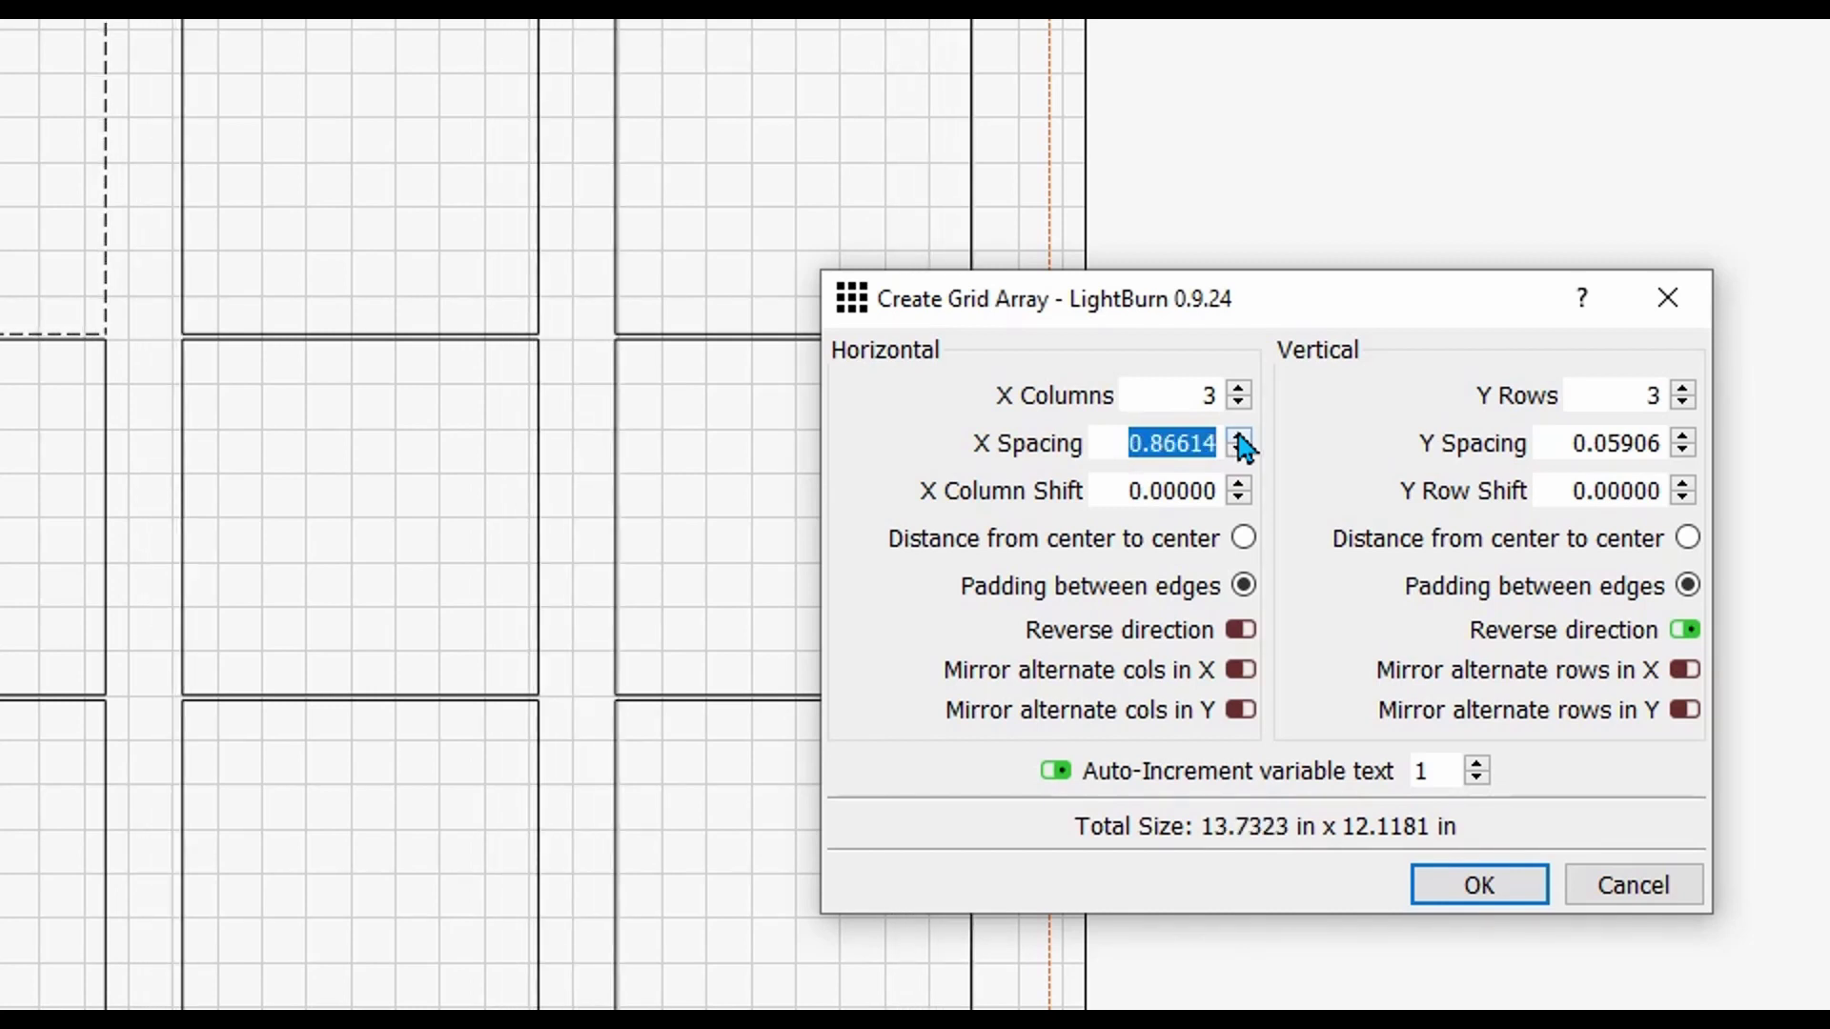
- Raise the grid's Y spacing between rows to 0.80709 in
click(1683, 437)
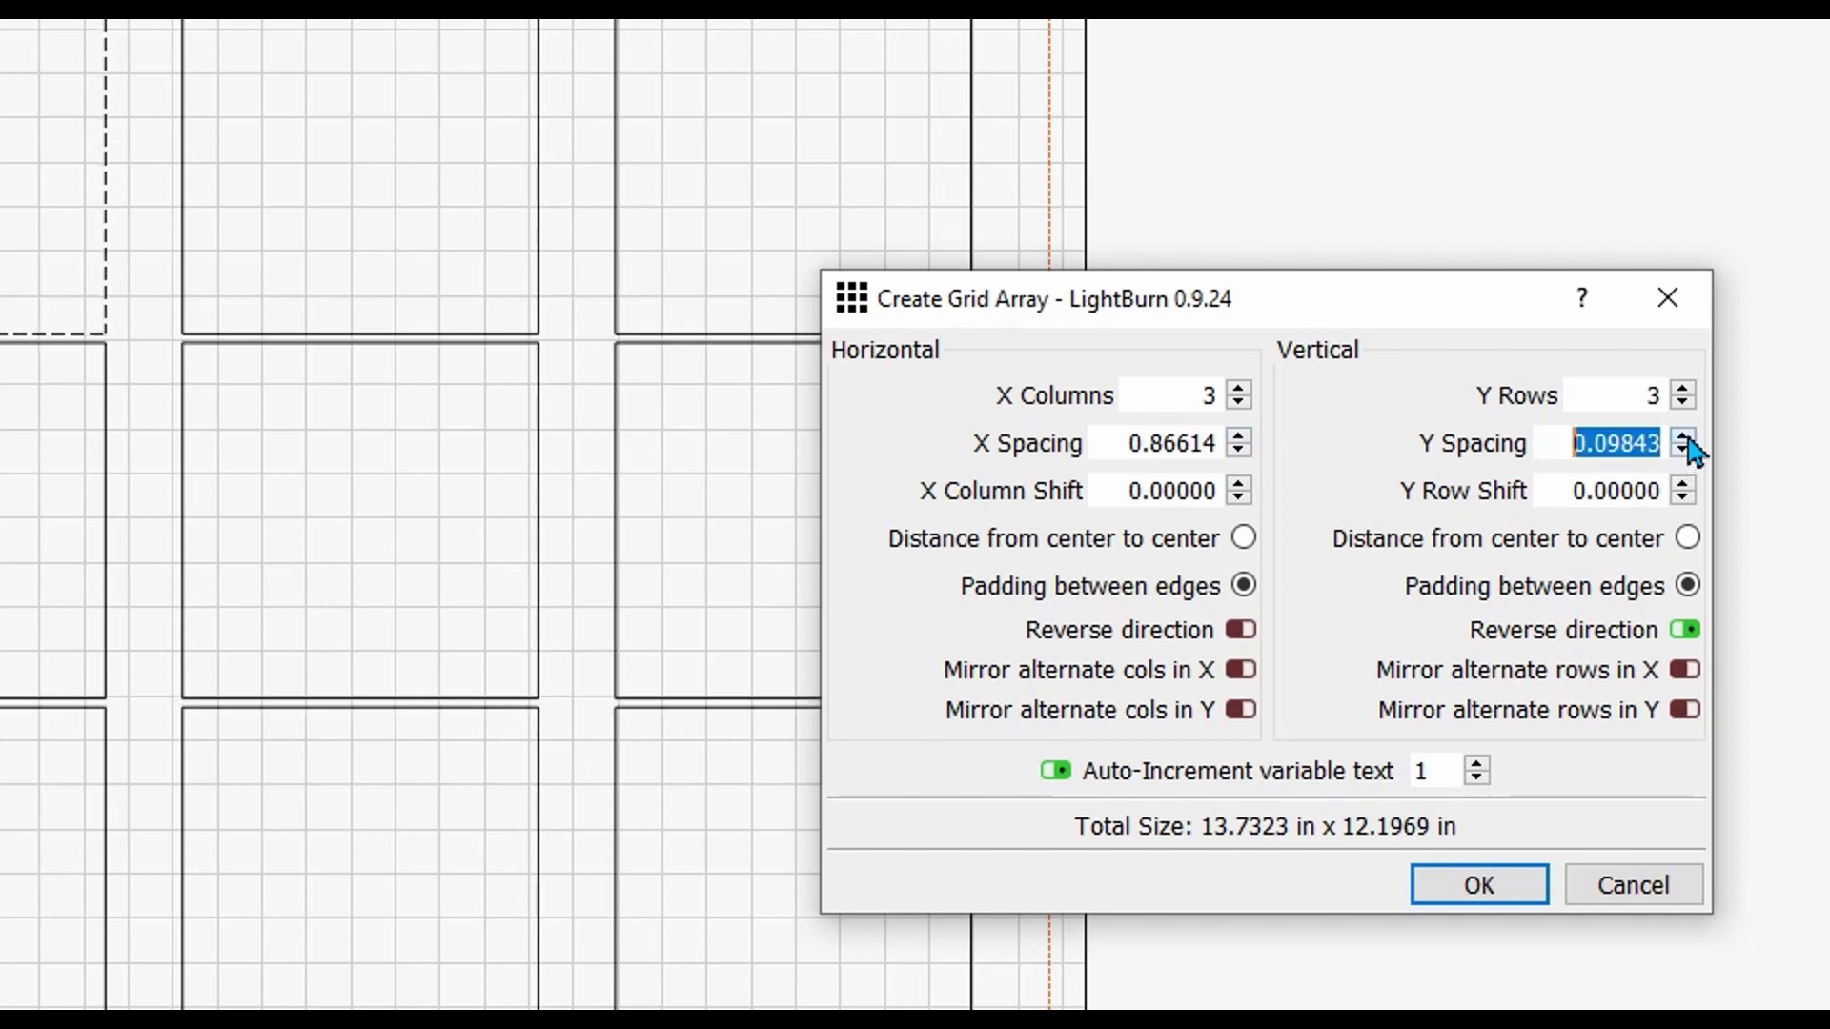
double_click(1683, 437)
double_click(1683, 438)
triple_click(1683, 438)
double_click(1683, 438)
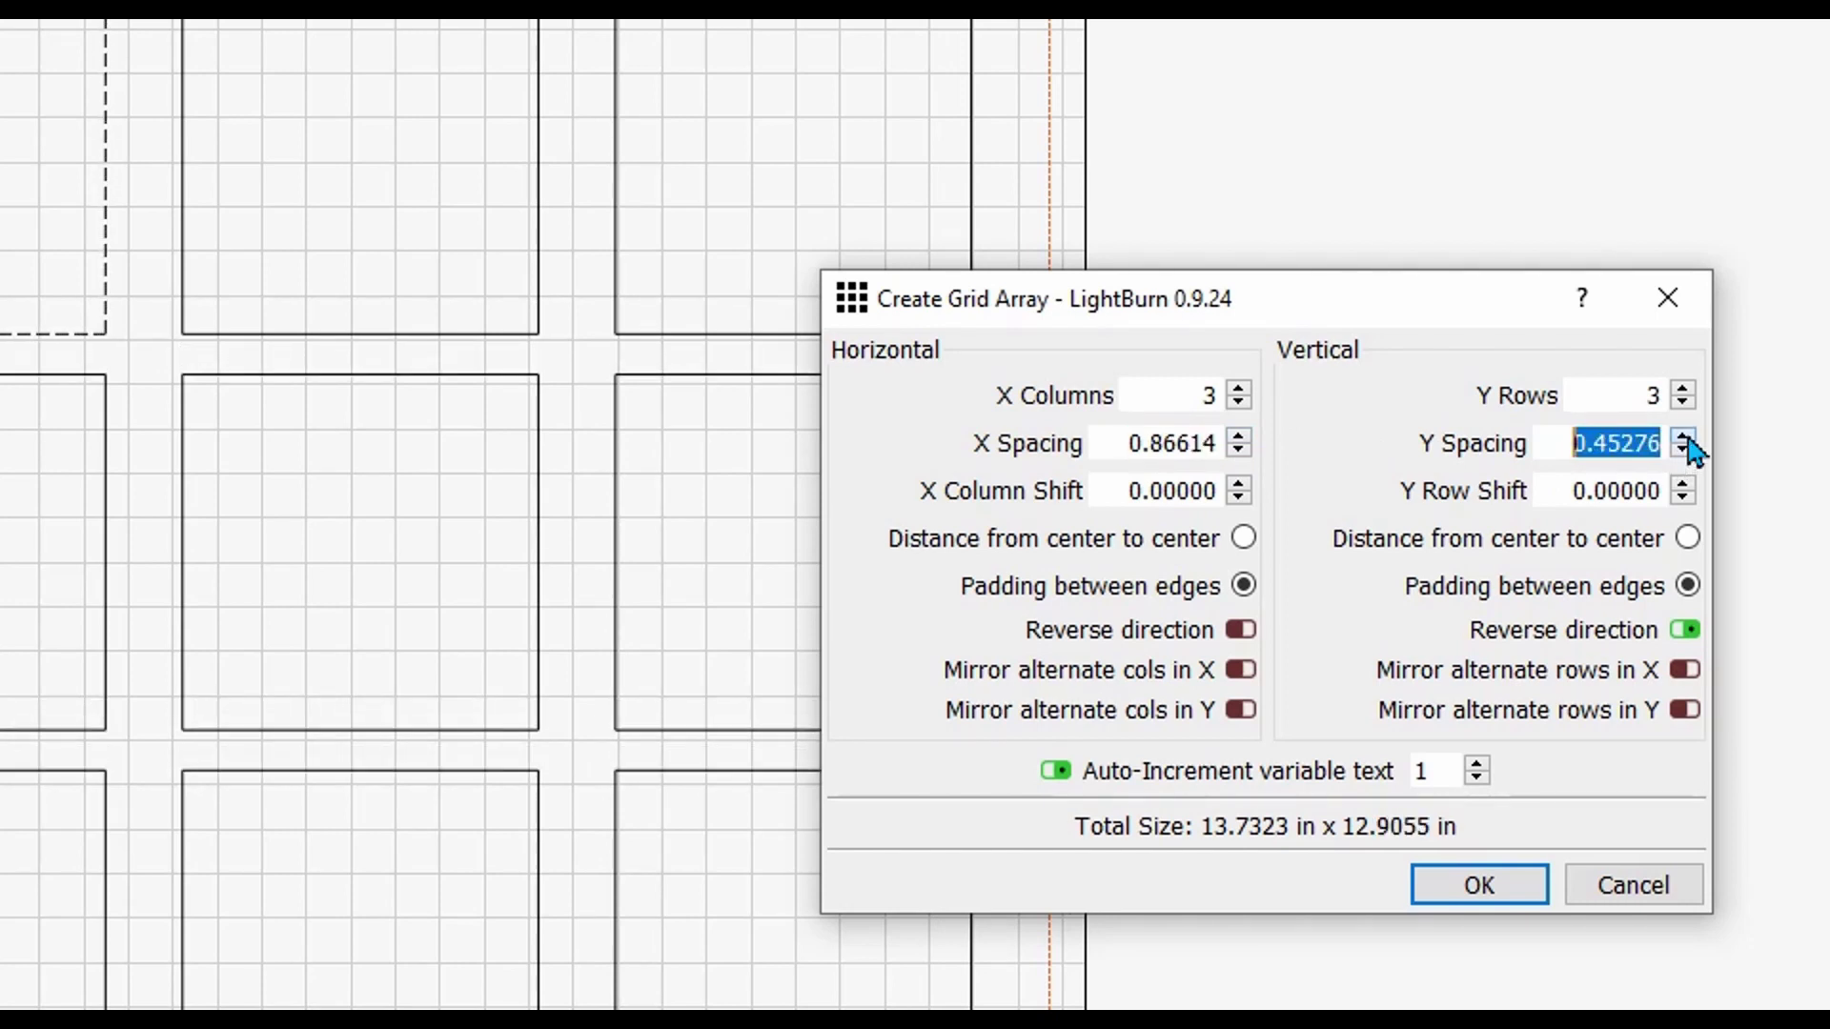
double_click(1683, 438)
click(1683, 437)
double_click(1683, 438)
click(1683, 438)
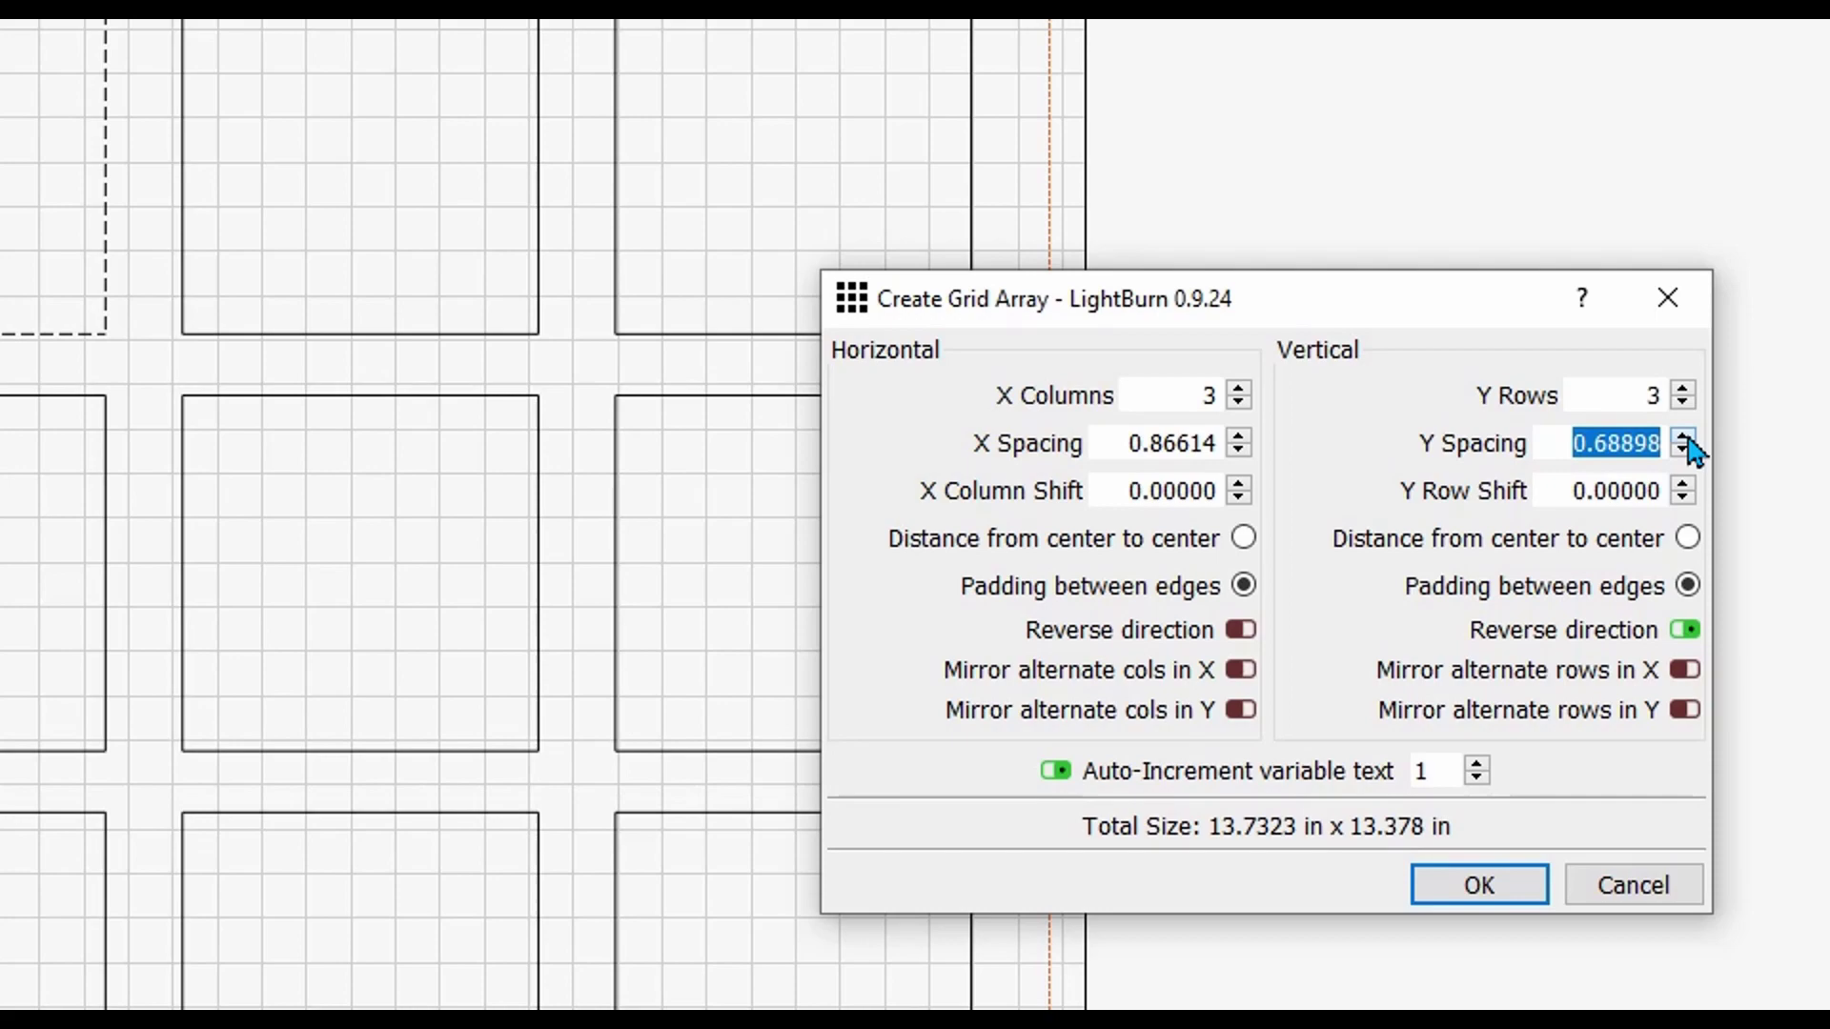
click(1683, 437)
double_click(1683, 438)
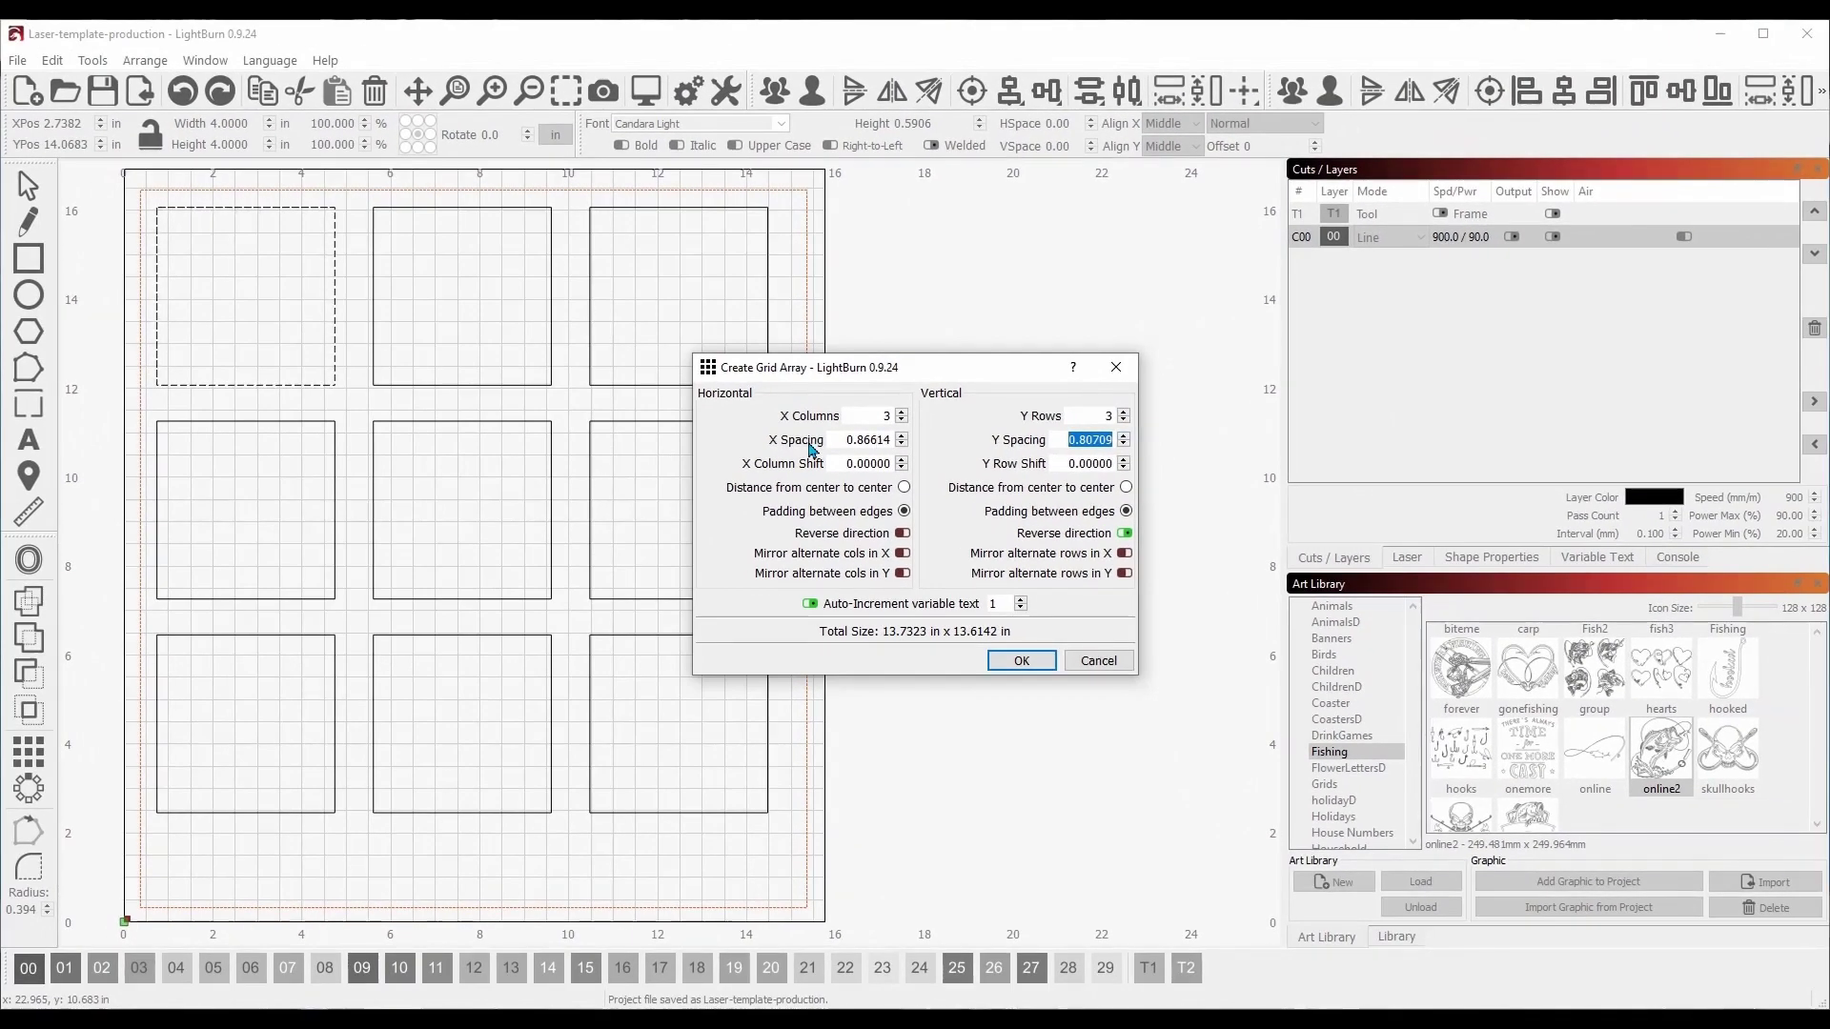
- Apply the 3×3 grid of squares, then lower layer C00's speed from 900 to 500 mm/min
click(1021, 660)
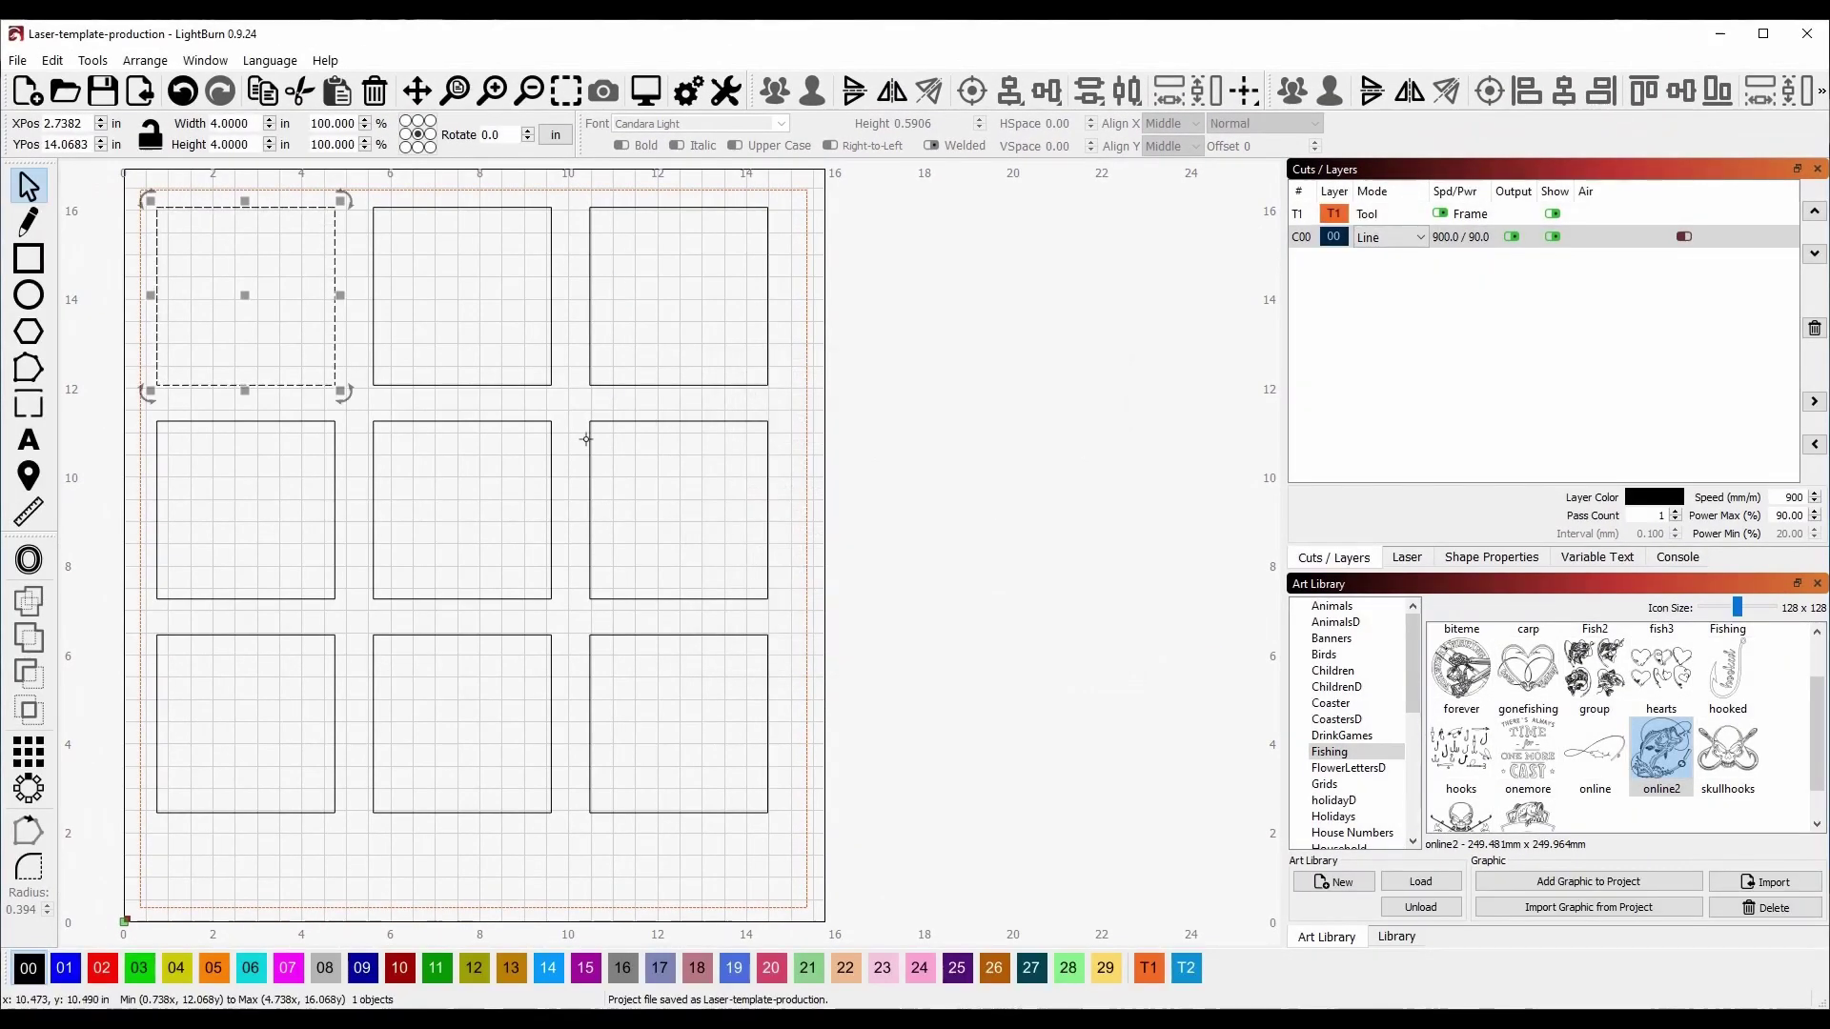
click(563, 381)
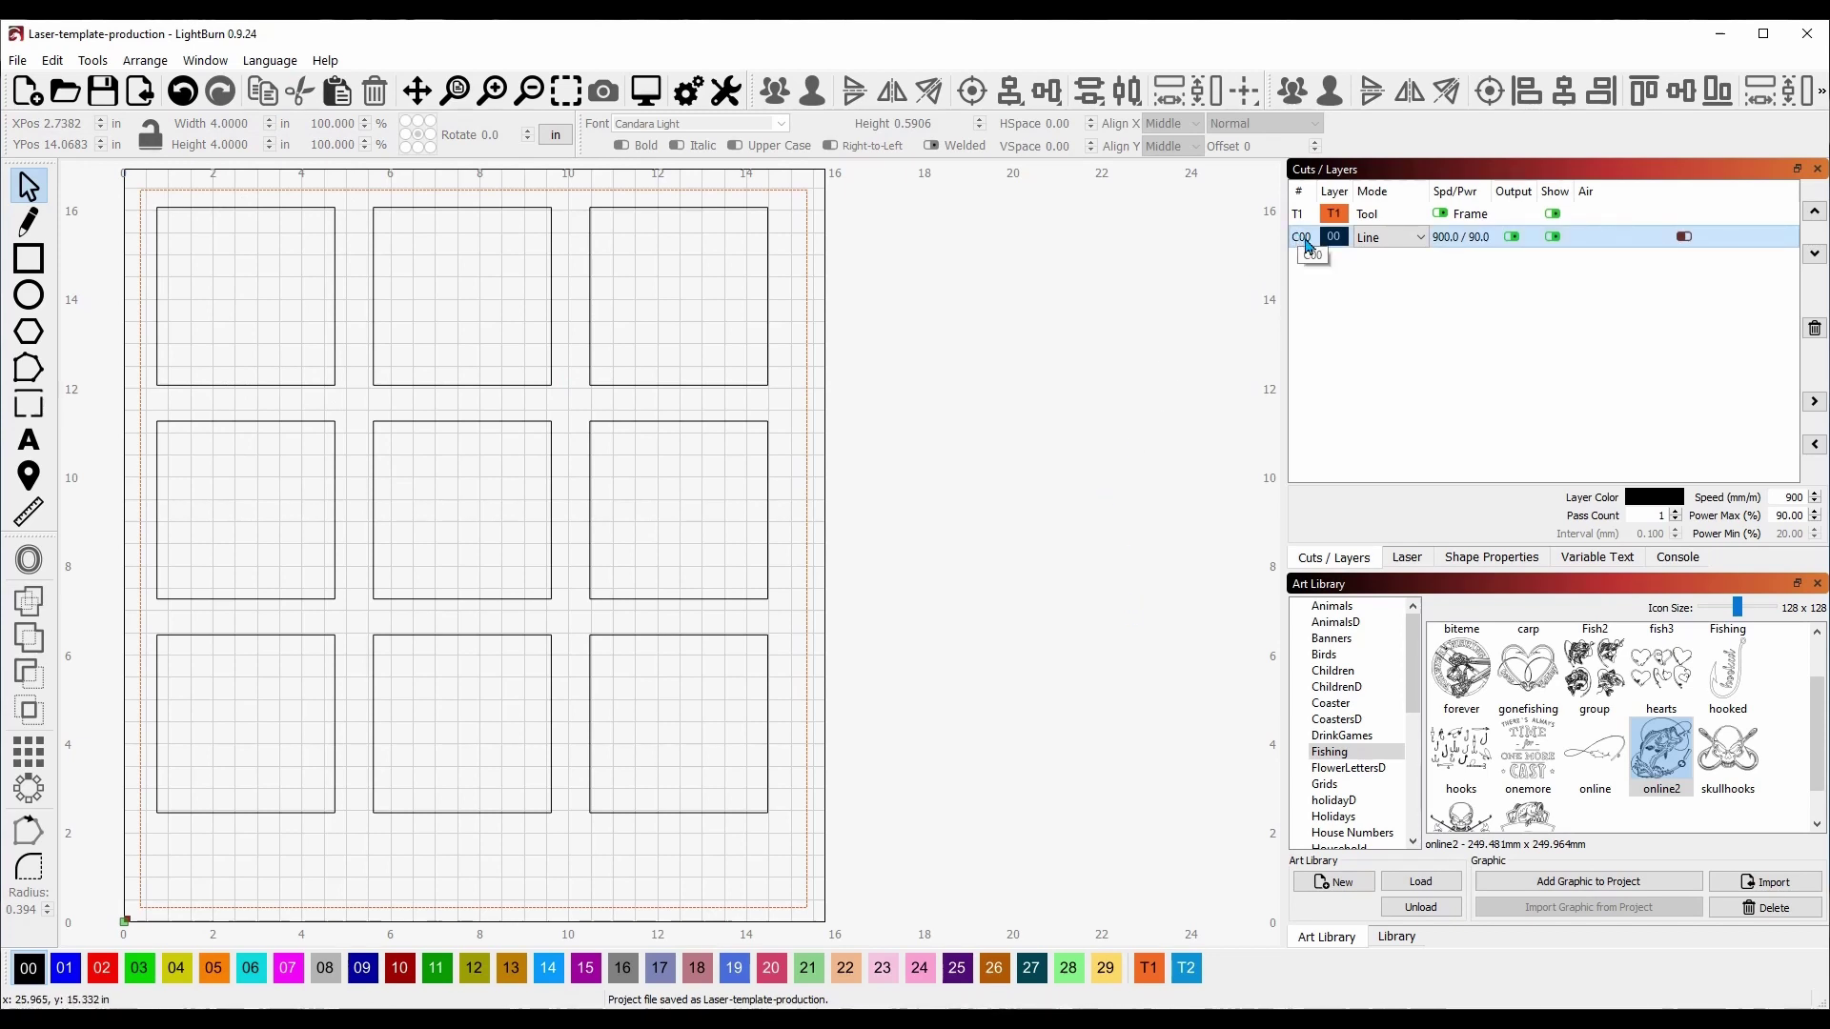
click(1306, 244)
double_click(1308, 244)
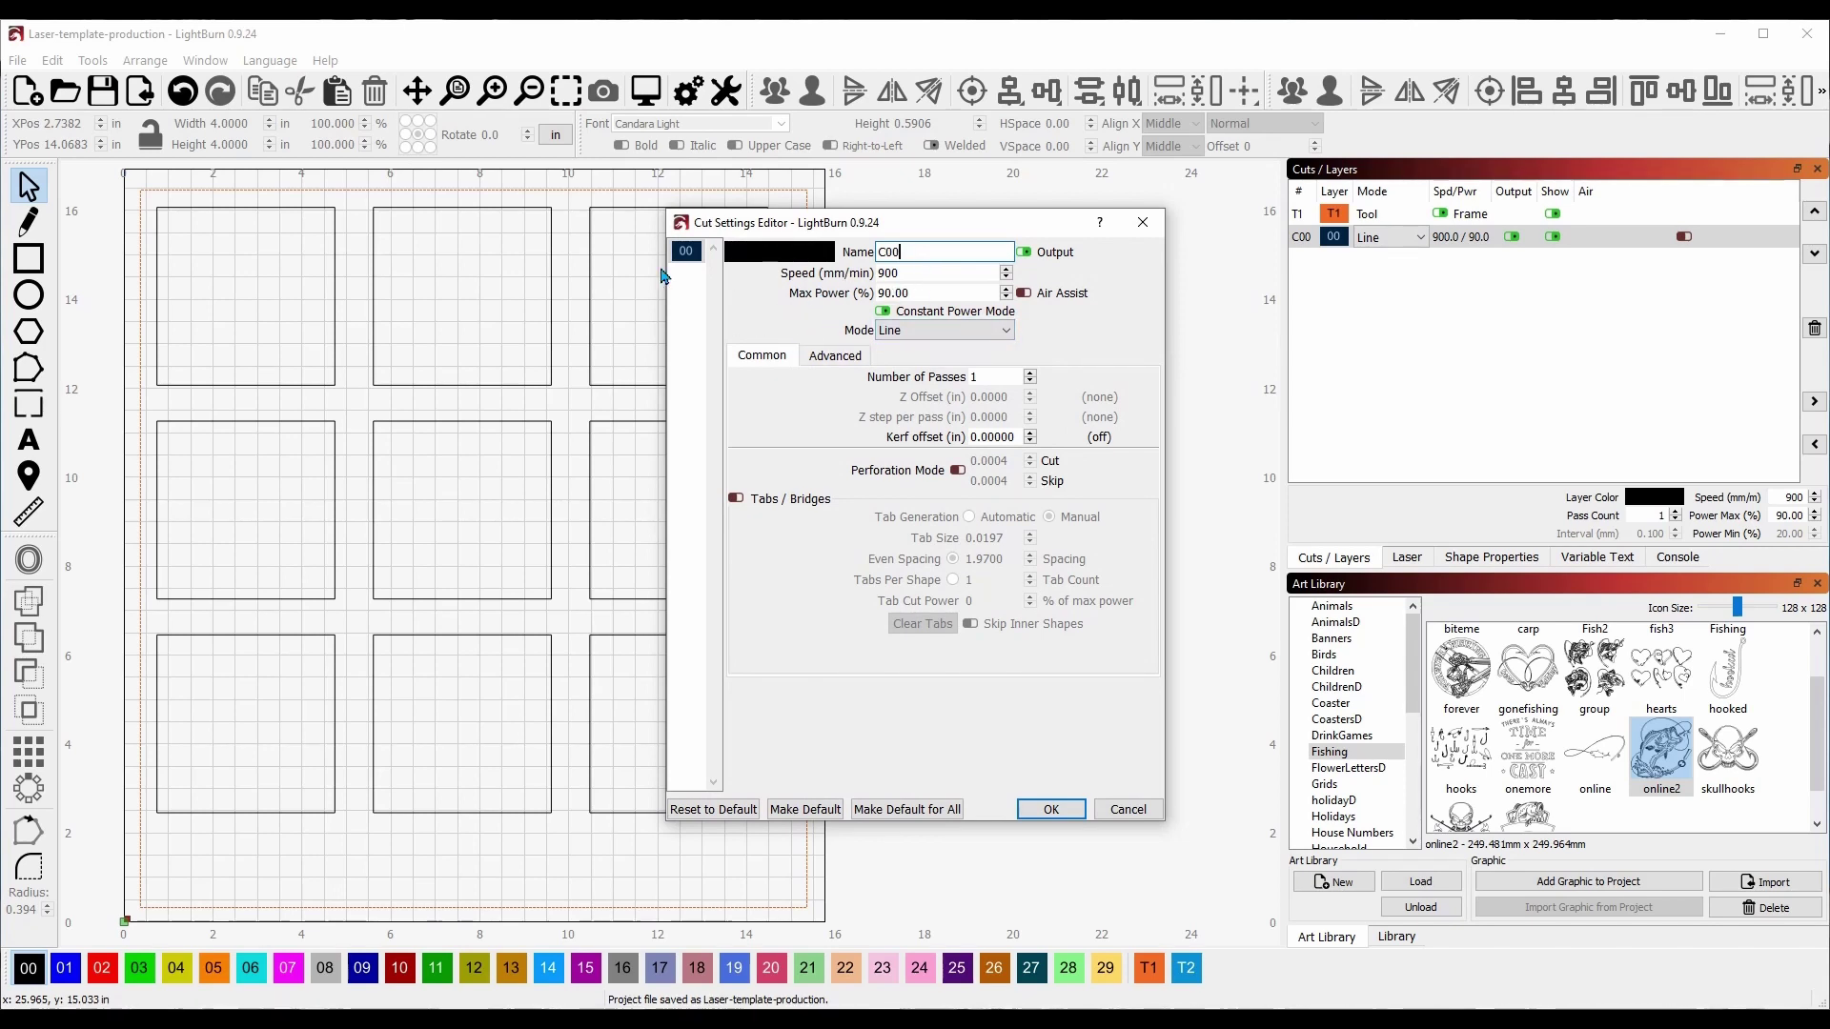
double_click(913, 276)
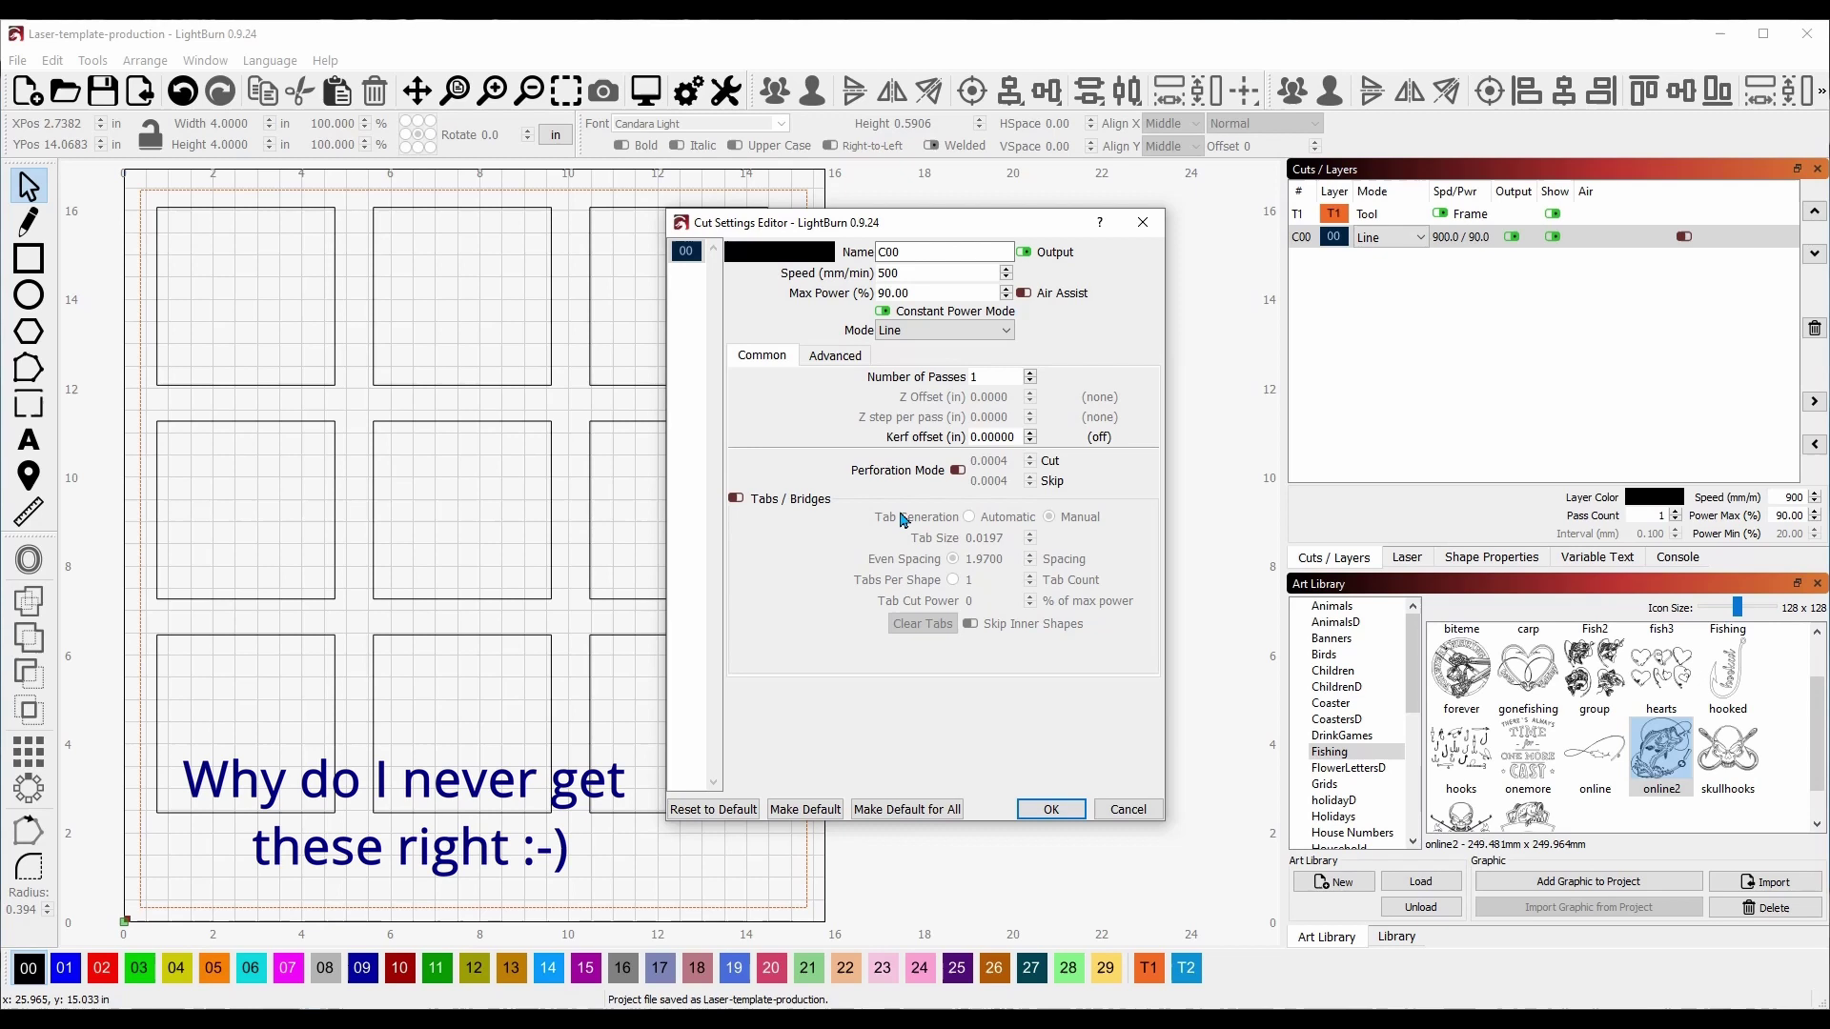
click(932, 274)
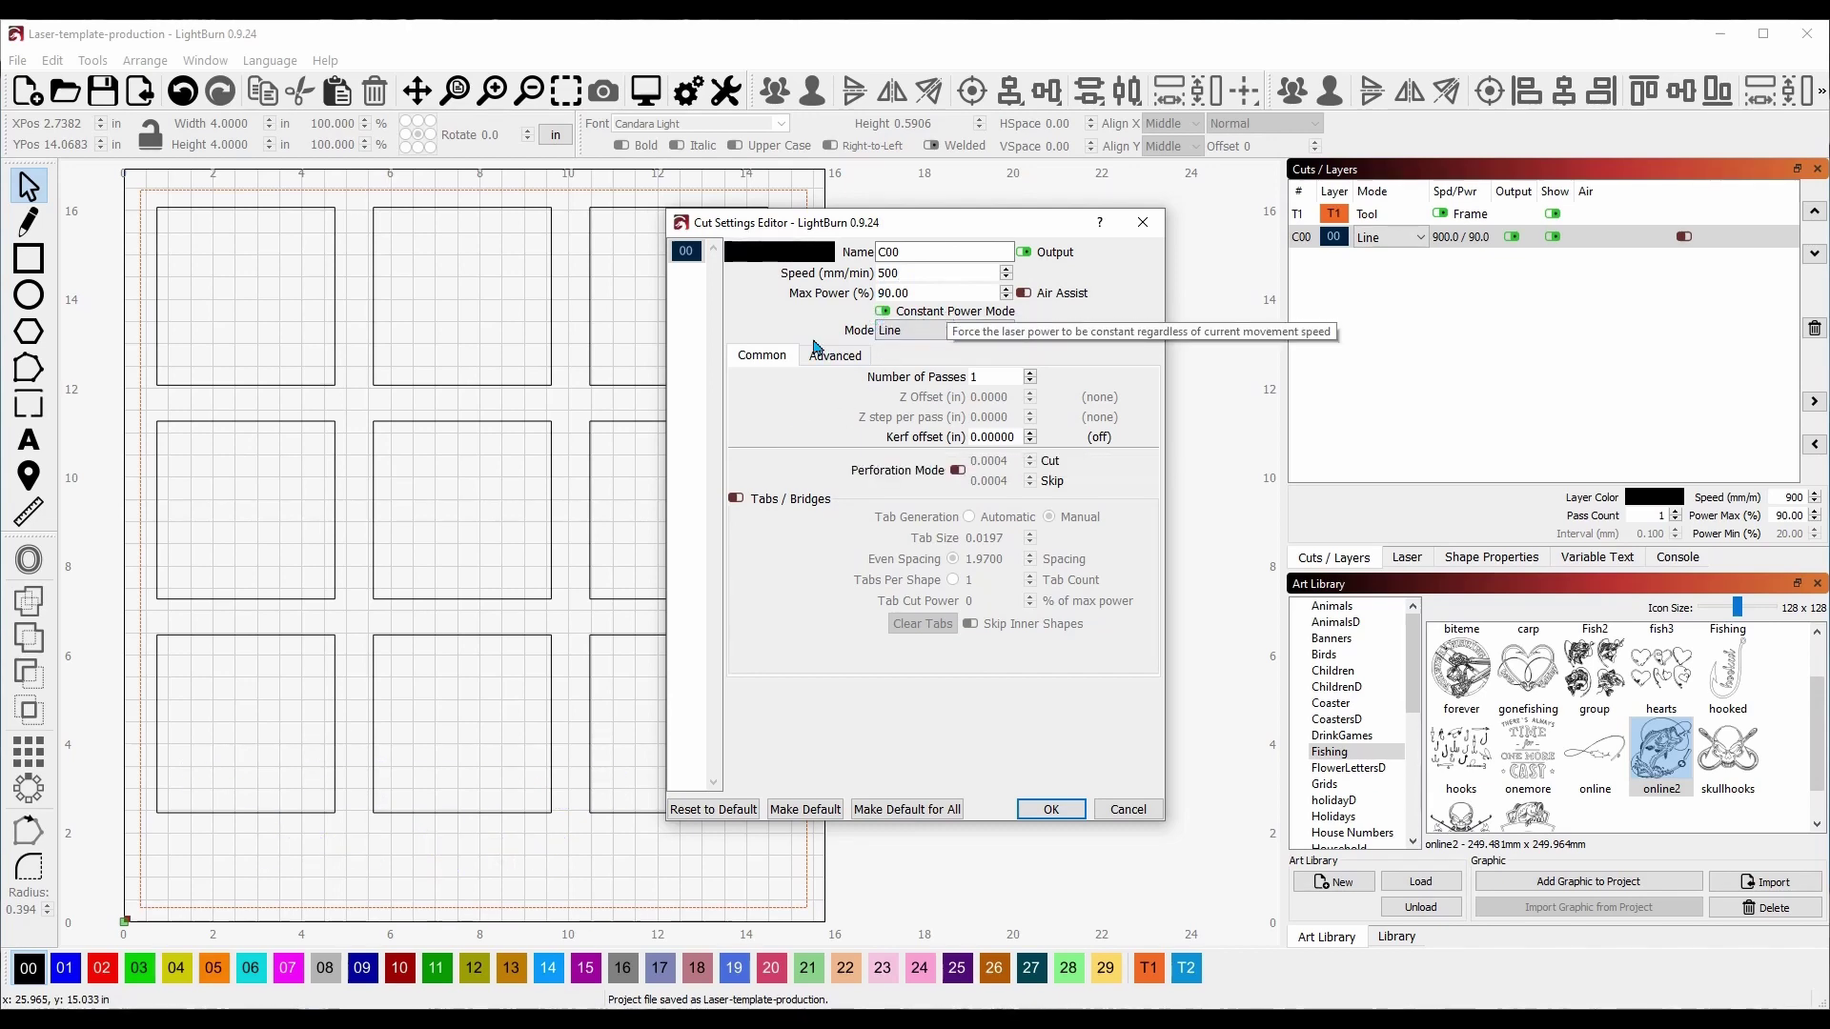
click(1053, 810)
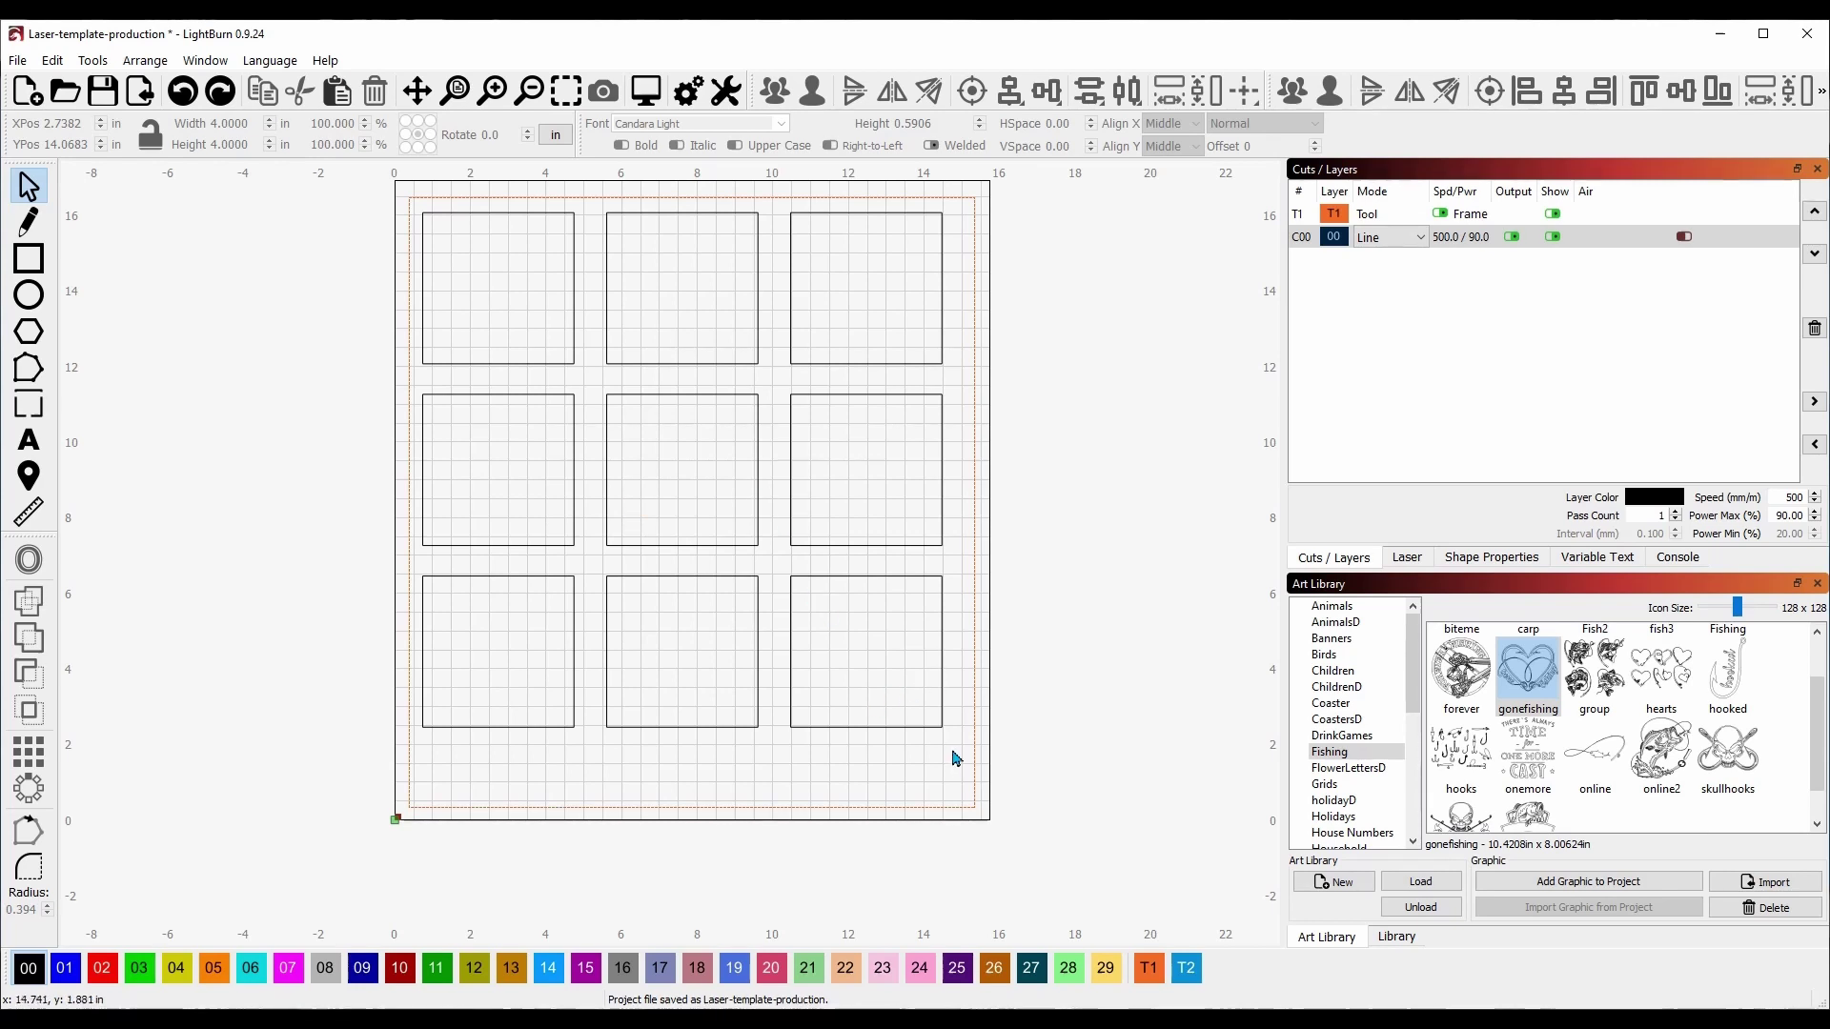
- Select all nine squares and offset them inward by 0.099 in
drag(952, 750, 416, 200)
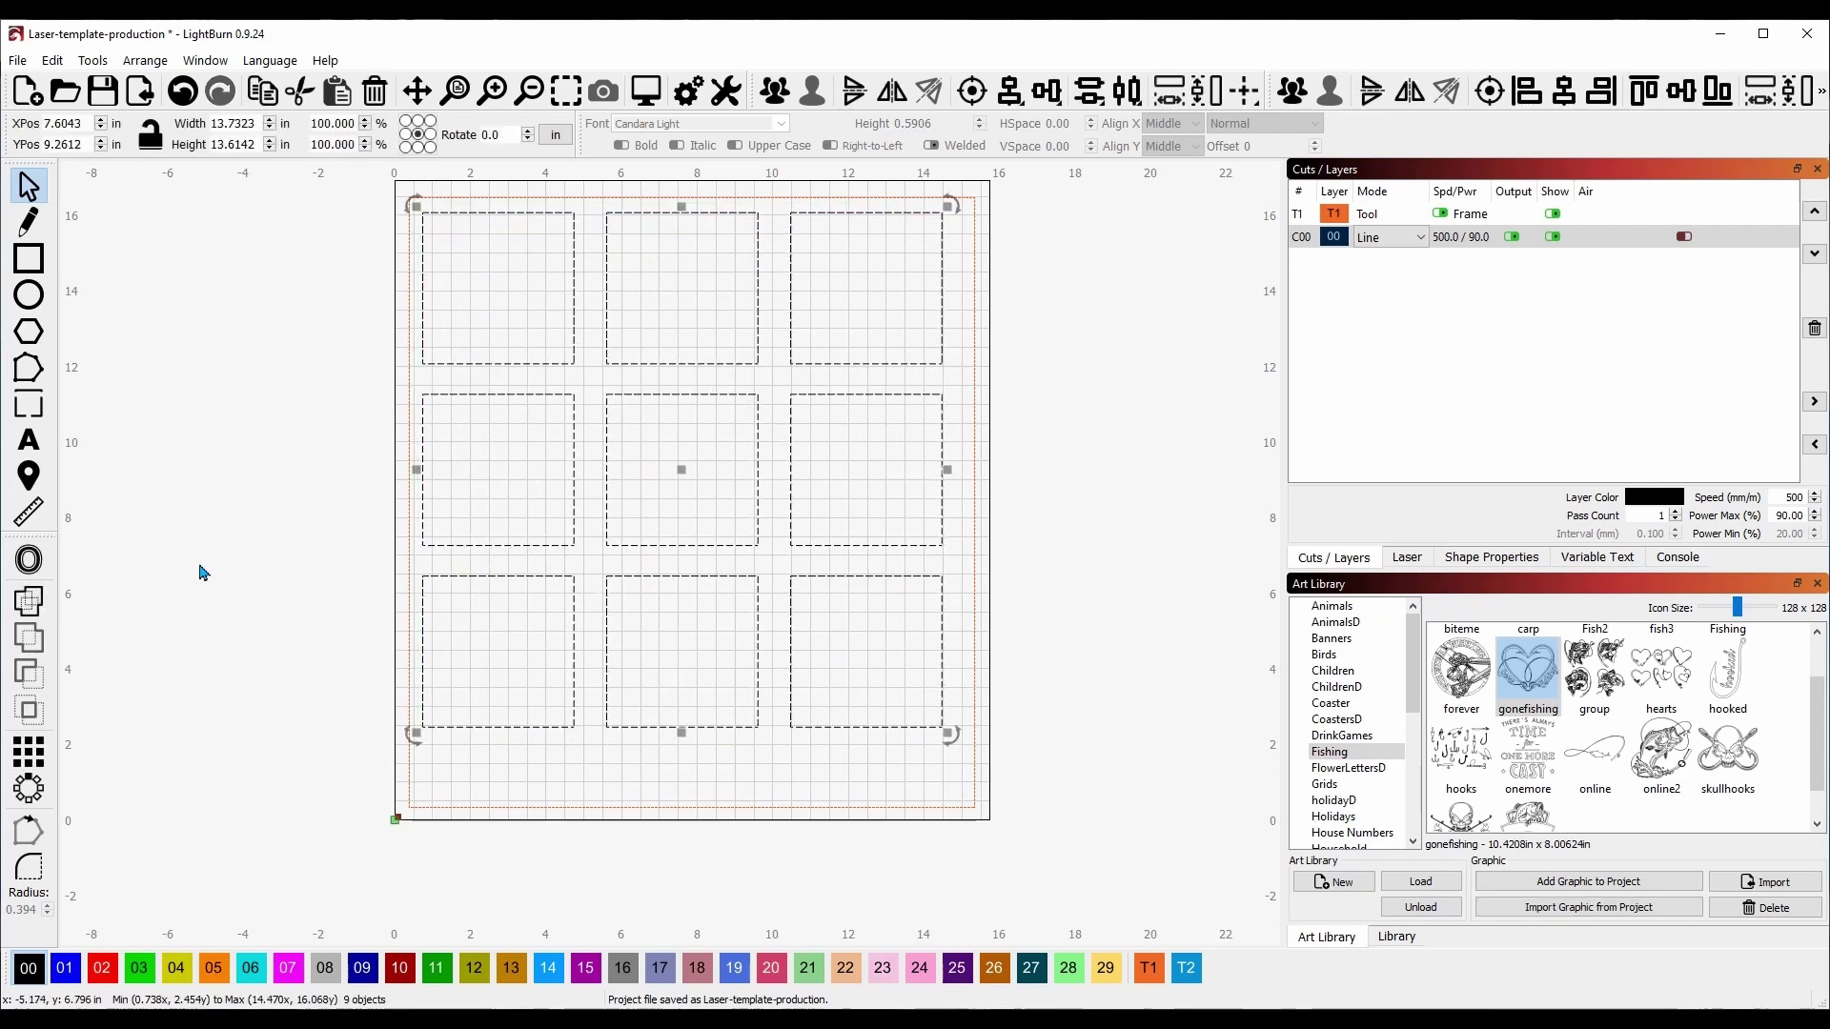
click(29, 562)
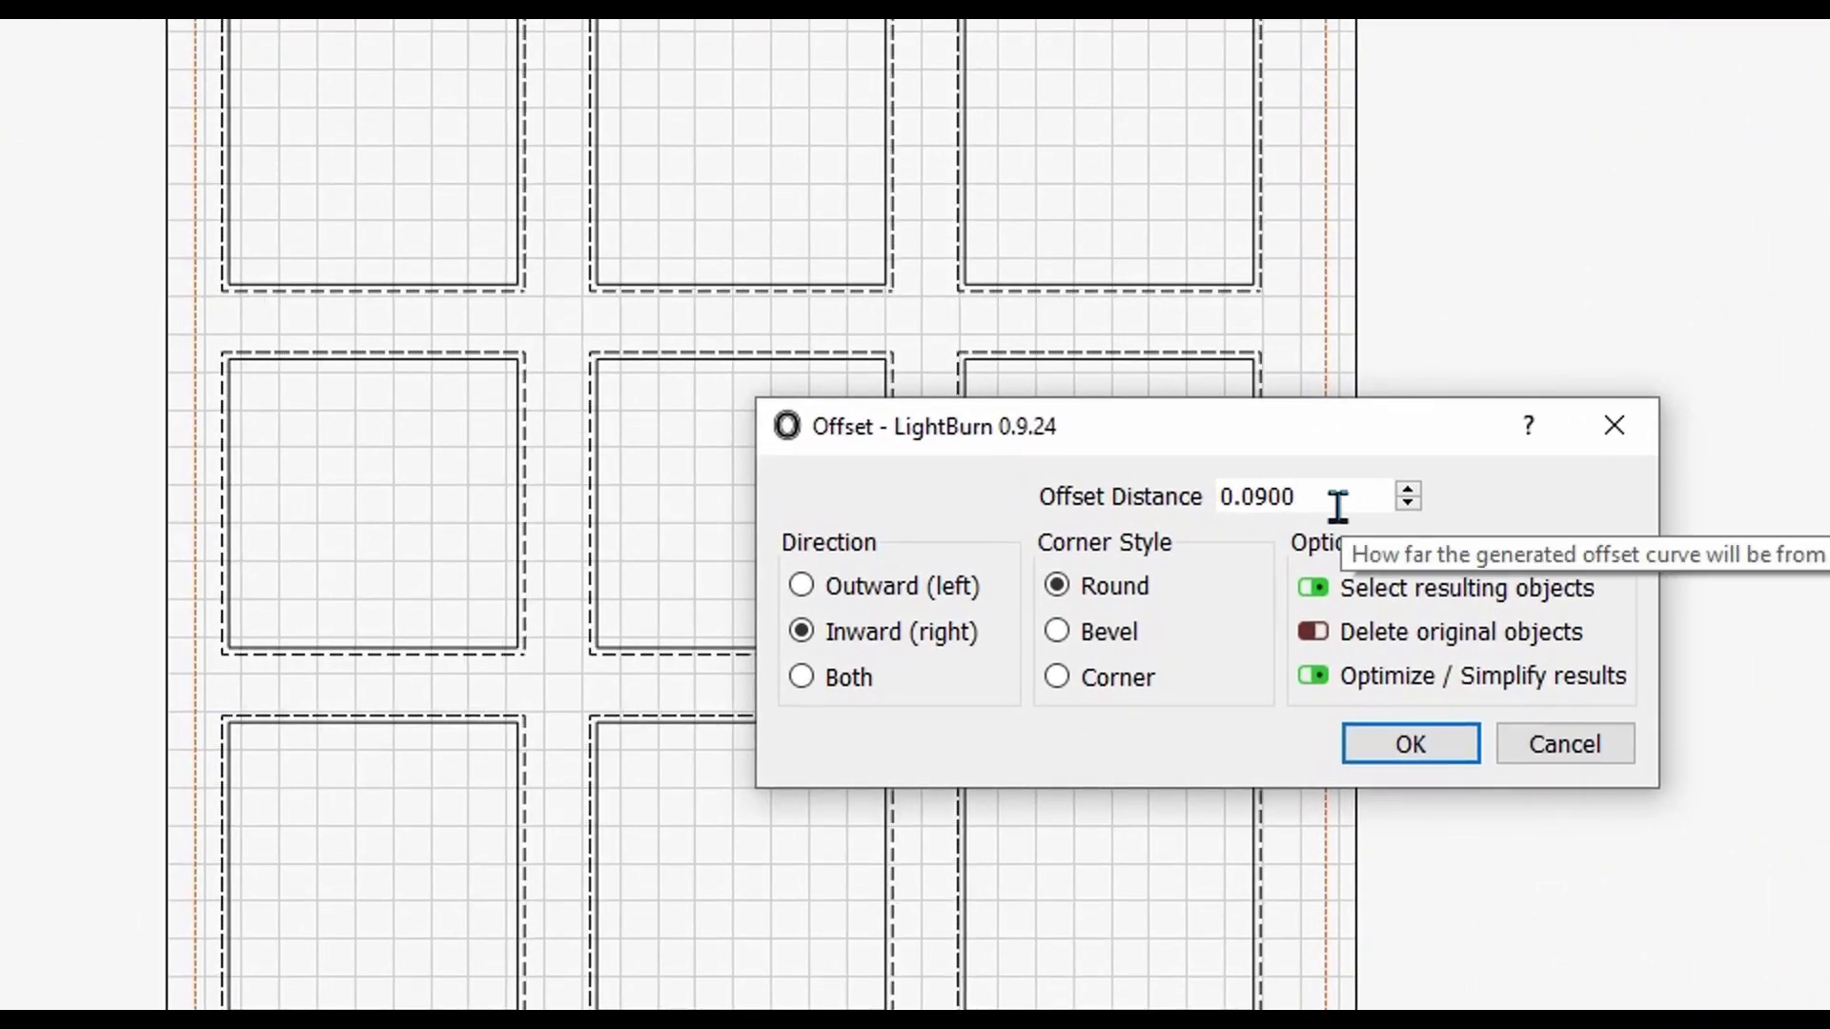
key(BackSpace)
key(BackSpace)
text(9)
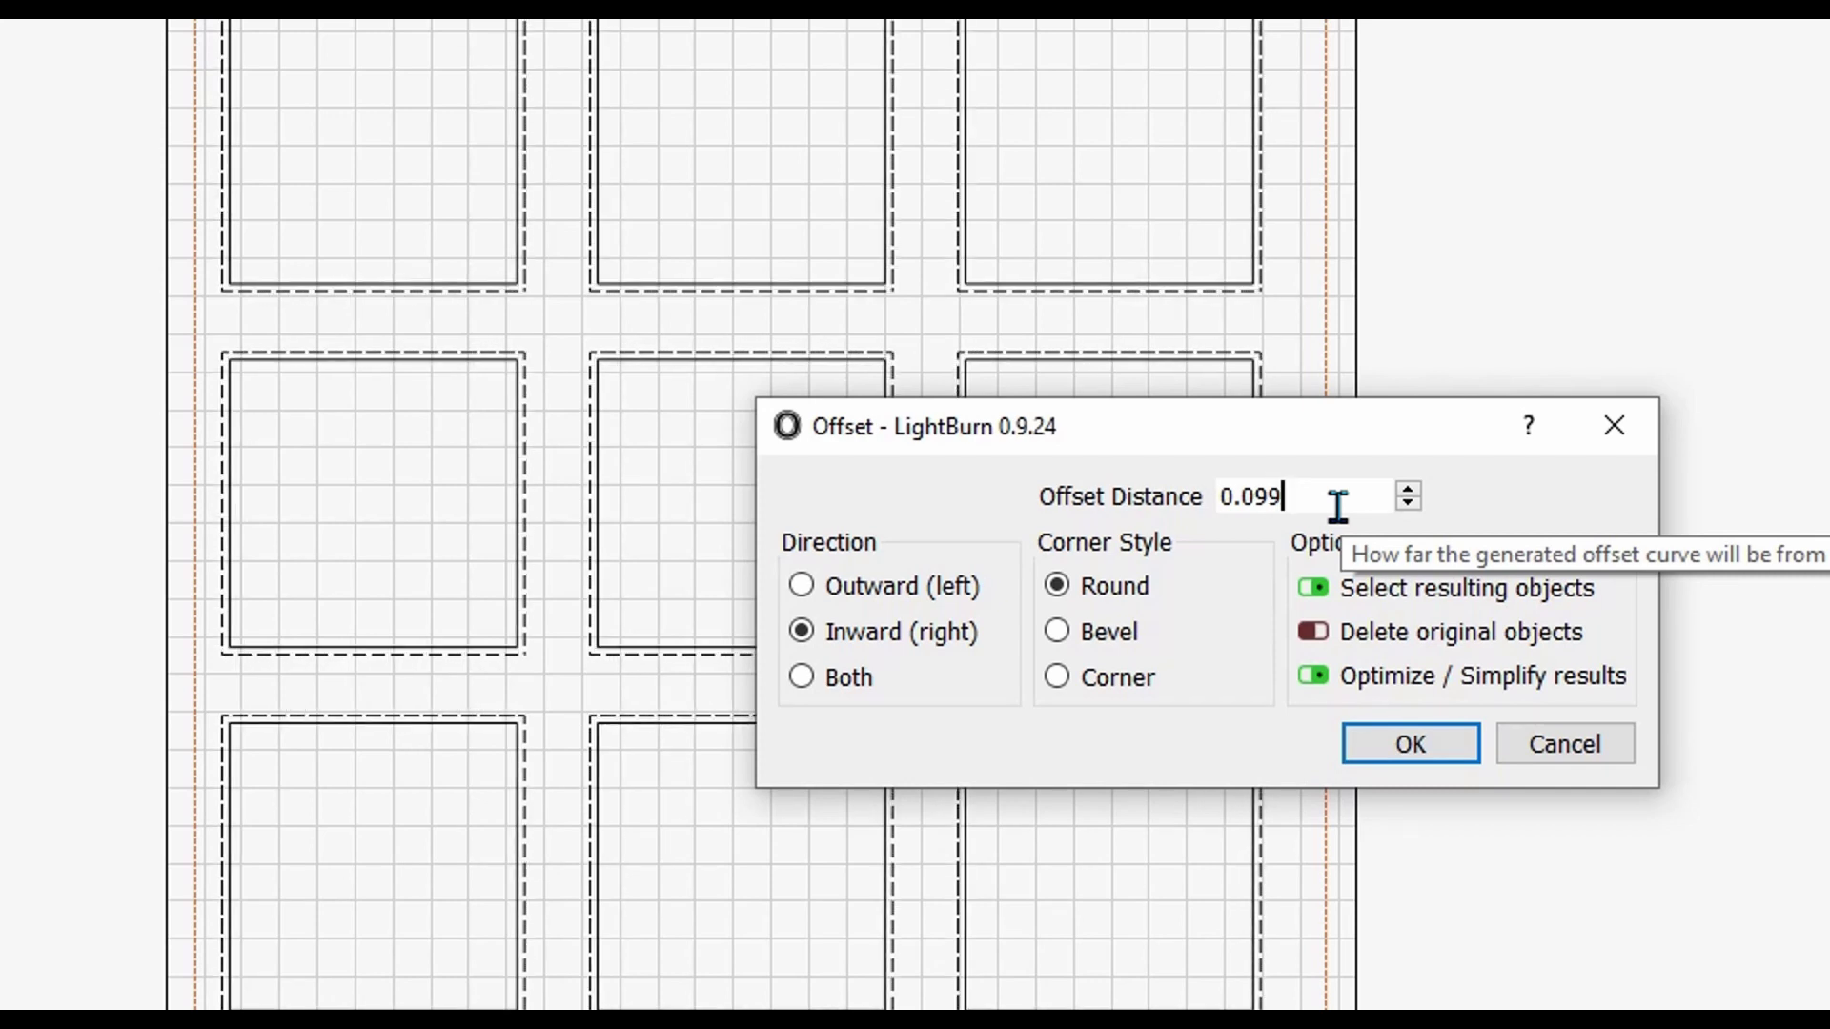
click(1437, 748)
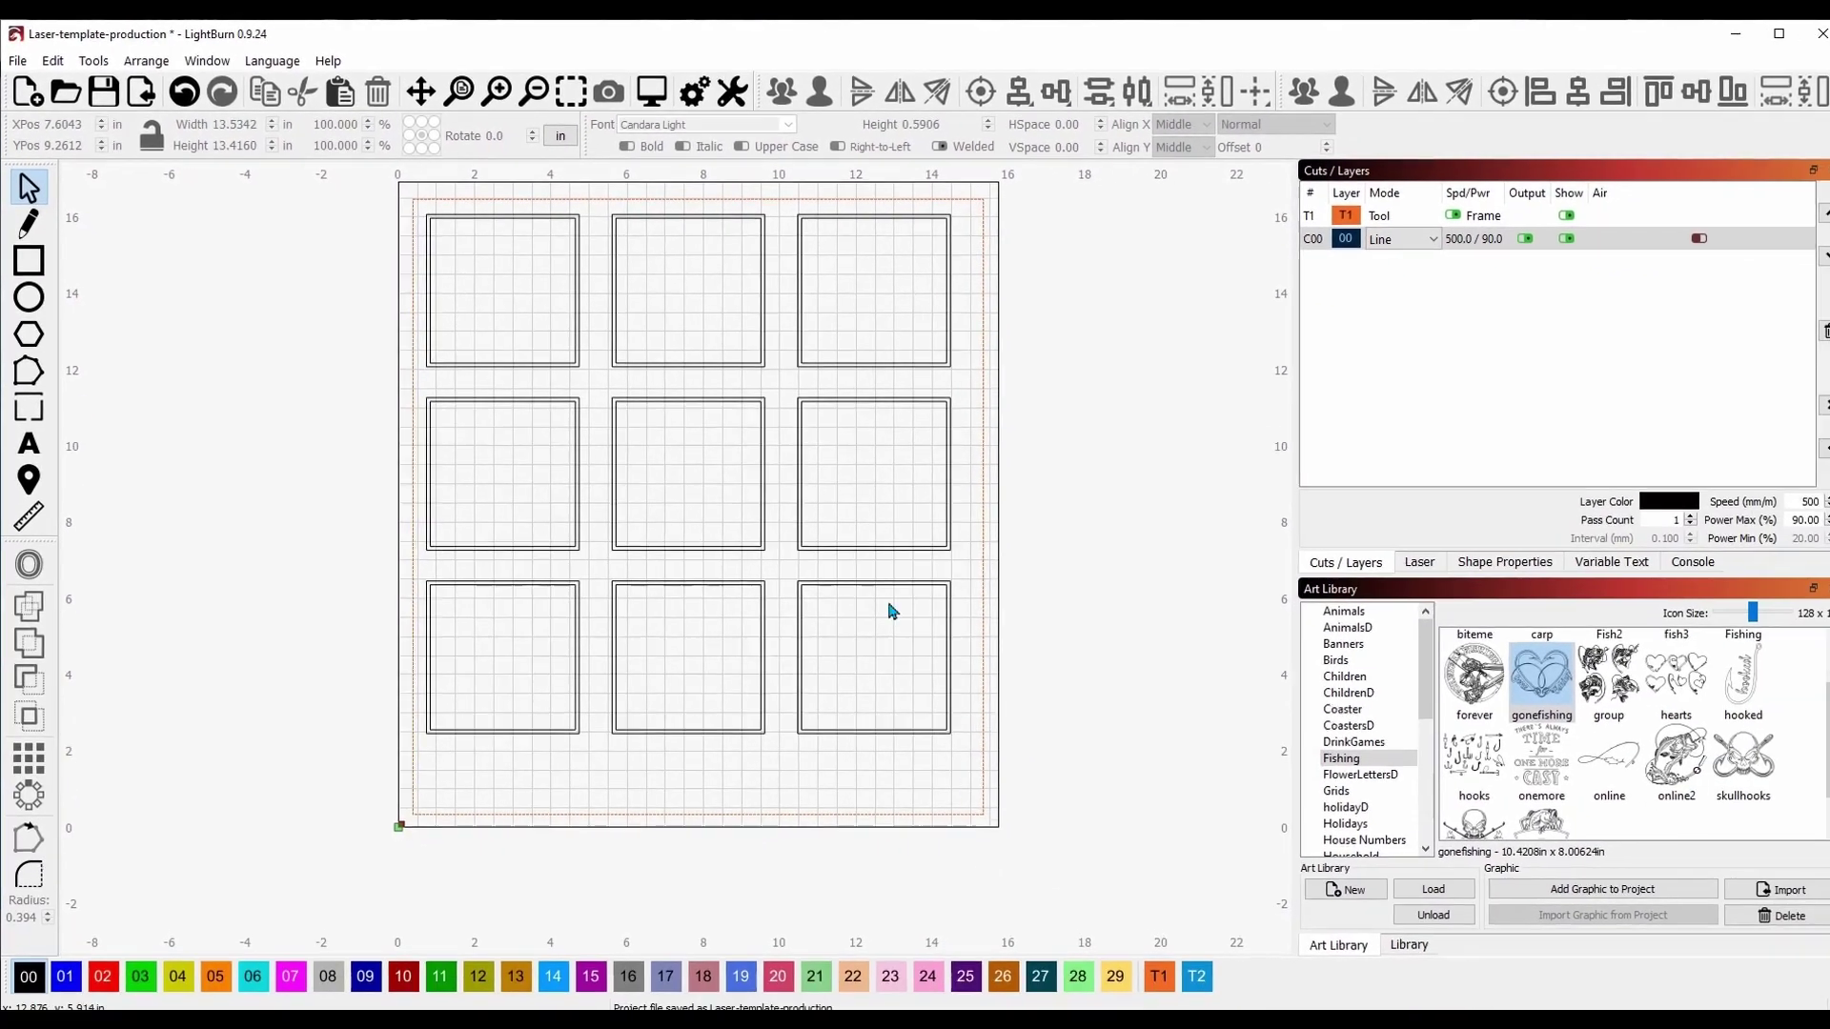
- Move all nine squares and their inset outlines onto tool layer T1, then deselect
drag(1151, 903, 1031, 864)
drag(853, 724, 417, 215)
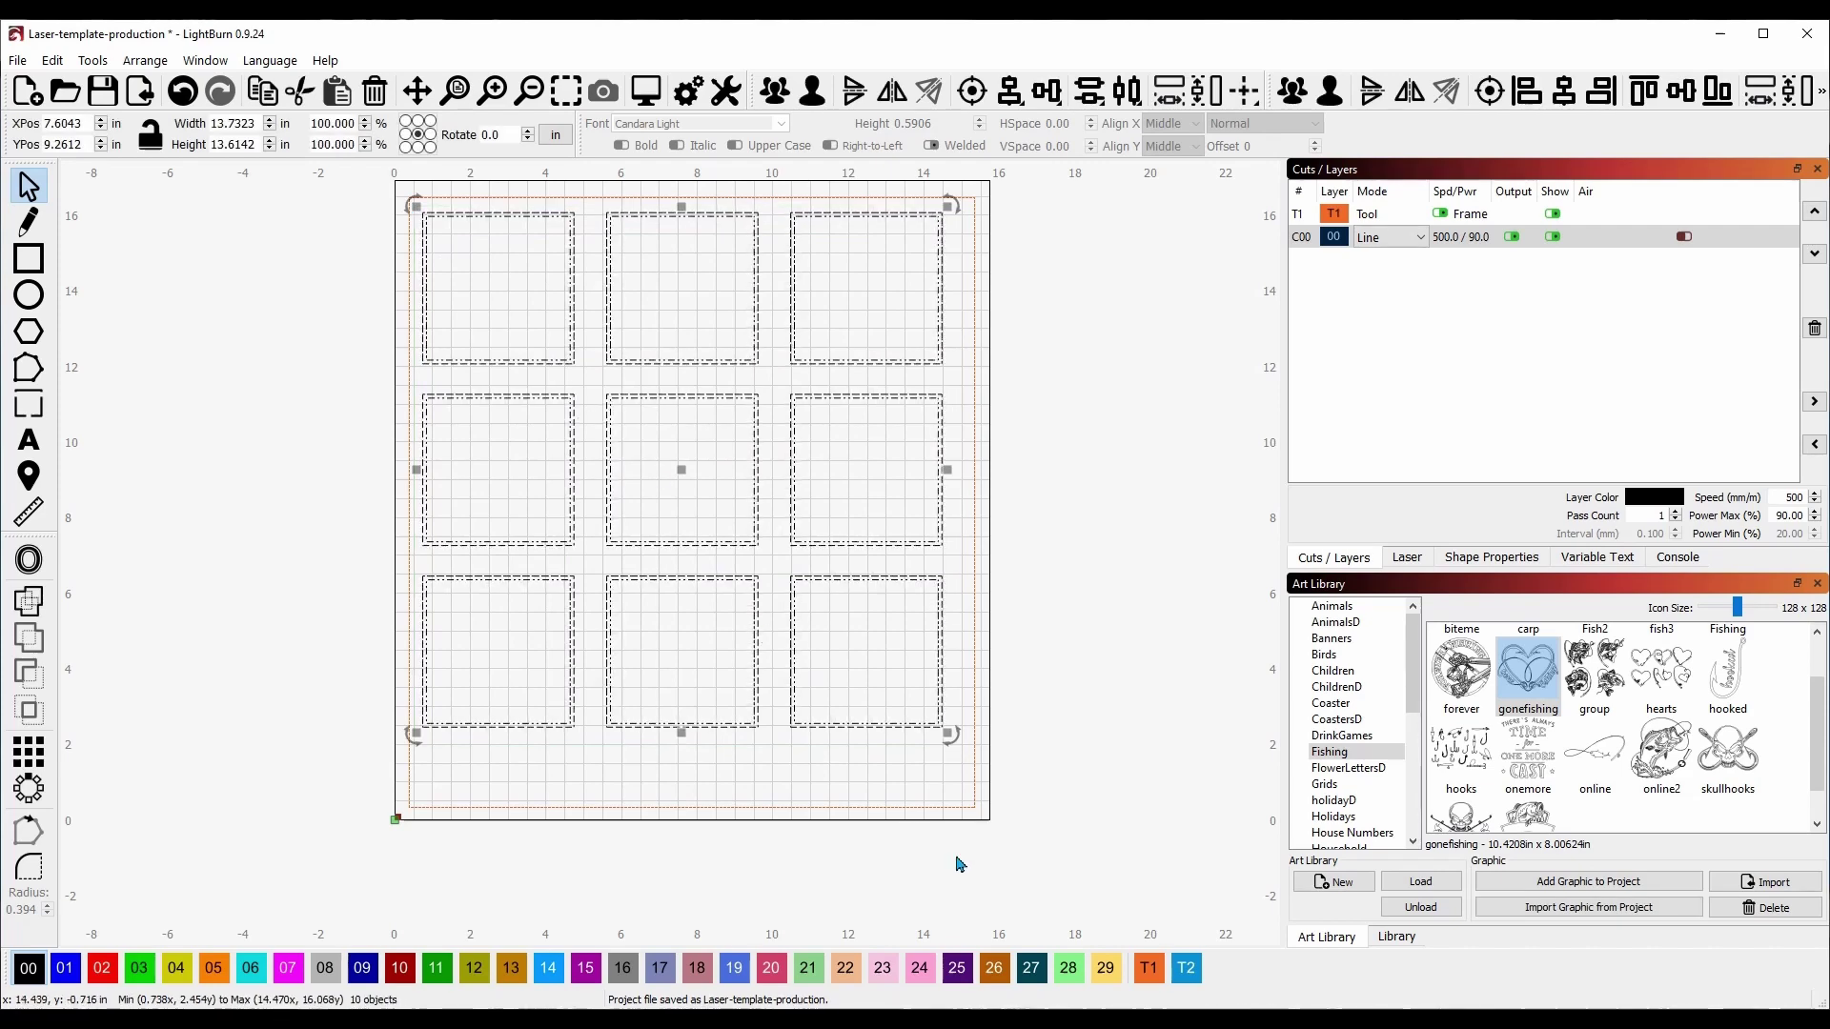
click(1150, 969)
click(1151, 969)
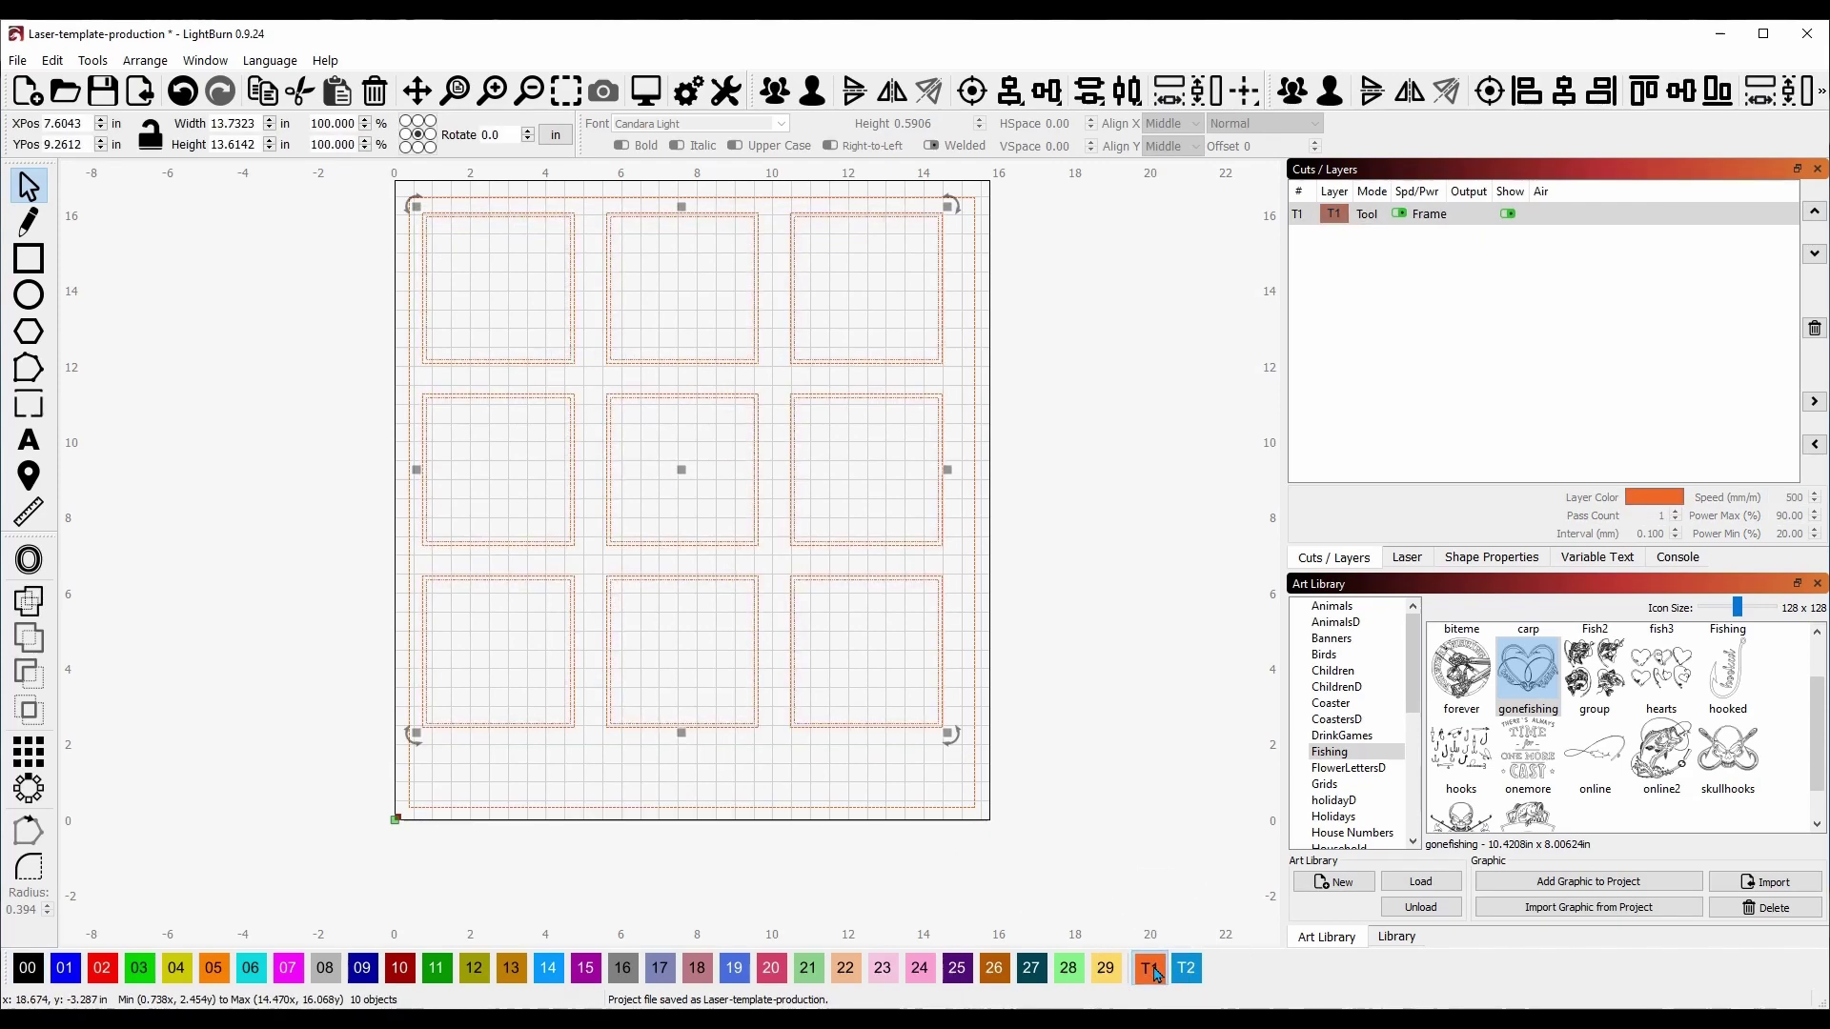
click(1025, 796)
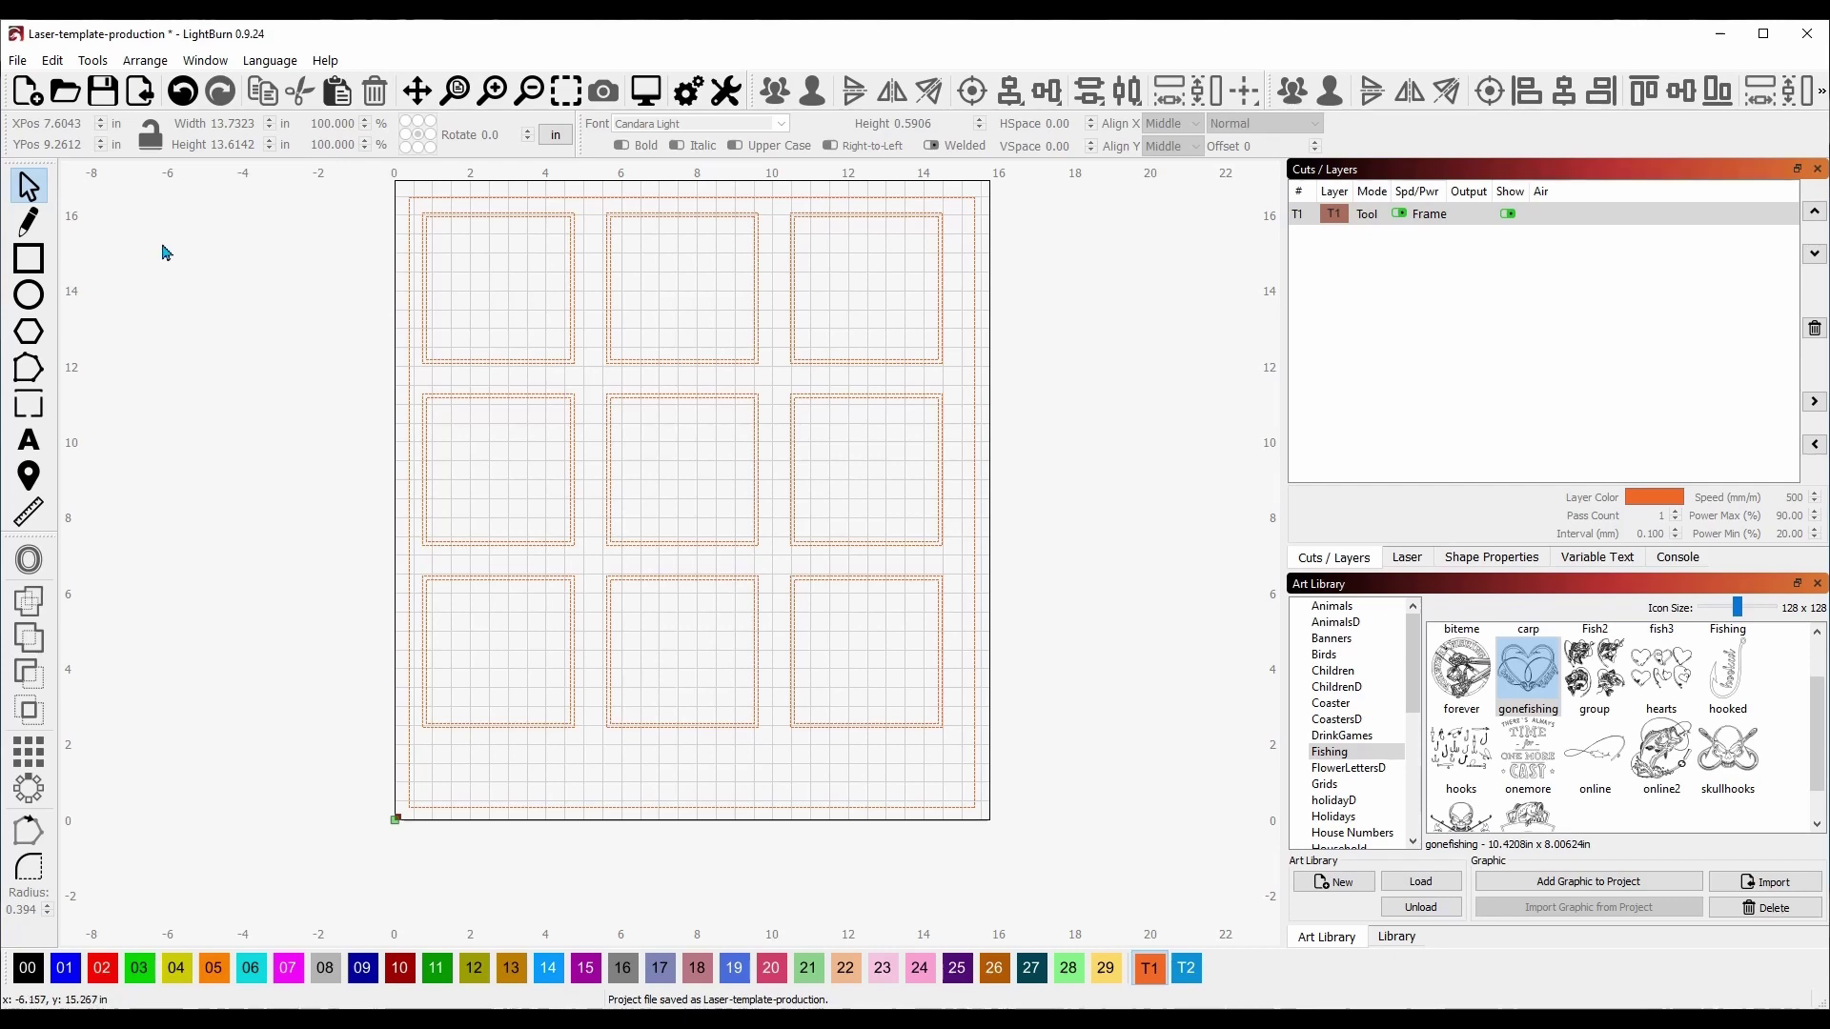
- Save the project over the existing Laser-template-production.lbrn, confirming the replacement
click(17, 63)
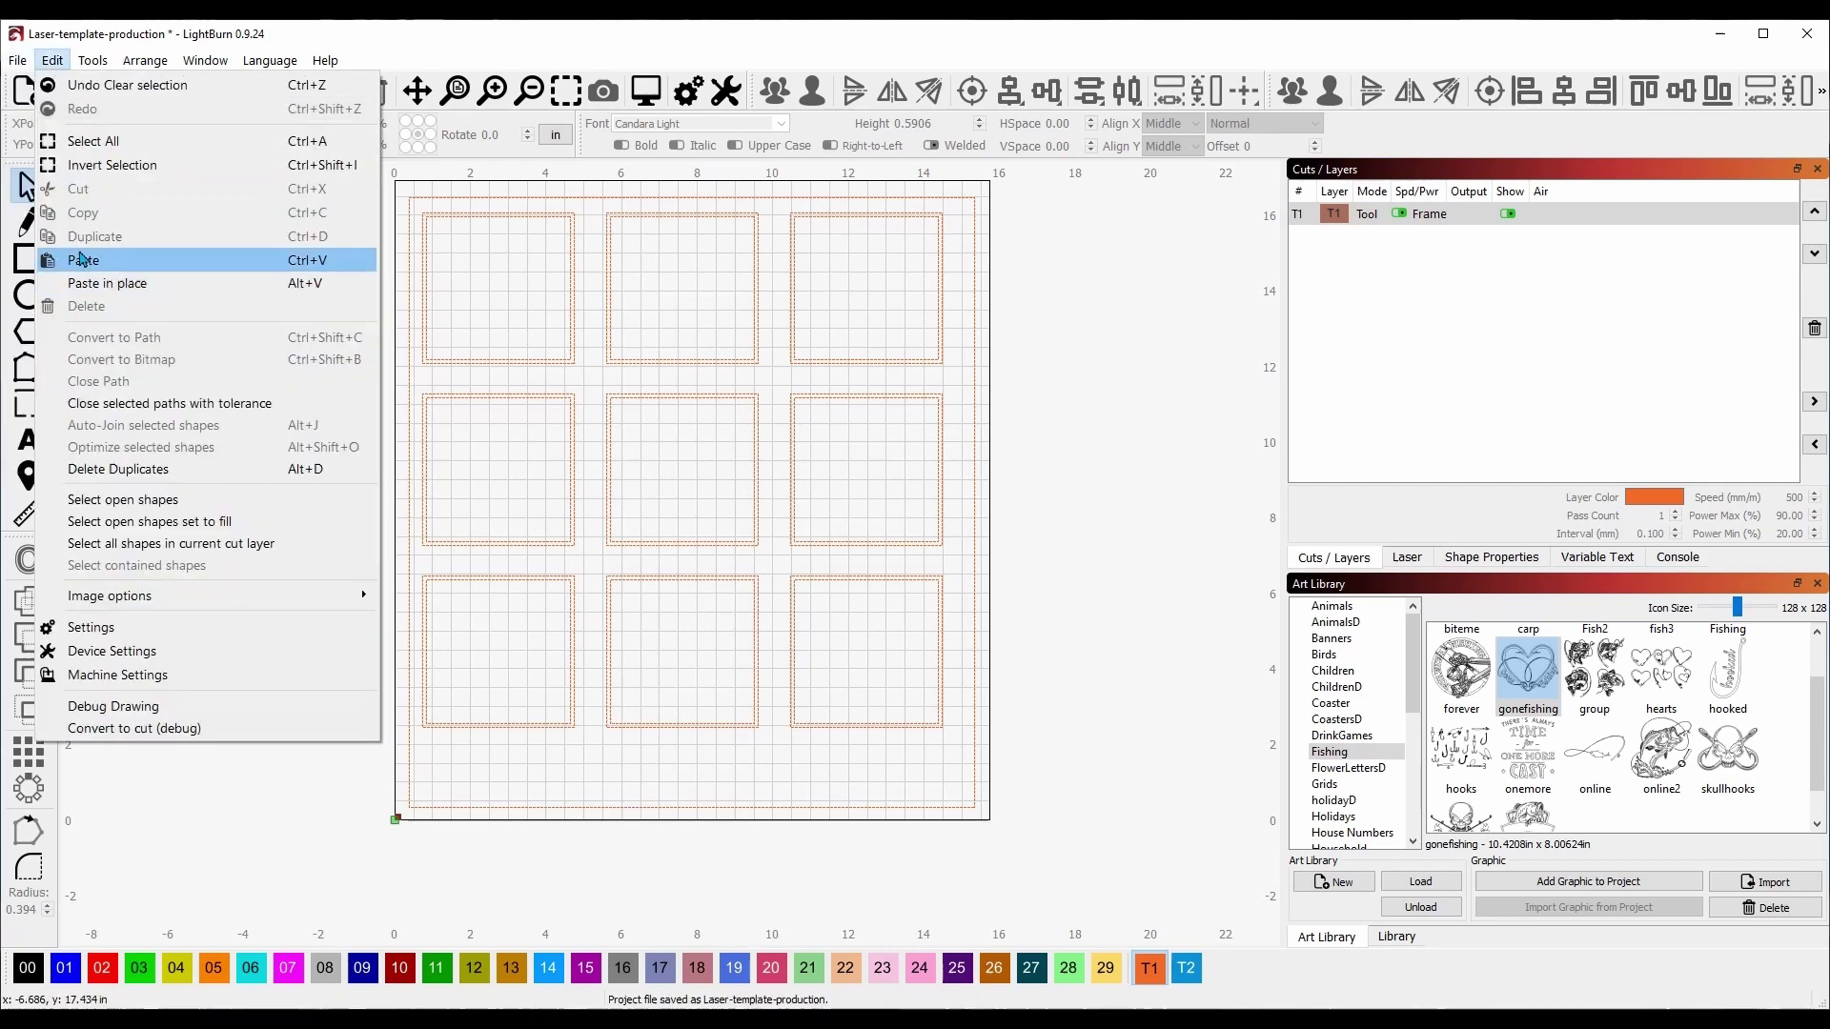
click(60, 244)
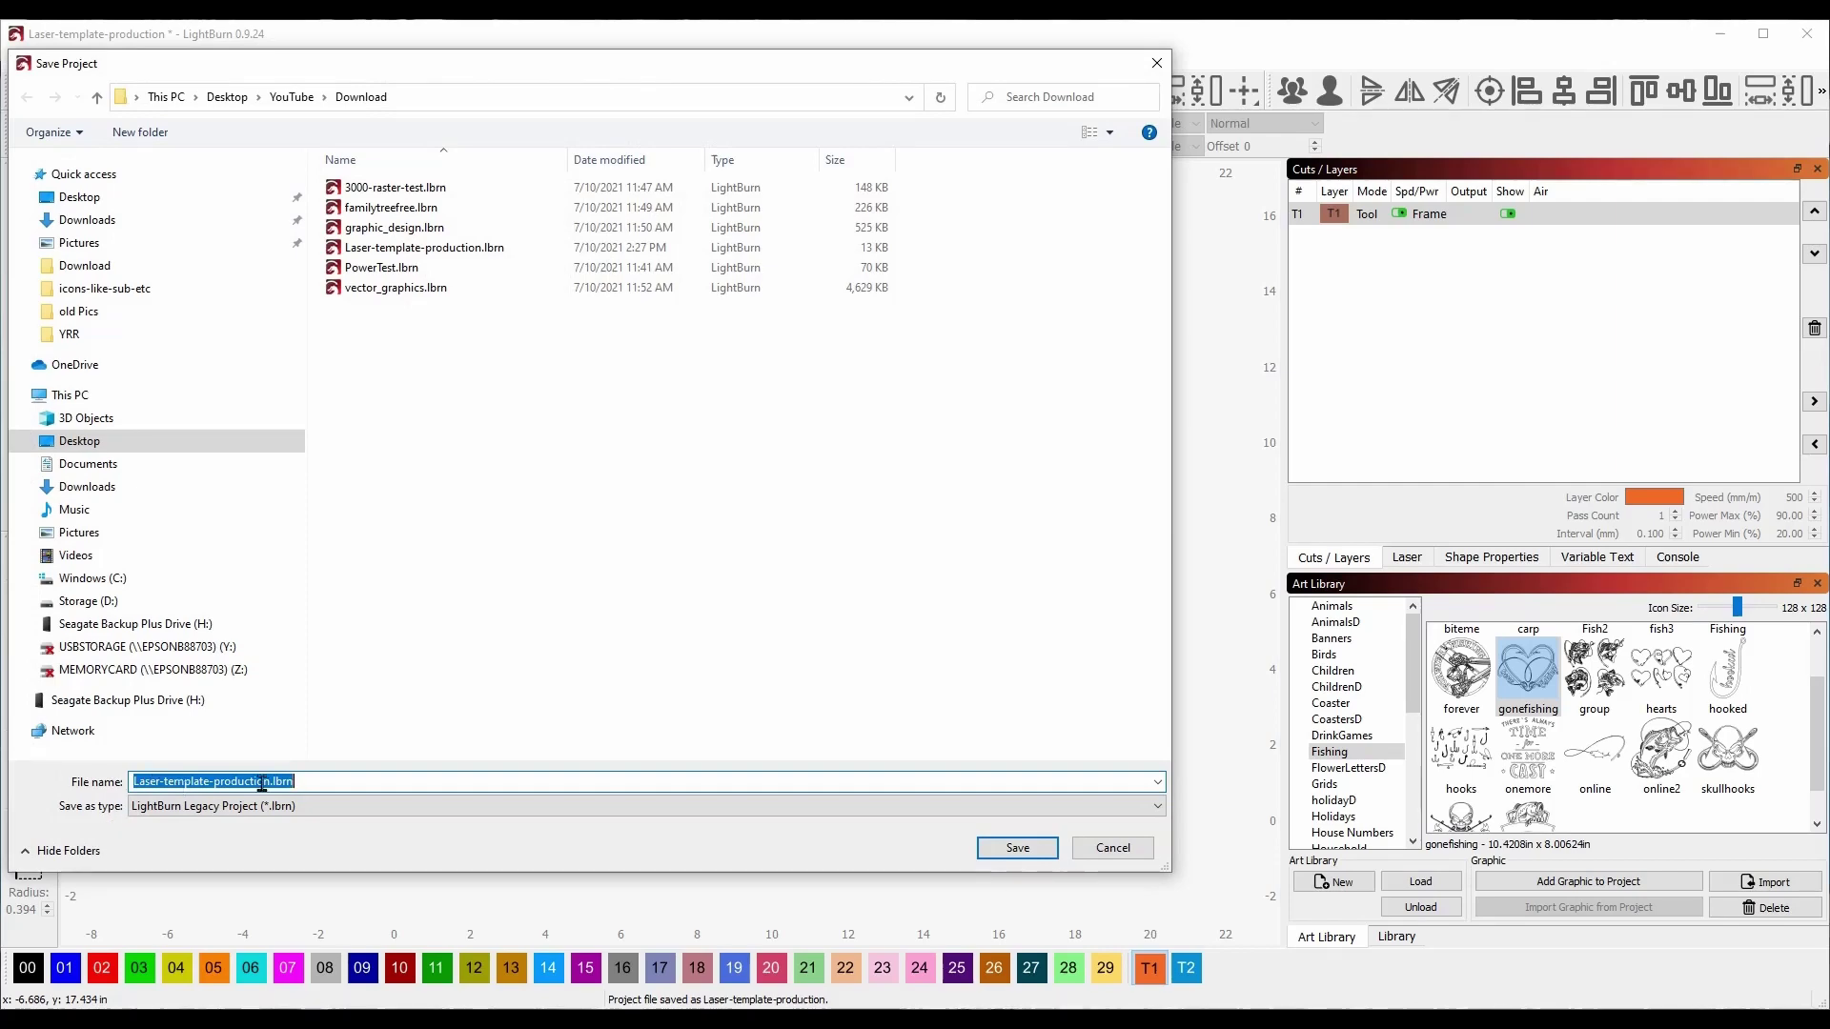
click(1018, 851)
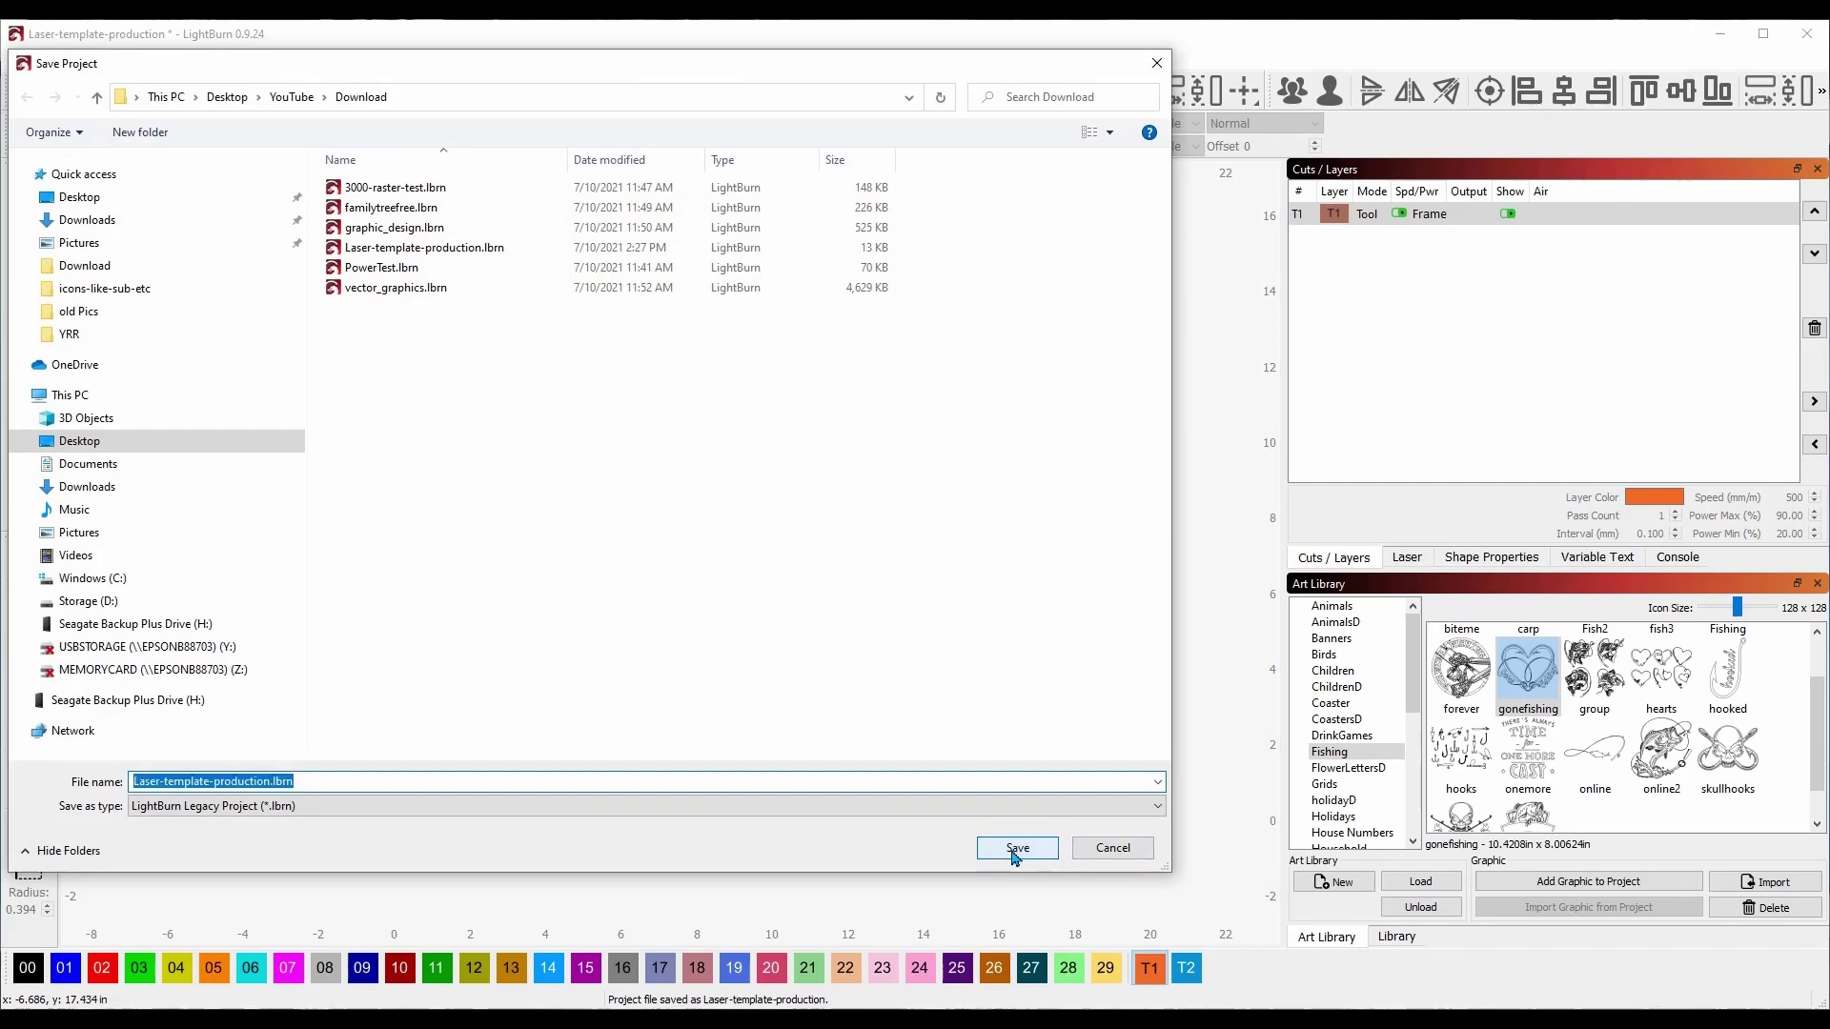
click(964, 525)
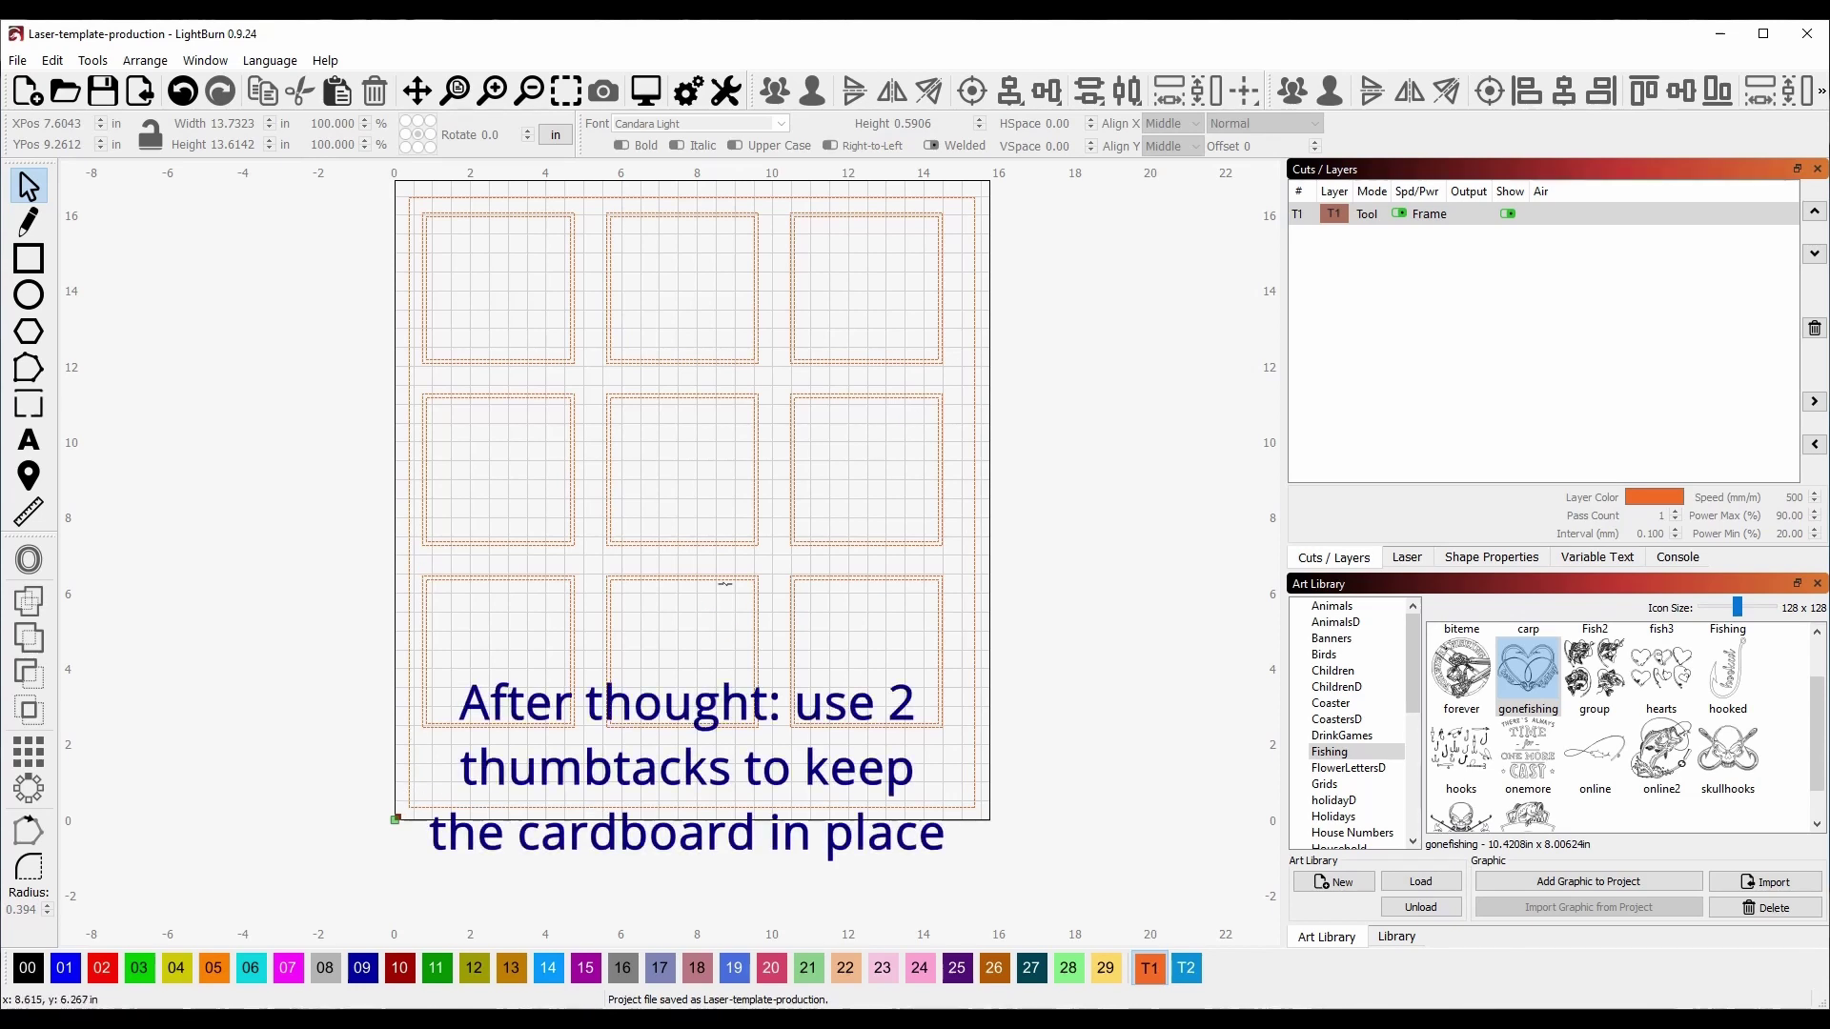
- Add the gonefishing heart from the Art Library, scale it to 3.18 × 2.44 in, and centre it in the middle square
drag(1528, 672, 1126, 634)
drag(919, 468, 1167, 692)
drag(1255, 734, 682, 474)
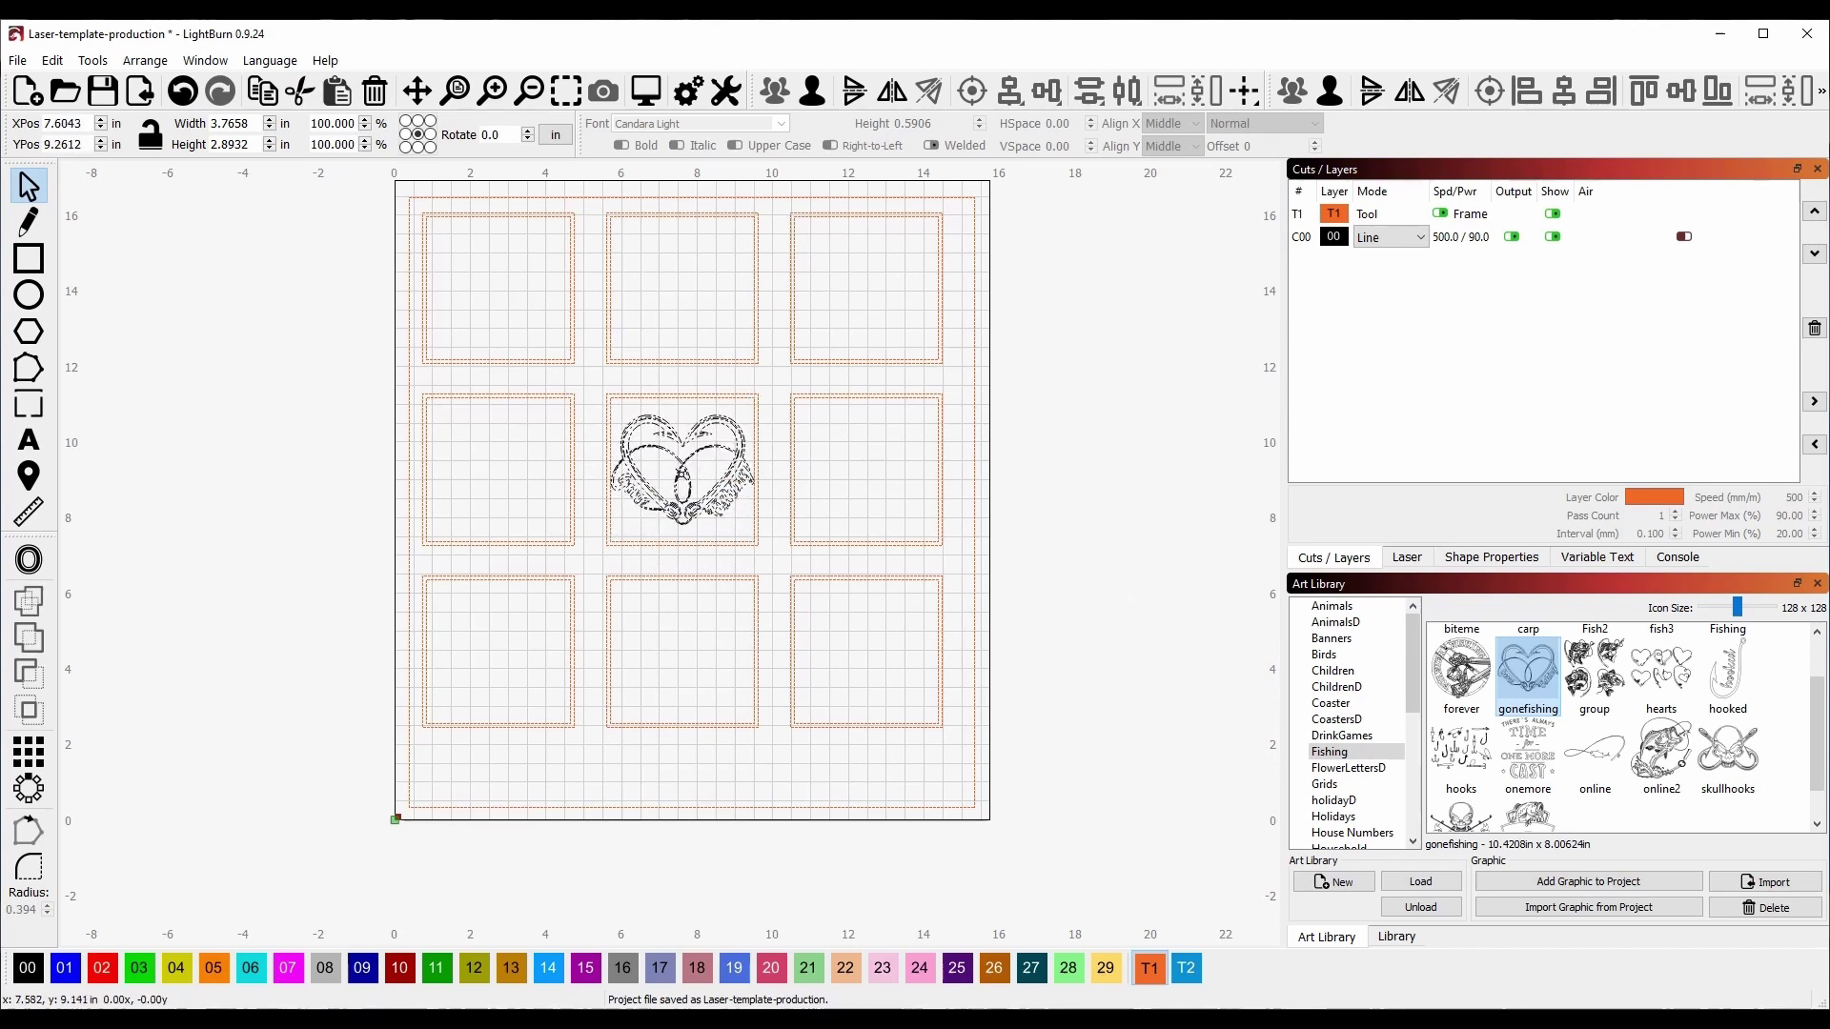
drag(760, 408, 750, 416)
click(1029, 632)
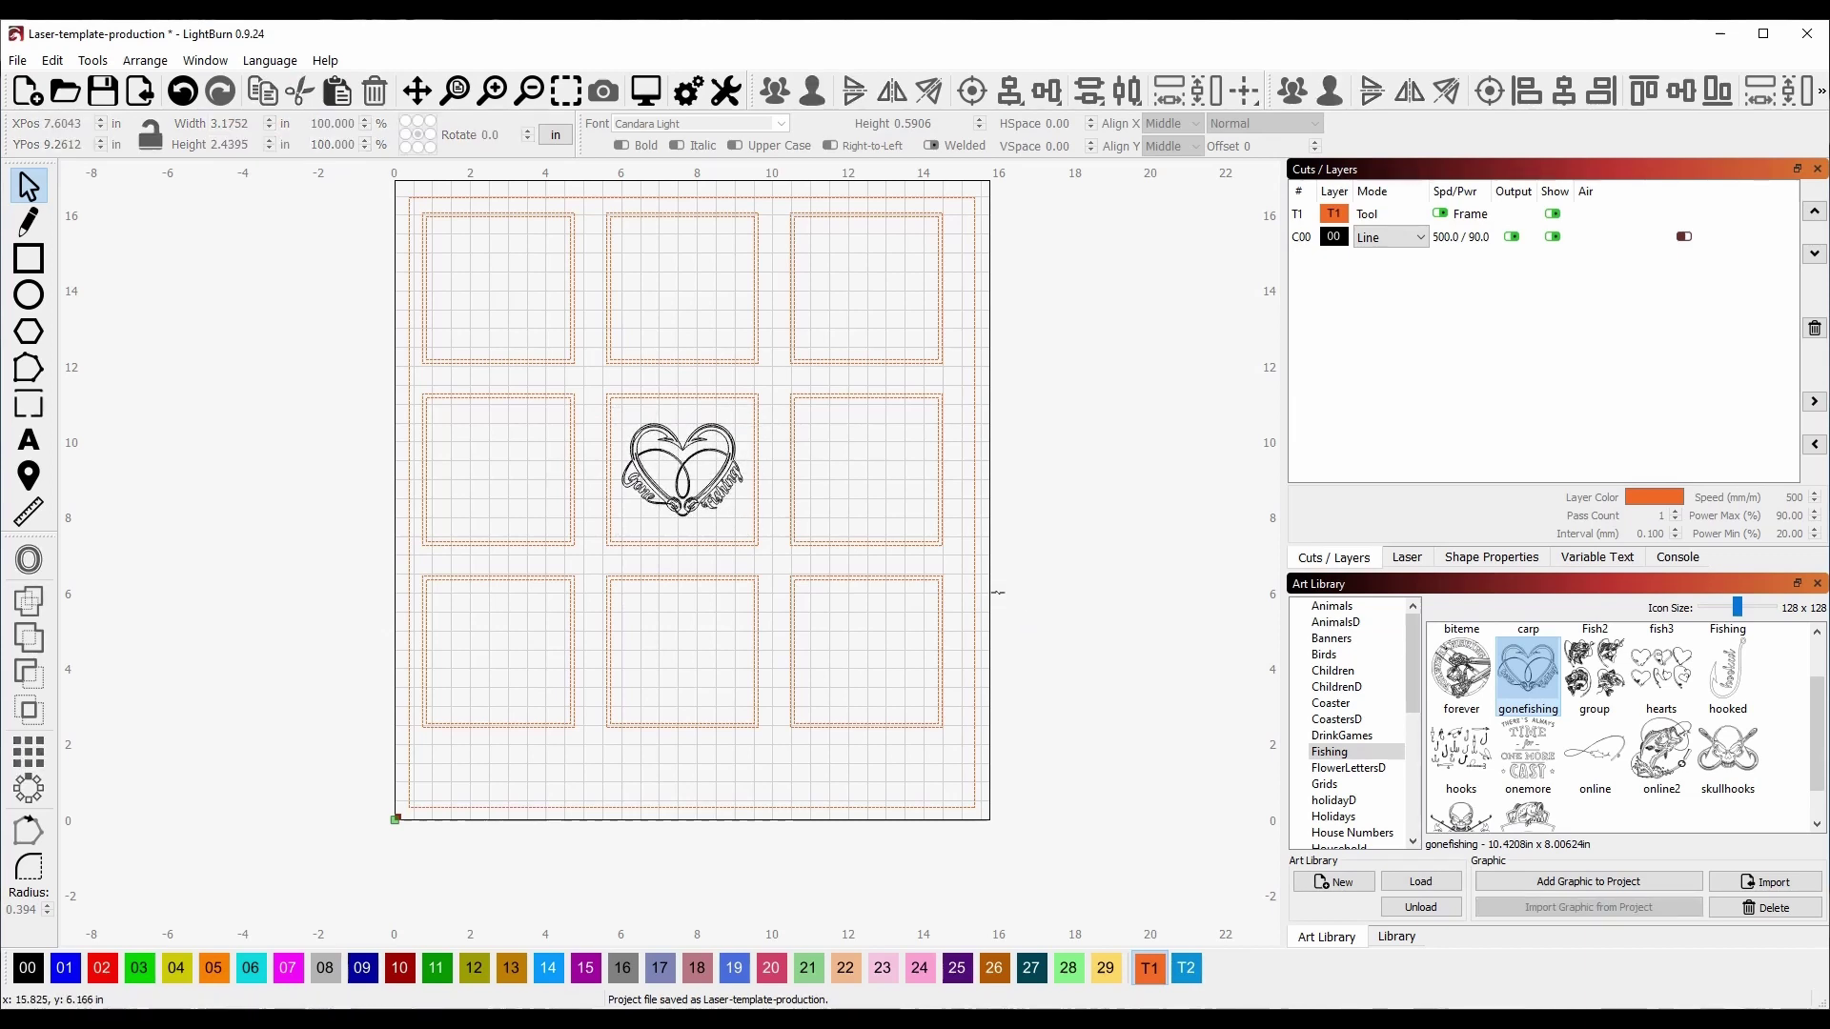
double_click(1304, 237)
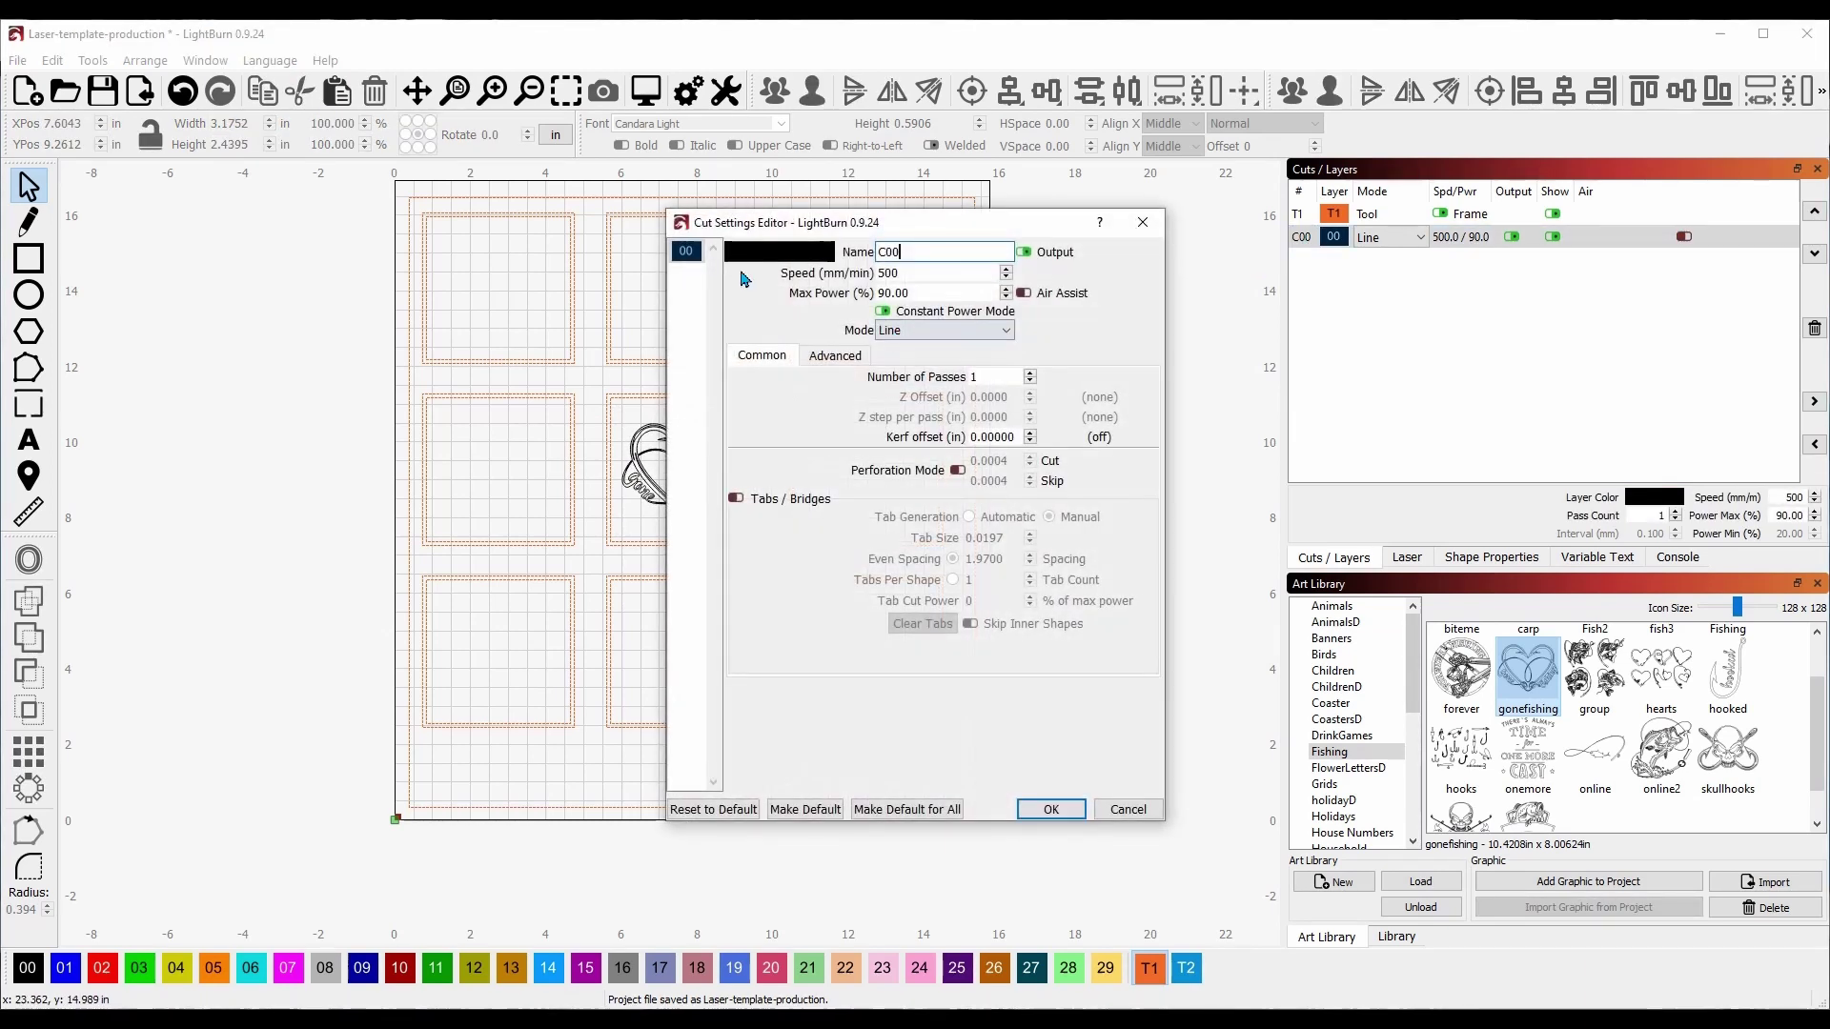
- Confirm layer C00's cut settings unchanged at 500 mm/min and 90% power
click(1056, 809)
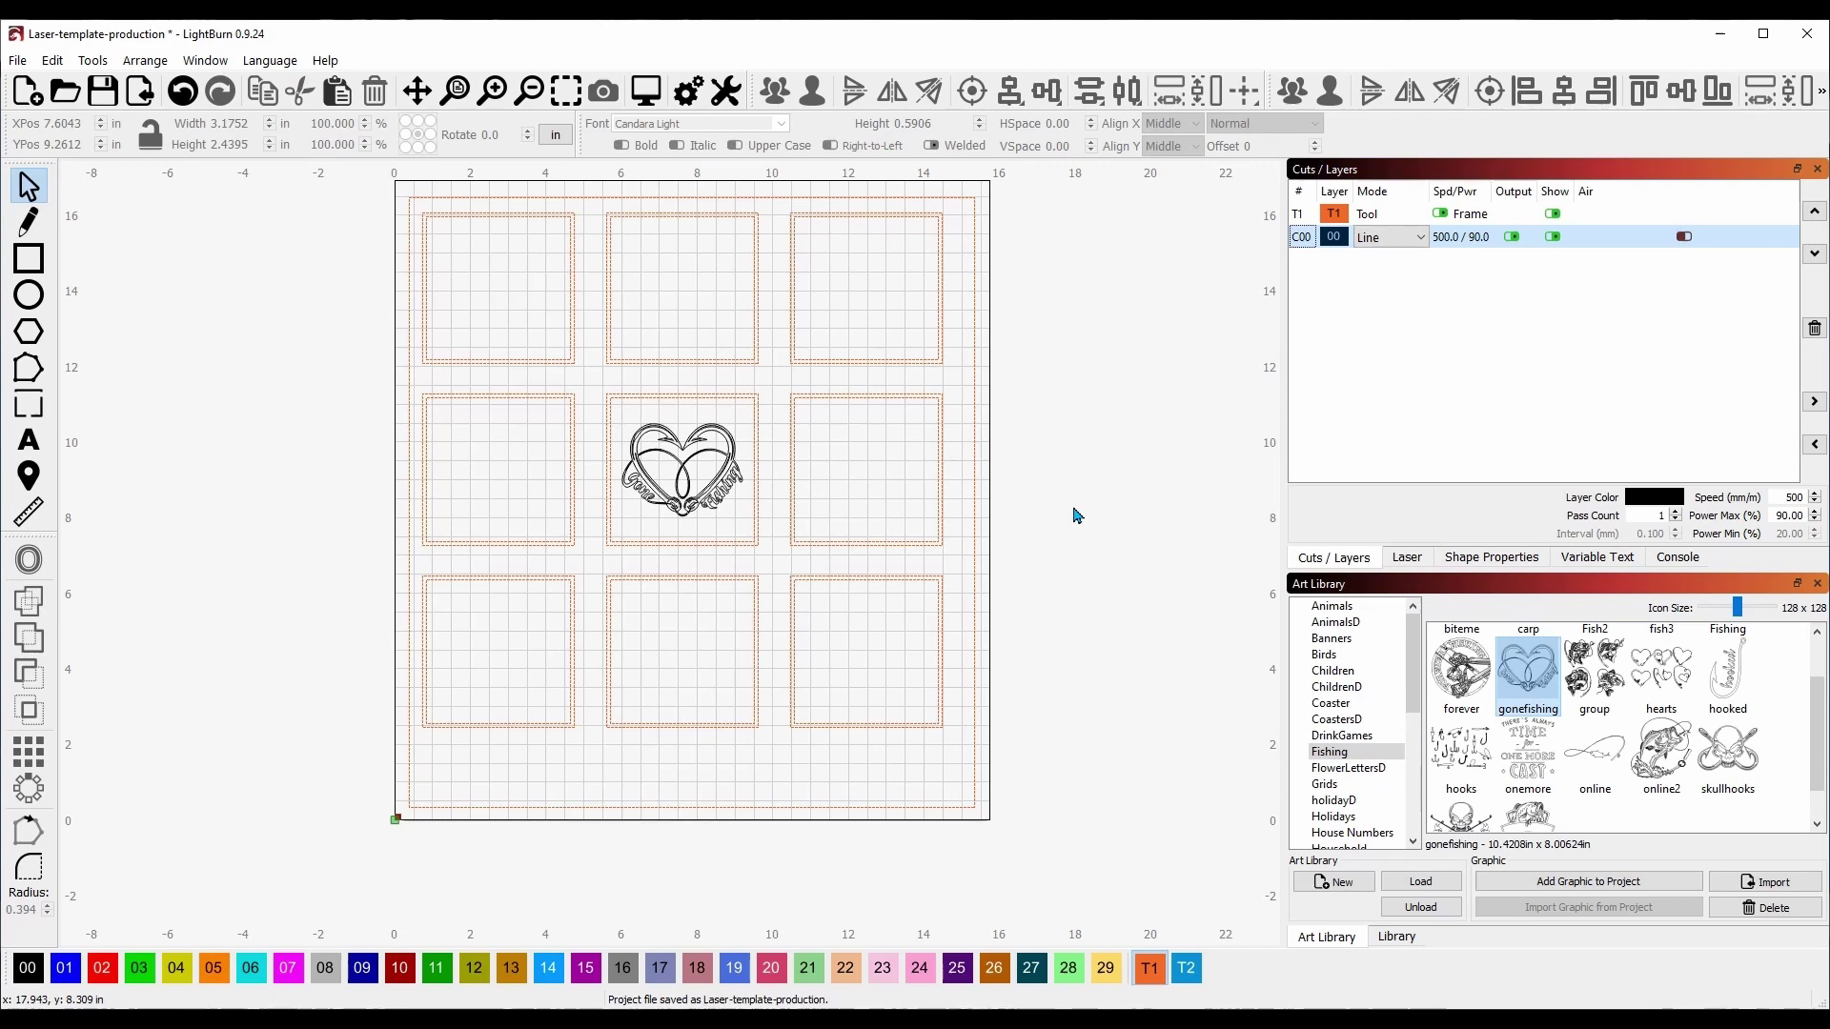
- Alt-drag a copy of the heart straight down into the bottom-centre square
click(679, 463)
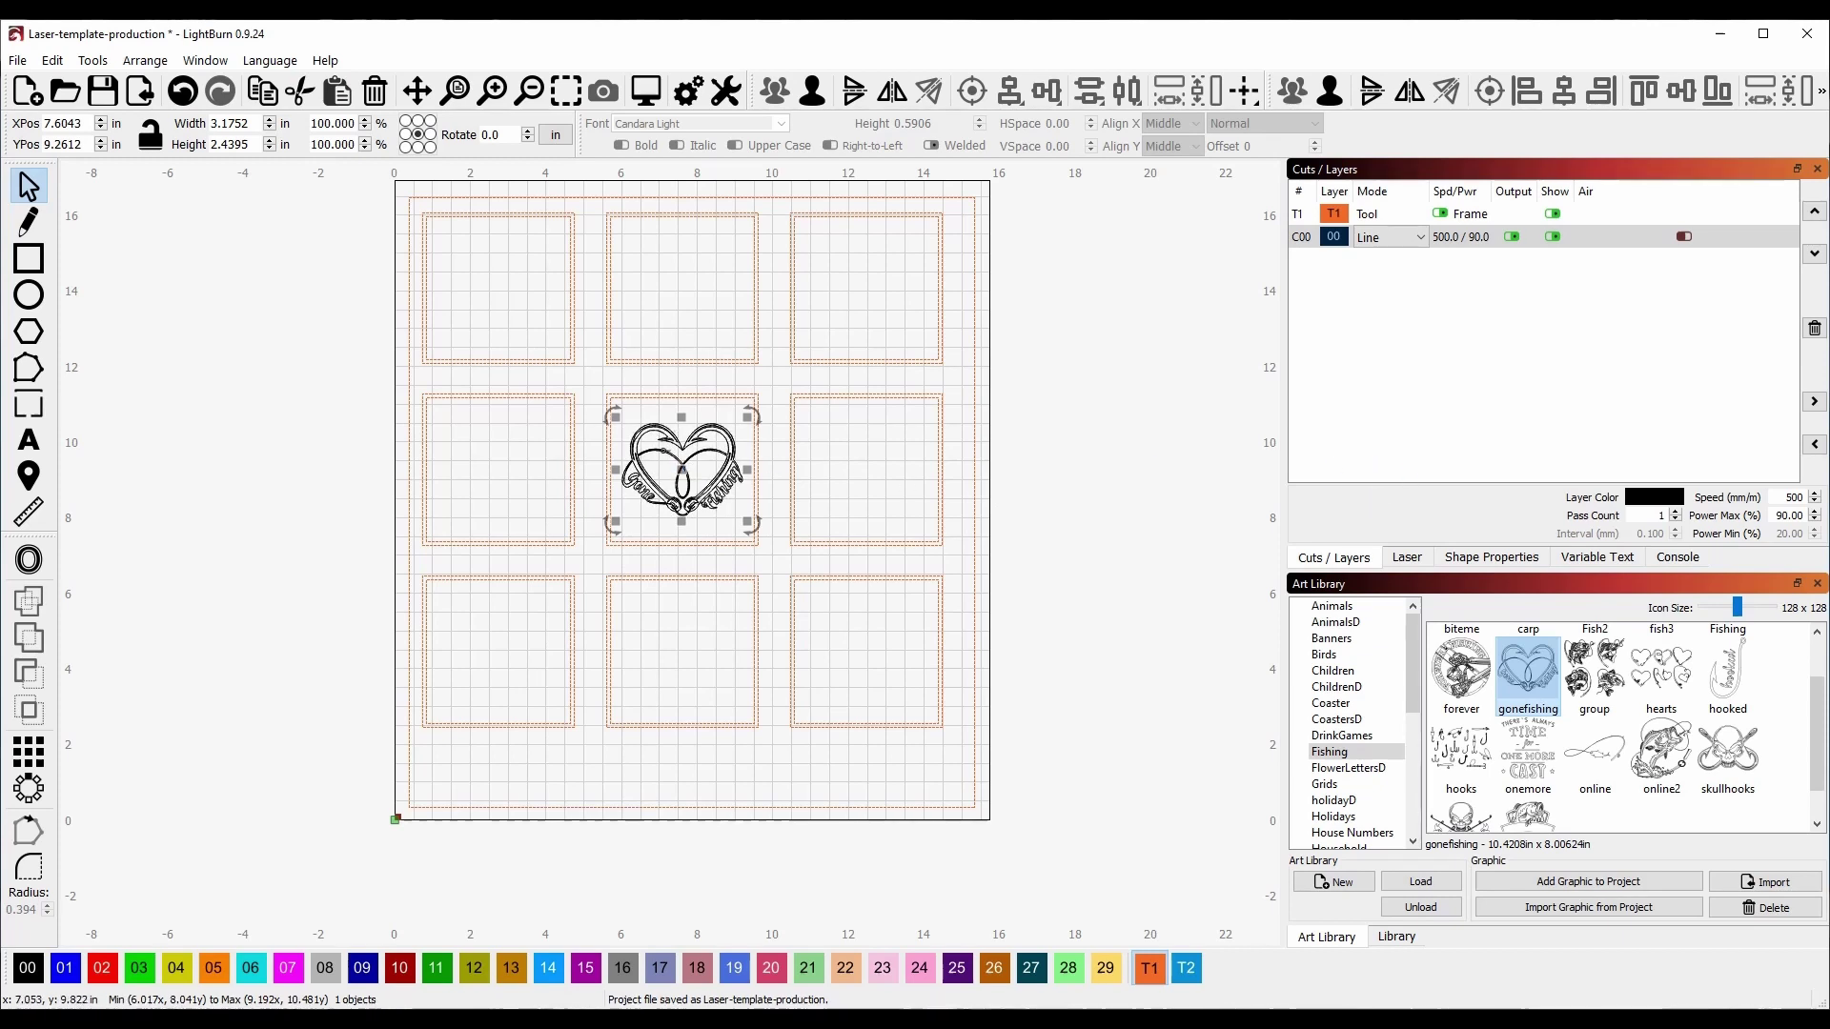
drag(676, 477, 677, 658)
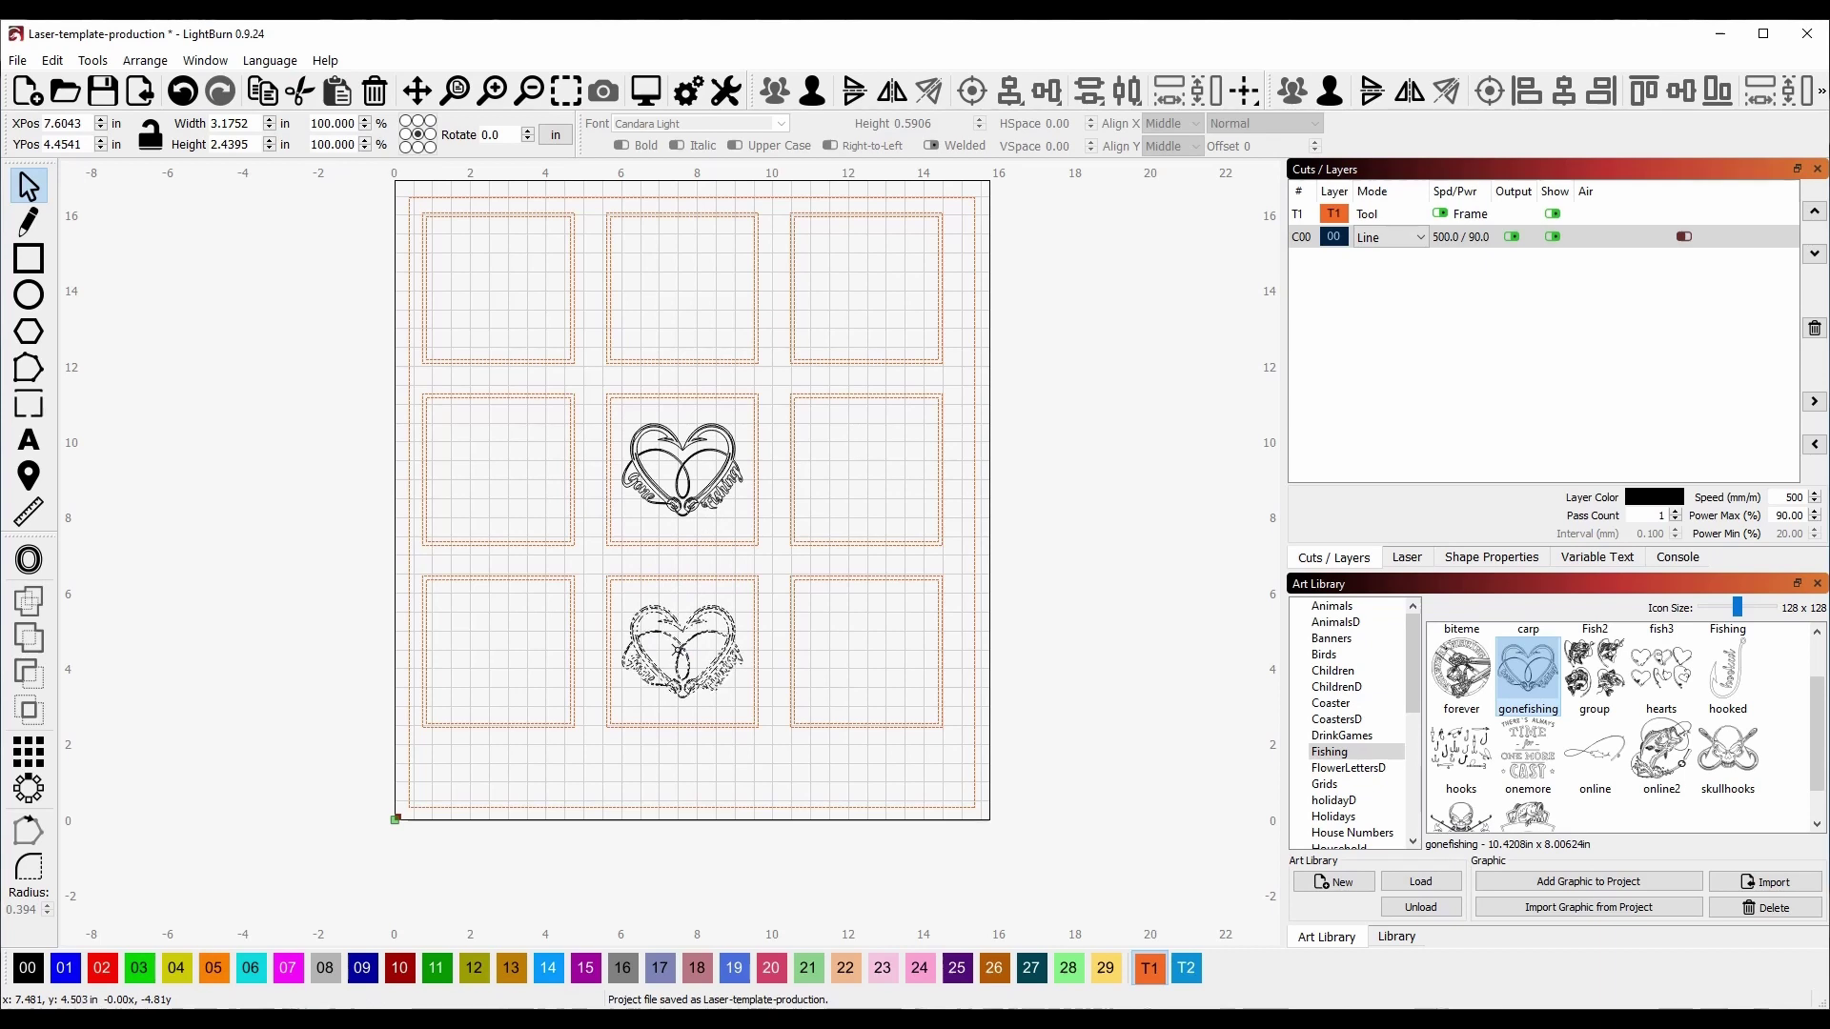
click(1147, 592)
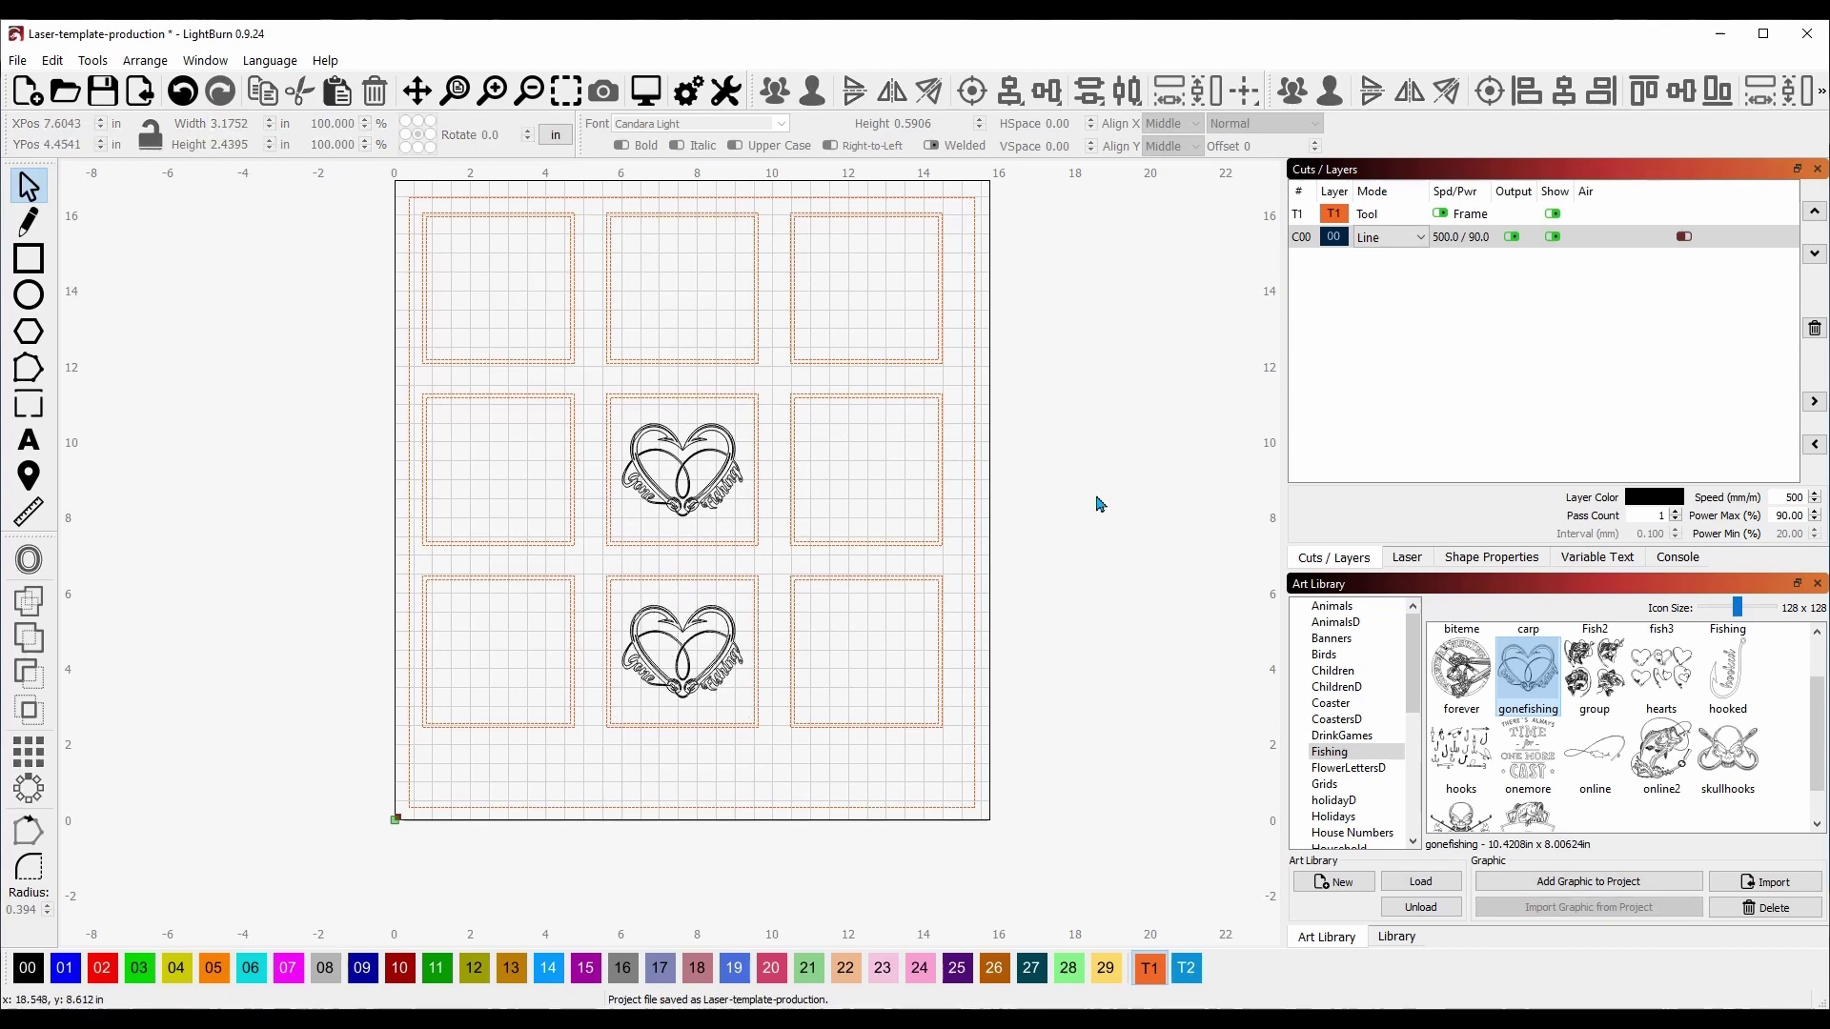